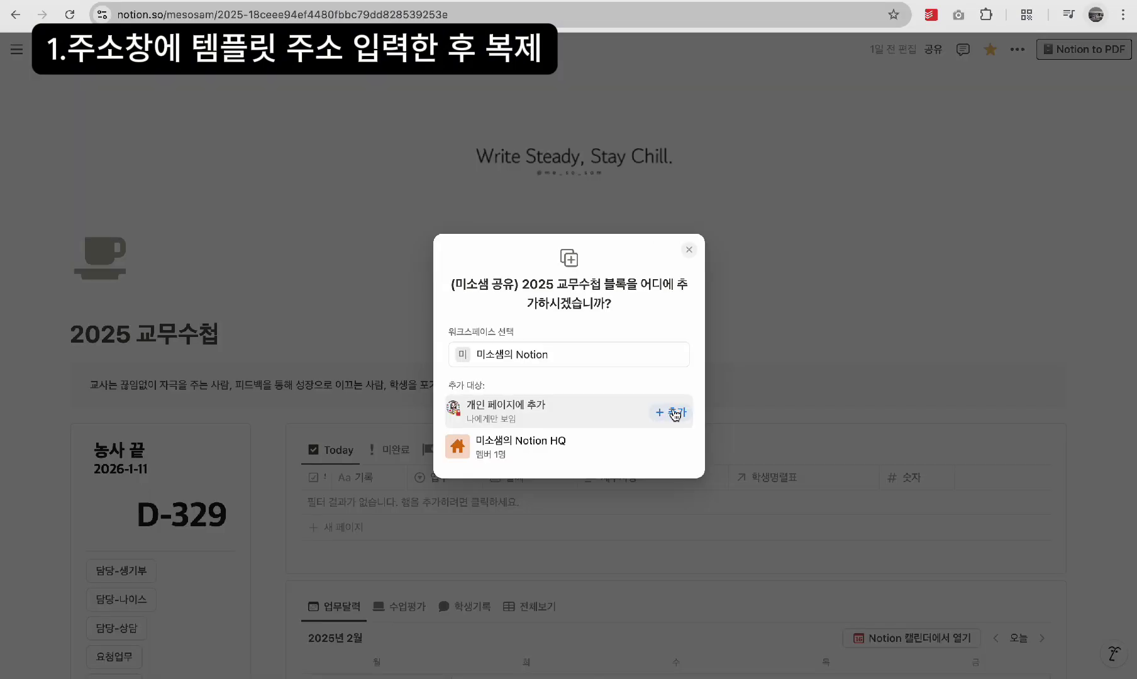
# Step: Duplicate the shared template into the private pages and shorten the copy's title to "2025 교무수첩" by removing the parenthesised prefix
pyautogui.click(673, 413)
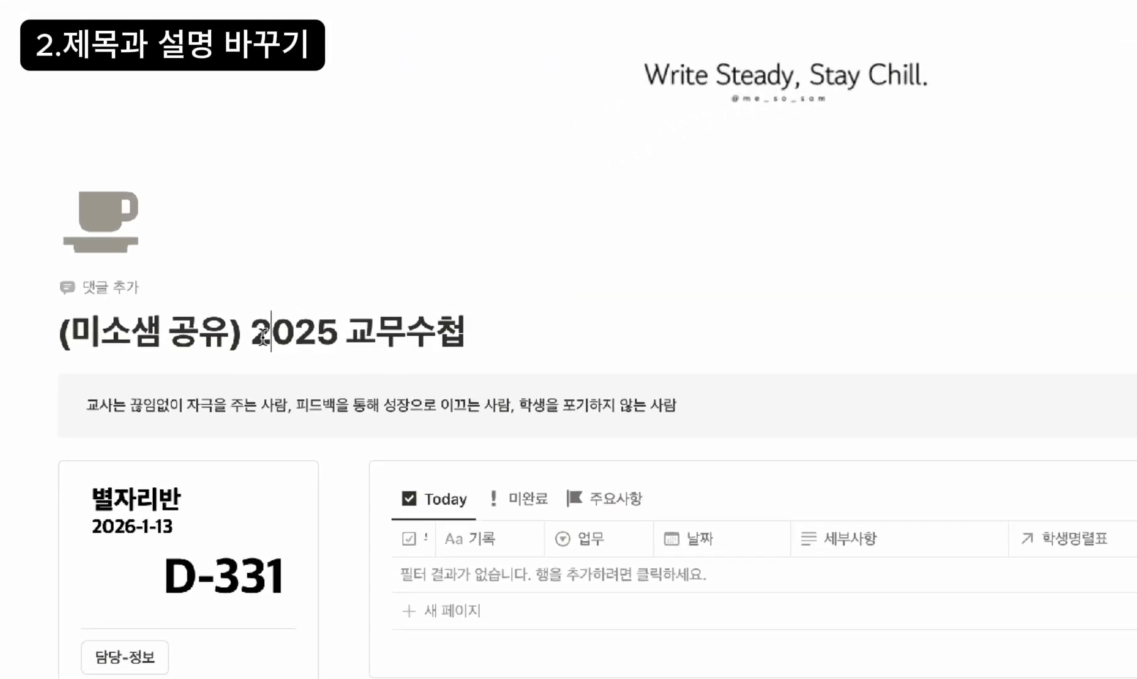
pyautogui.press('Left')
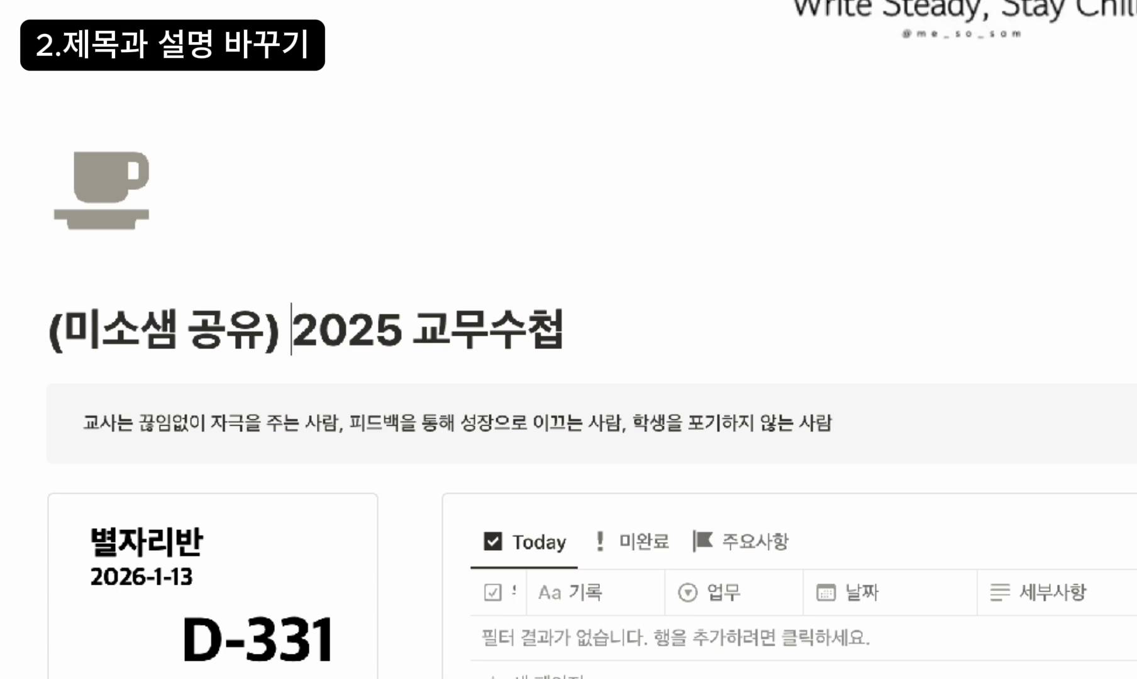
pyautogui.press('BackSpace')
pyautogui.press('BackSpace')
pyautogui.press('BackSpace')
pyautogui.press('BackSpace')
pyautogui.press('BackSpace')
pyautogui.press('BackSpace')
pyautogui.press('BackSpace')
pyautogui.press('BackSpace')
pyautogui.press('BackSpace')
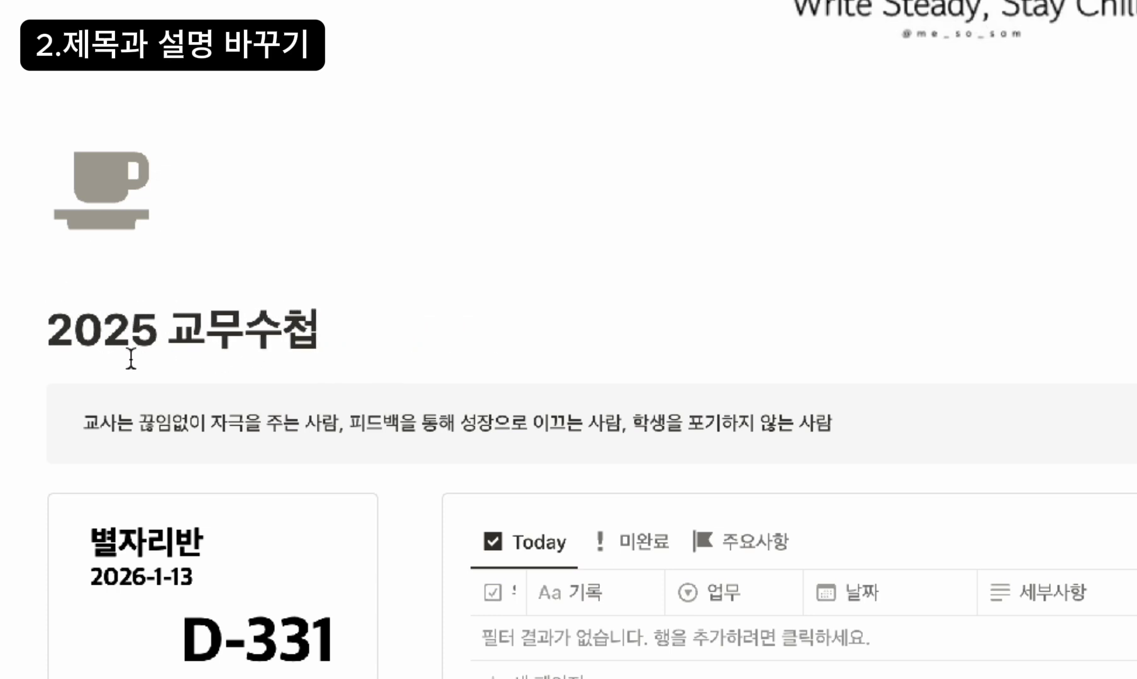
pyautogui.moveTo(83, 422); pyautogui.dragTo(396, 417)
pyautogui.click(396, 420)
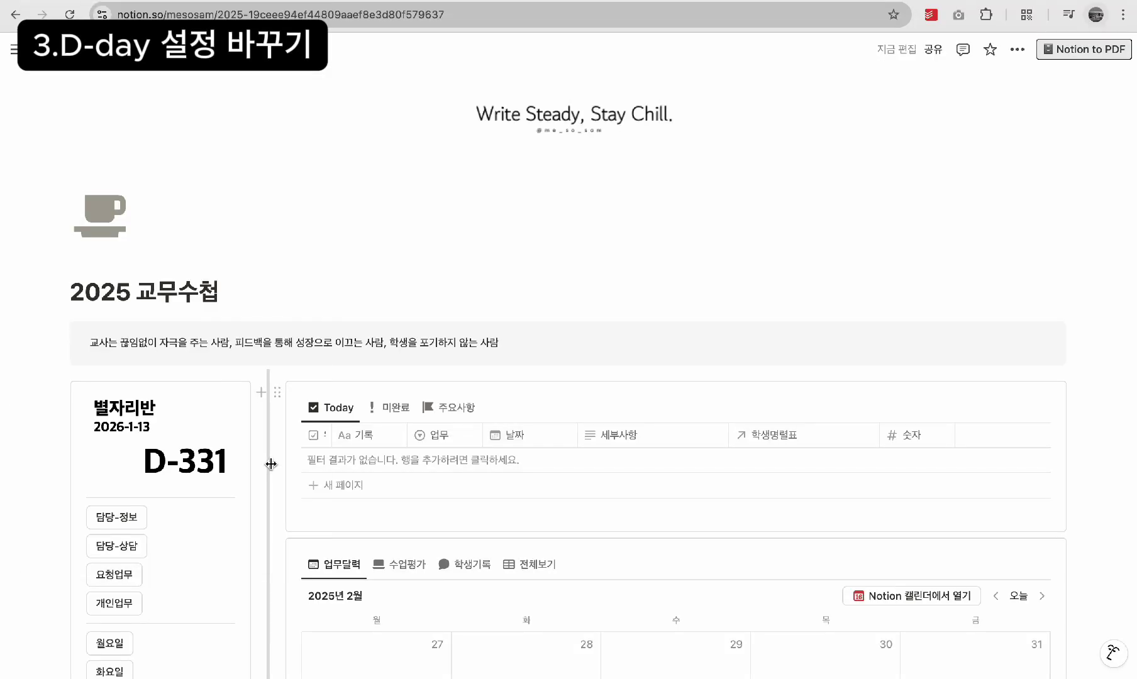
# Step: Copy the original link of the D-day widget embedded above the task buttons
pyautogui.moveTo(182, 462)
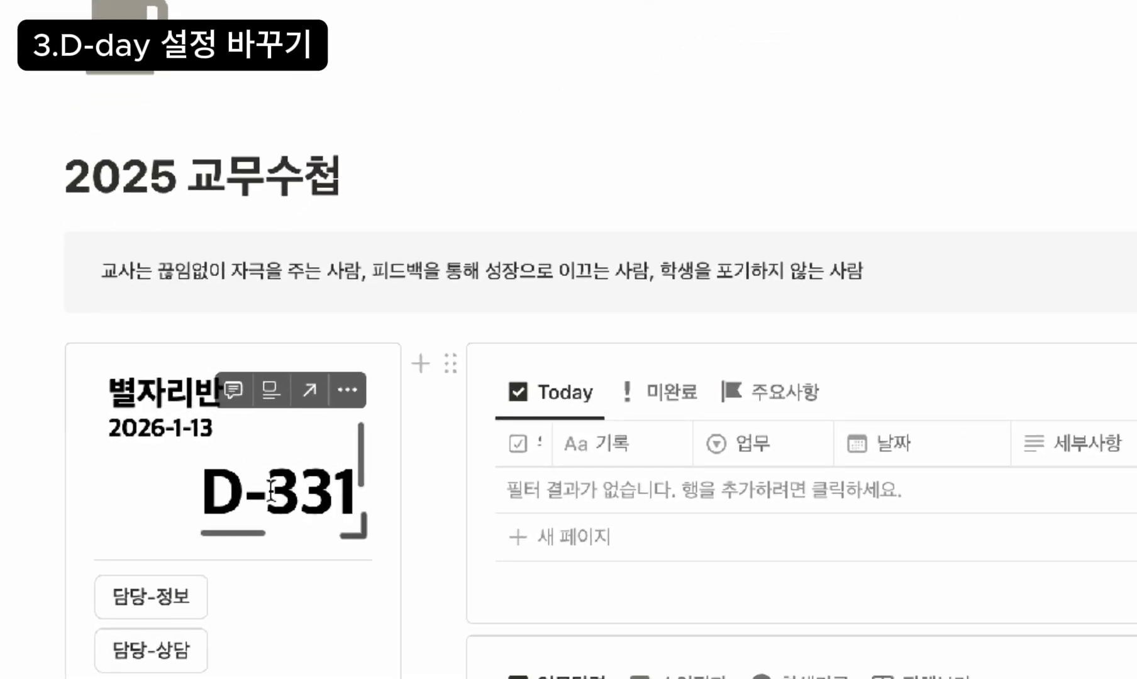
pyautogui.click(348, 391)
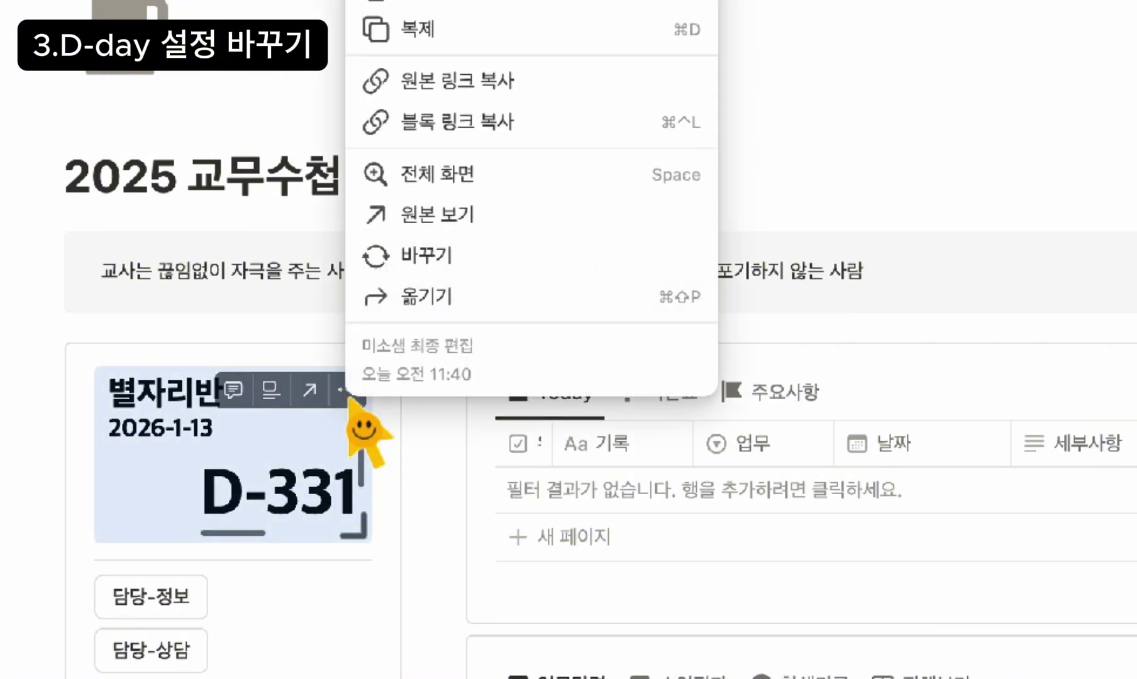
pyautogui.click(482, 99)
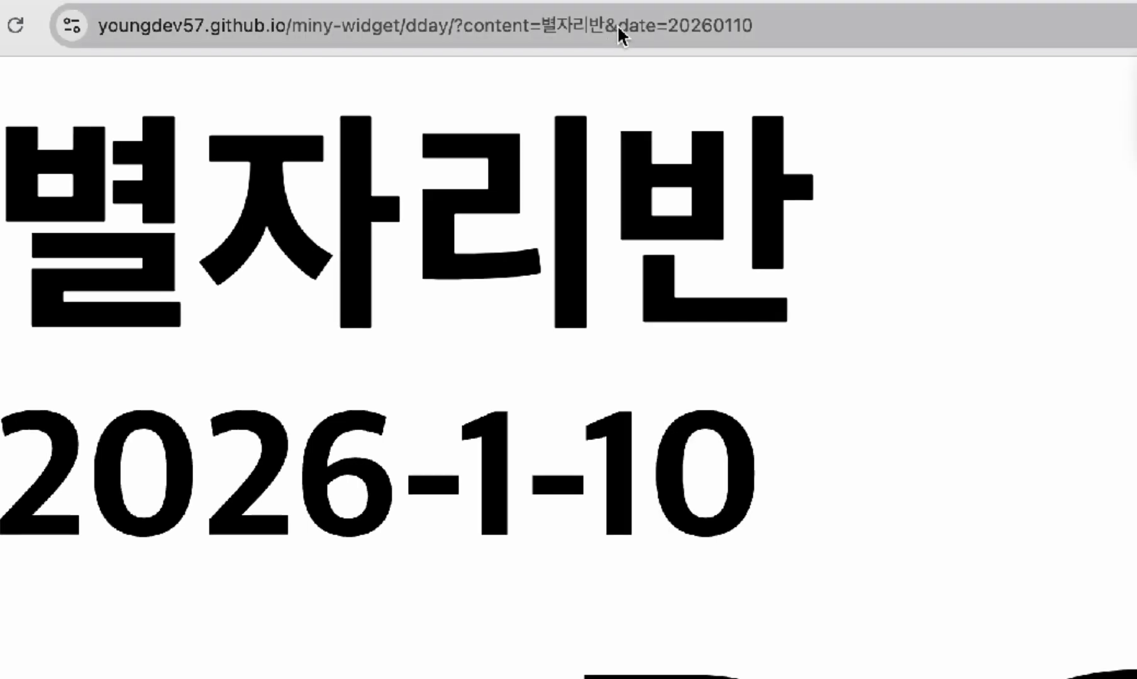
# Step: Copy the full D-day widget address with content=별자리반 and date=20260110 from the browser's address
pyautogui.click(617, 26)
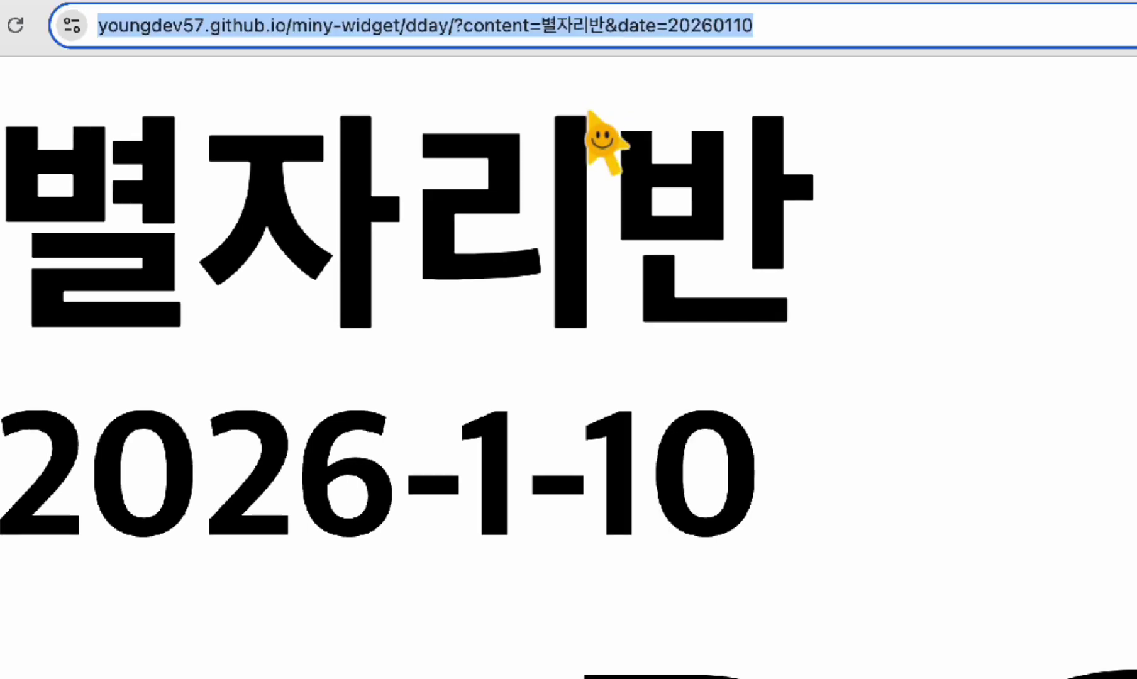
pyautogui.click(542, 26)
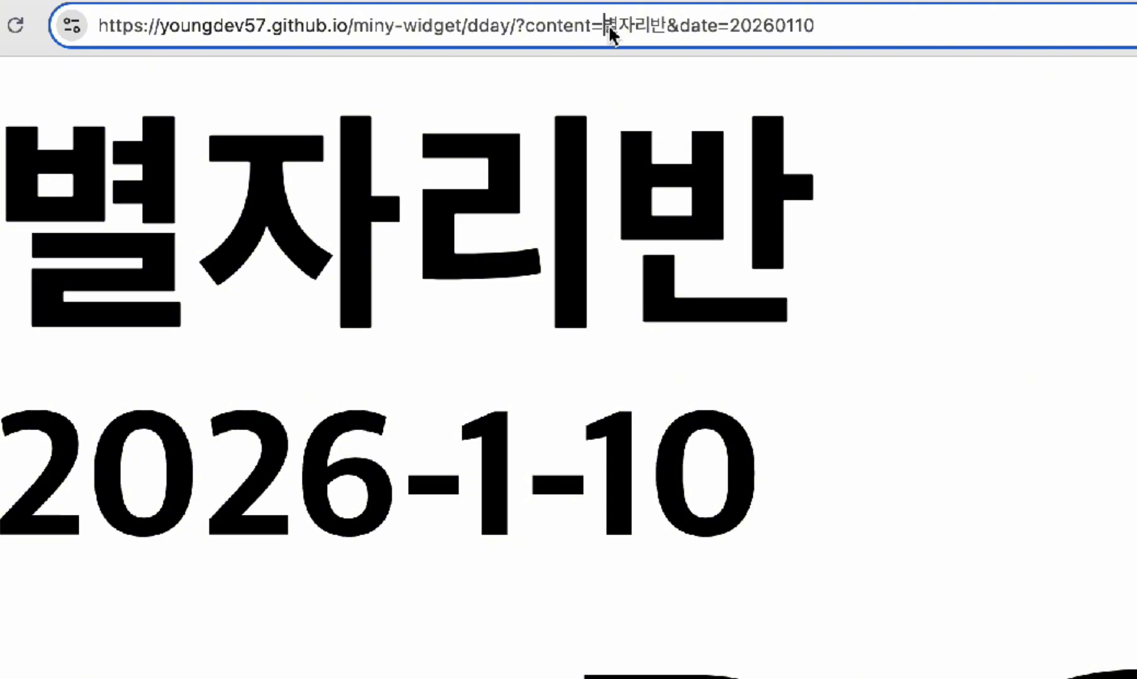
pyautogui.click(739, 24)
pyautogui.moveTo(731, 25); pyautogui.dragTo(815, 25)
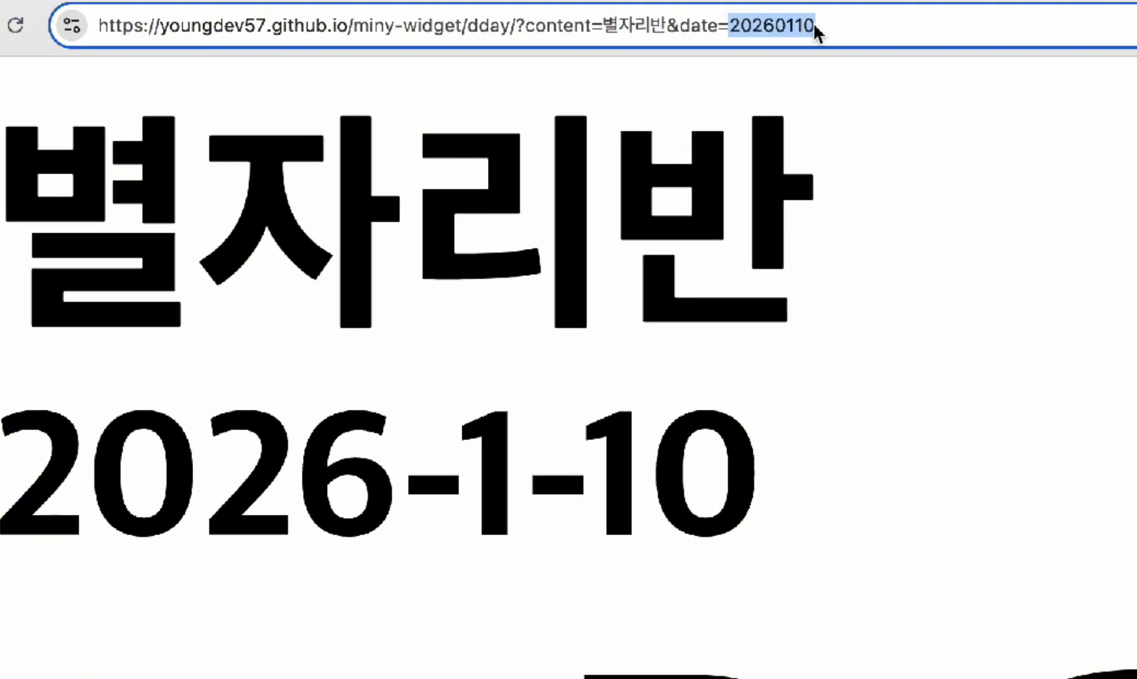
pyautogui.click(819, 27)
pyautogui.tripleClick(824, 25)
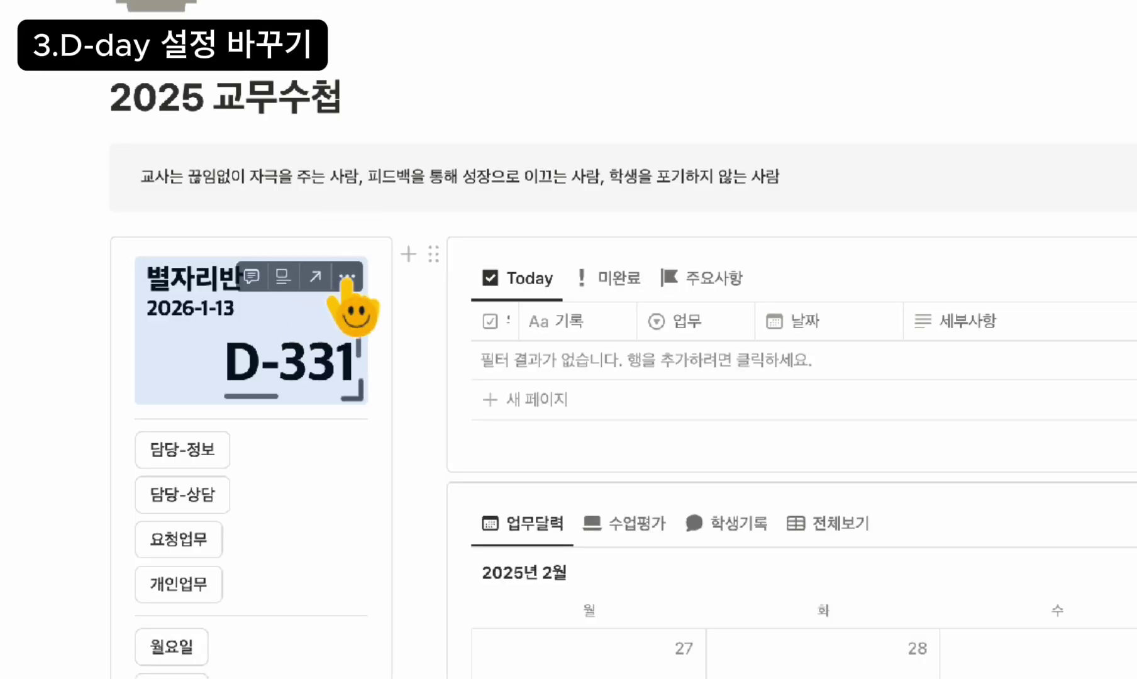
# Step: Replace the D-day widget's embedded link with the copied address that has date=20260110
pyautogui.click(344, 277)
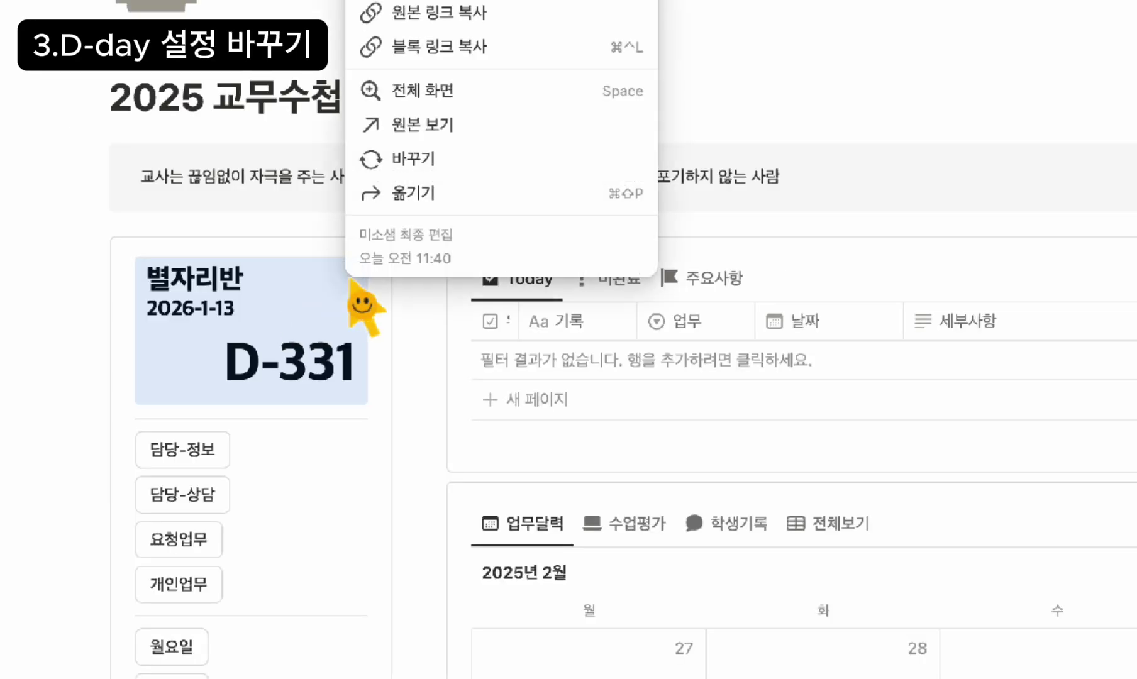
pyautogui.click(415, 164)
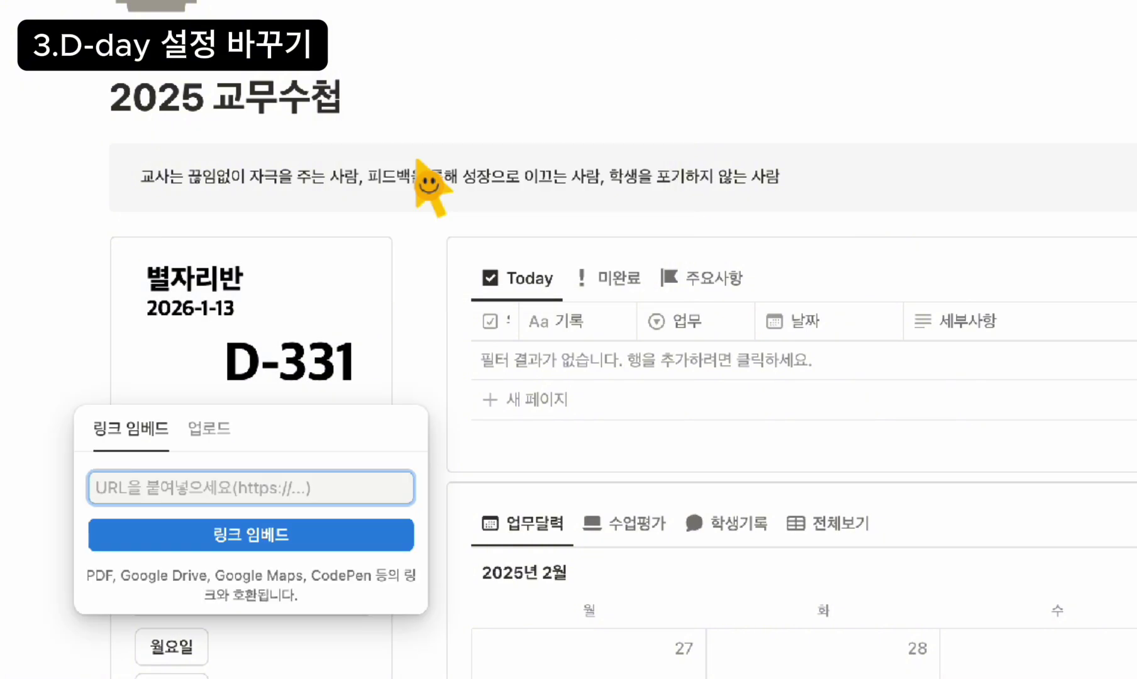
pyautogui.hotkey('ctrl', 'v')
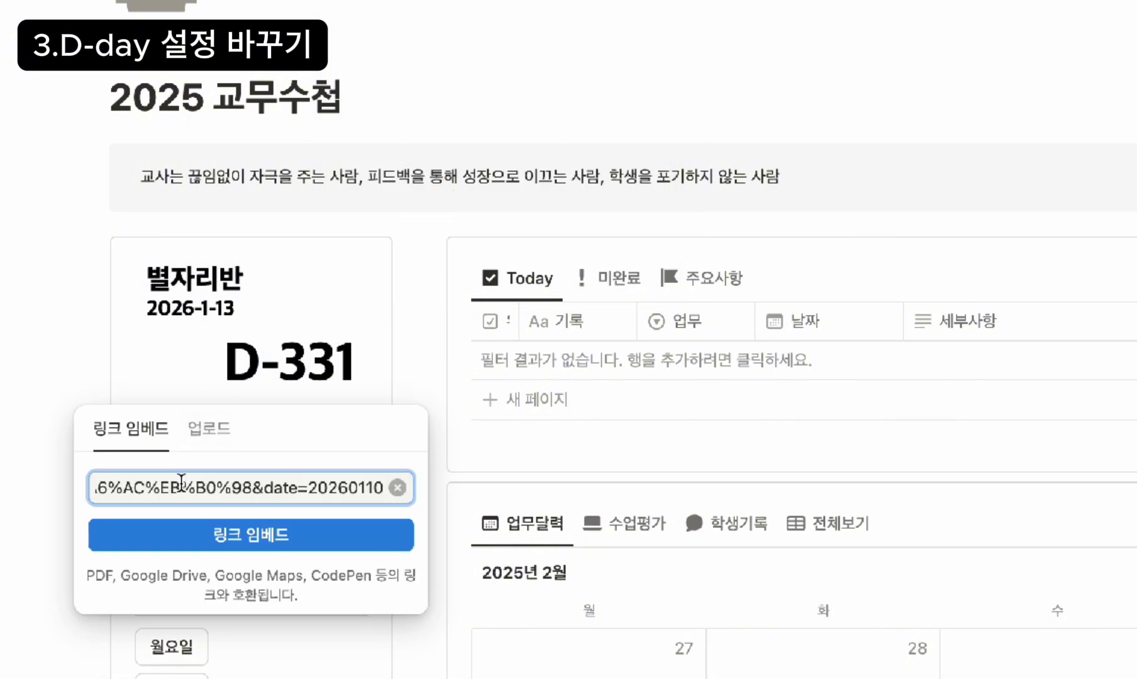
pyautogui.click(212, 543)
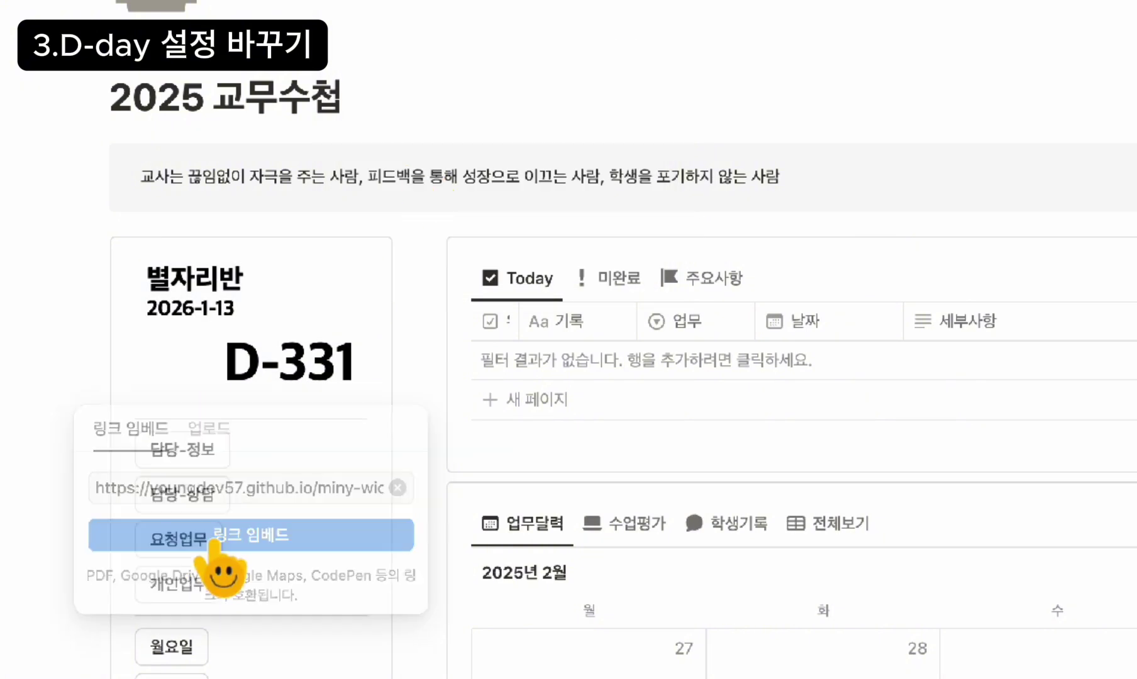
# Step: Reduce the height of the D-day widget block so the countdown sits directly beneath the date
pyautogui.moveTo(350, 553)
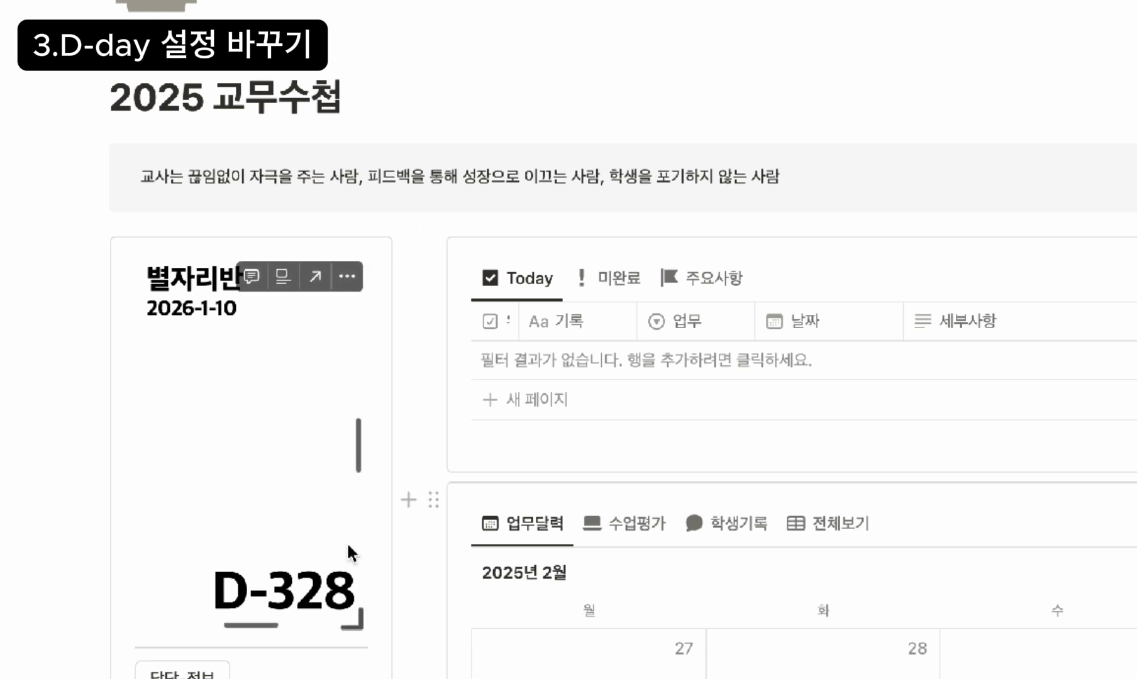
pyautogui.click(307, 603)
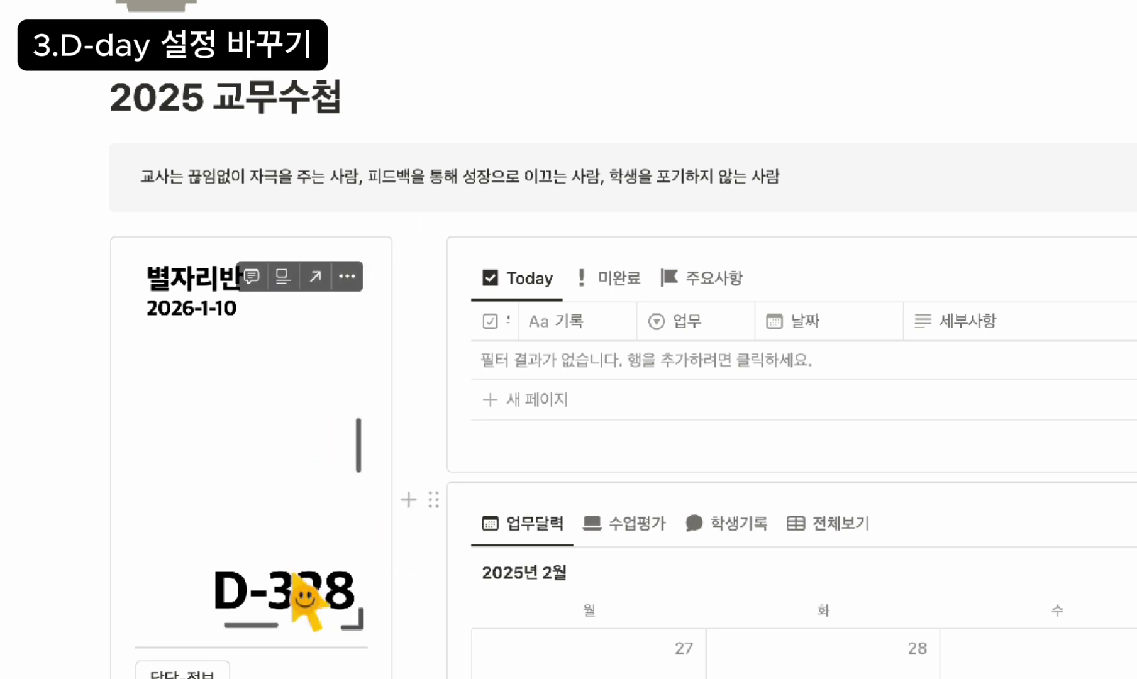
pyautogui.moveTo(346, 629); pyautogui.dragTo(332, 392)
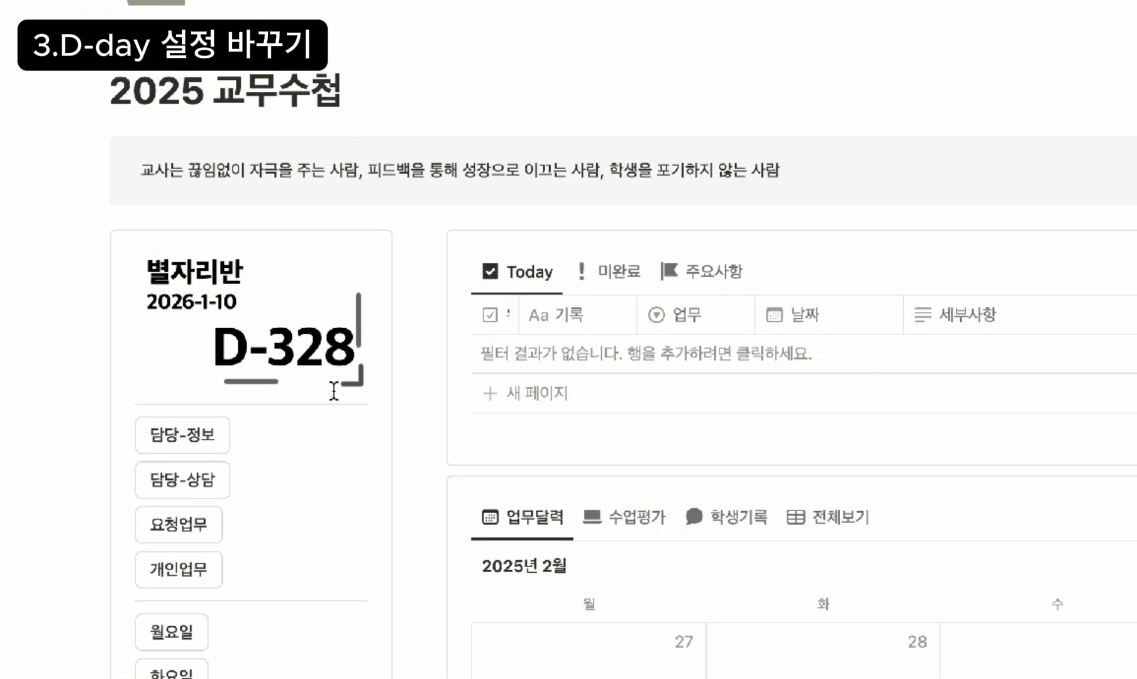
pyautogui.click(421, 380)
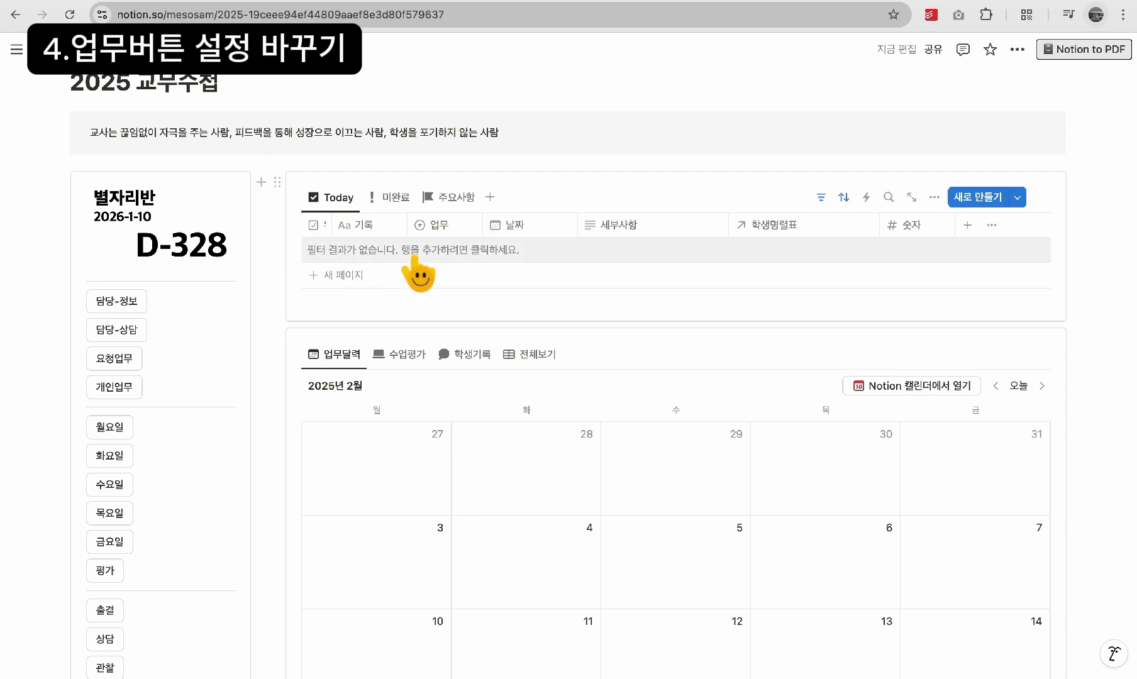
# Step: Examine the option list of the 업무 property in the Today table and close its settings
pyautogui.click(443, 226)
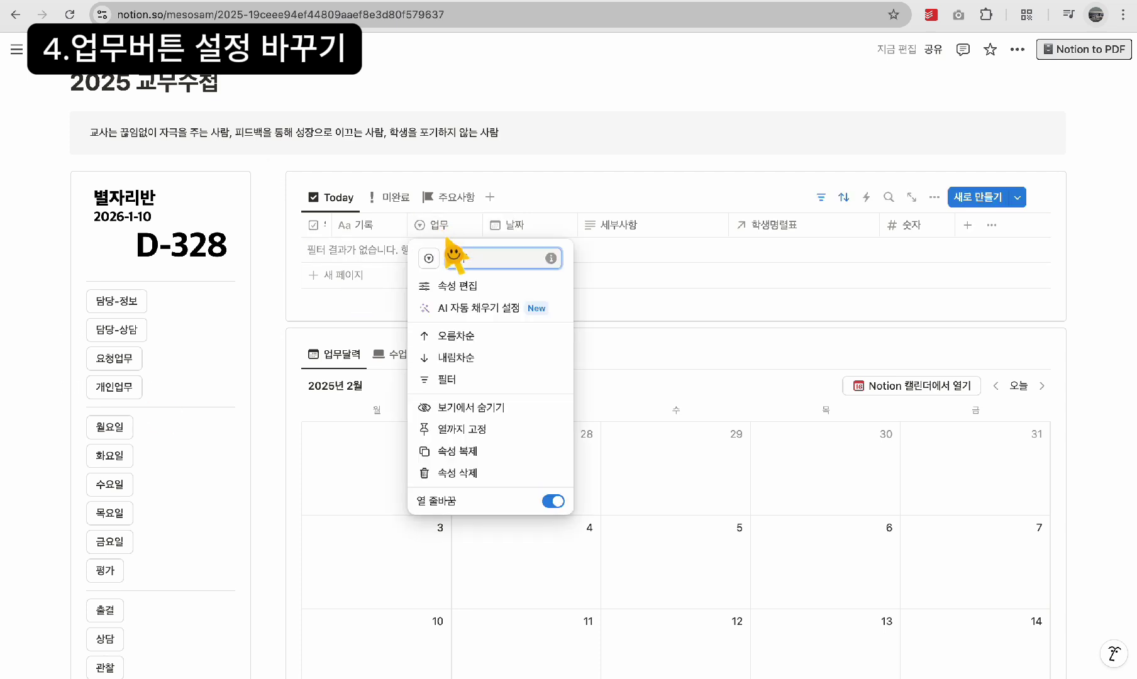
pyautogui.click(456, 288)
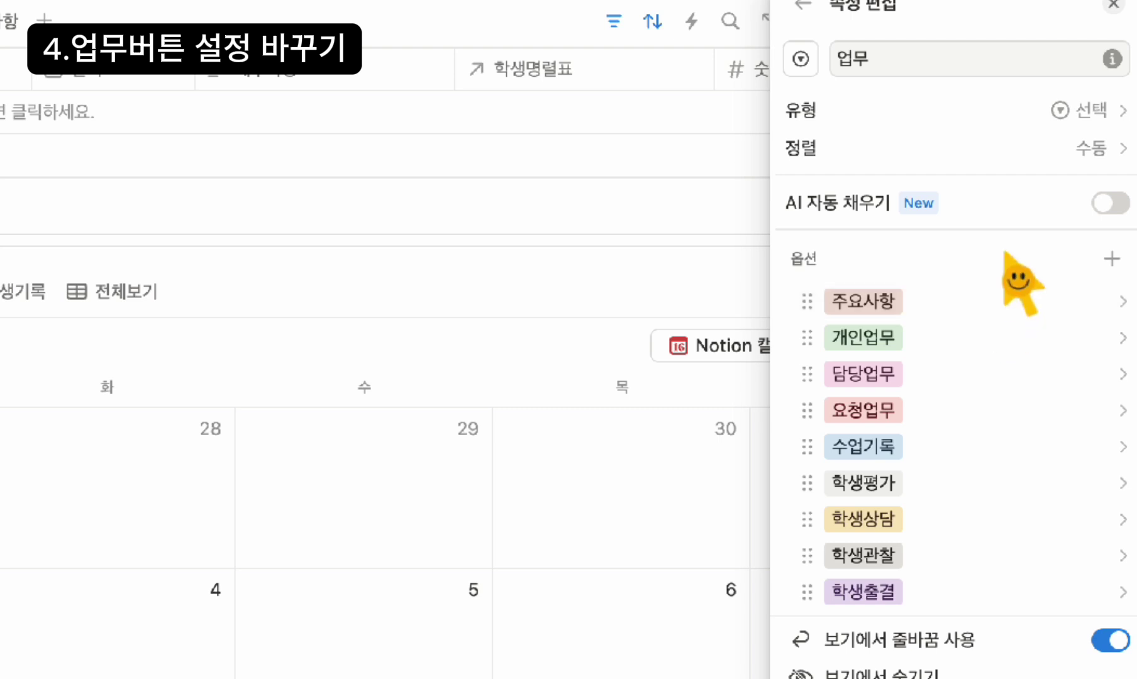
pyautogui.click(1114, 5)
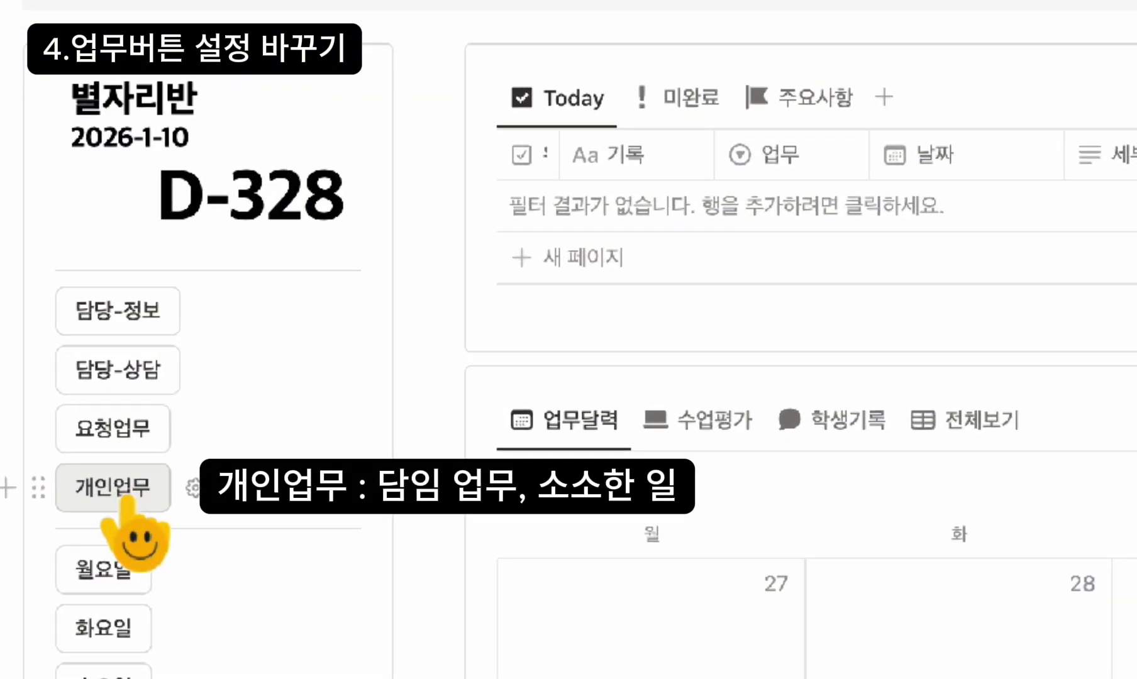
# Step: Add one entry each to the Today table with the 개인업무, 요청업무 and 담당-정보 buttons
pyautogui.click(126, 498)
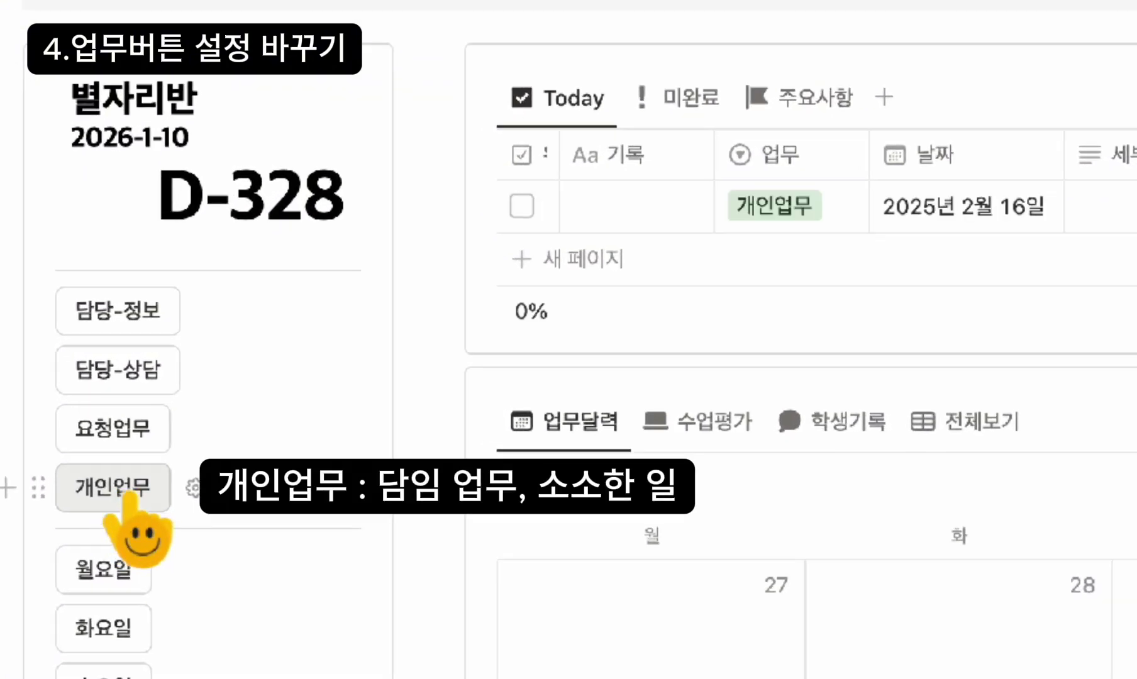
pyautogui.click(119, 434)
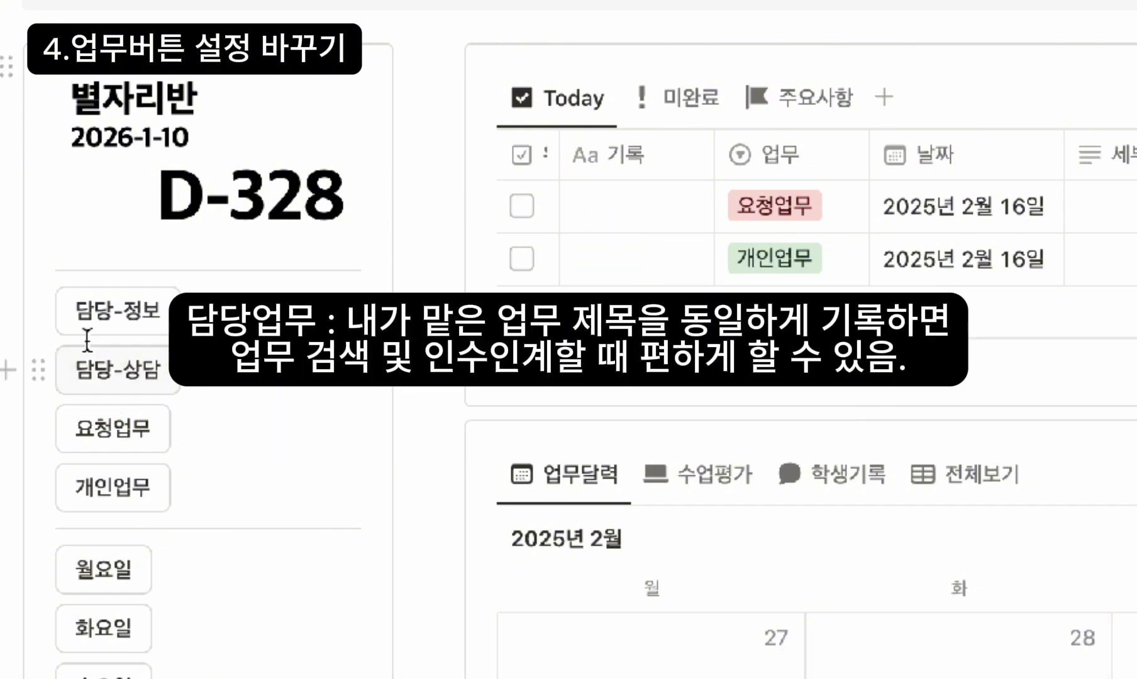
pyautogui.click(116, 318)
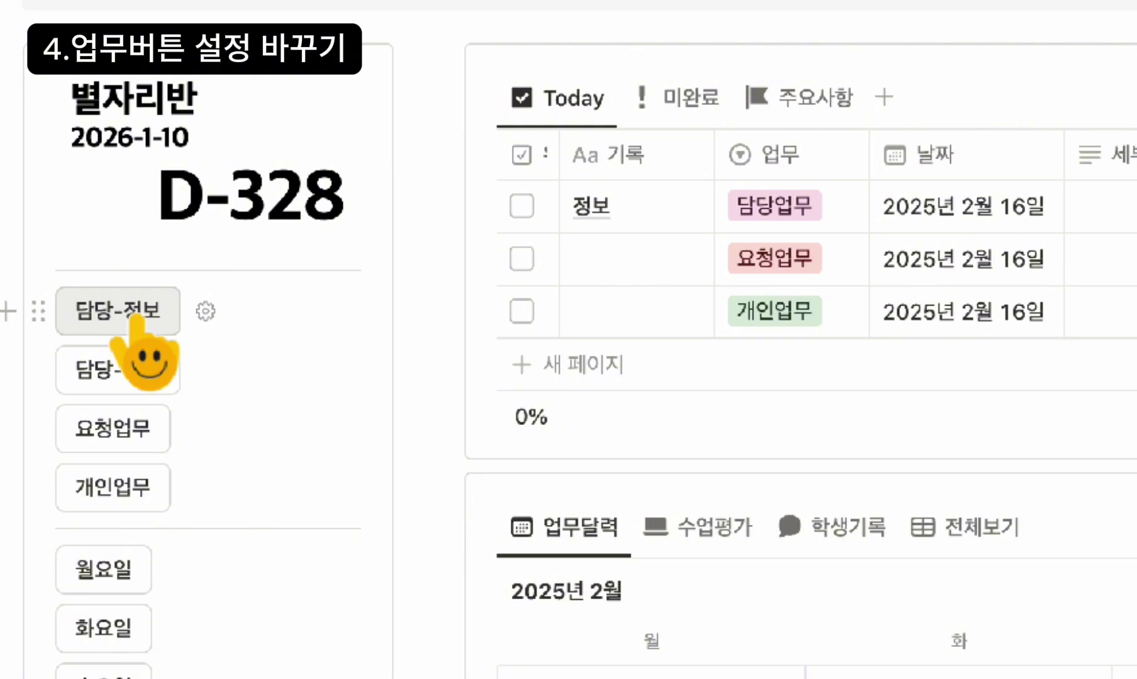
# Step: Rename the 담당-정보 button to 담당-도서, set its 기록 value to 도서, and run it to add an entry
pyautogui.click(205, 310)
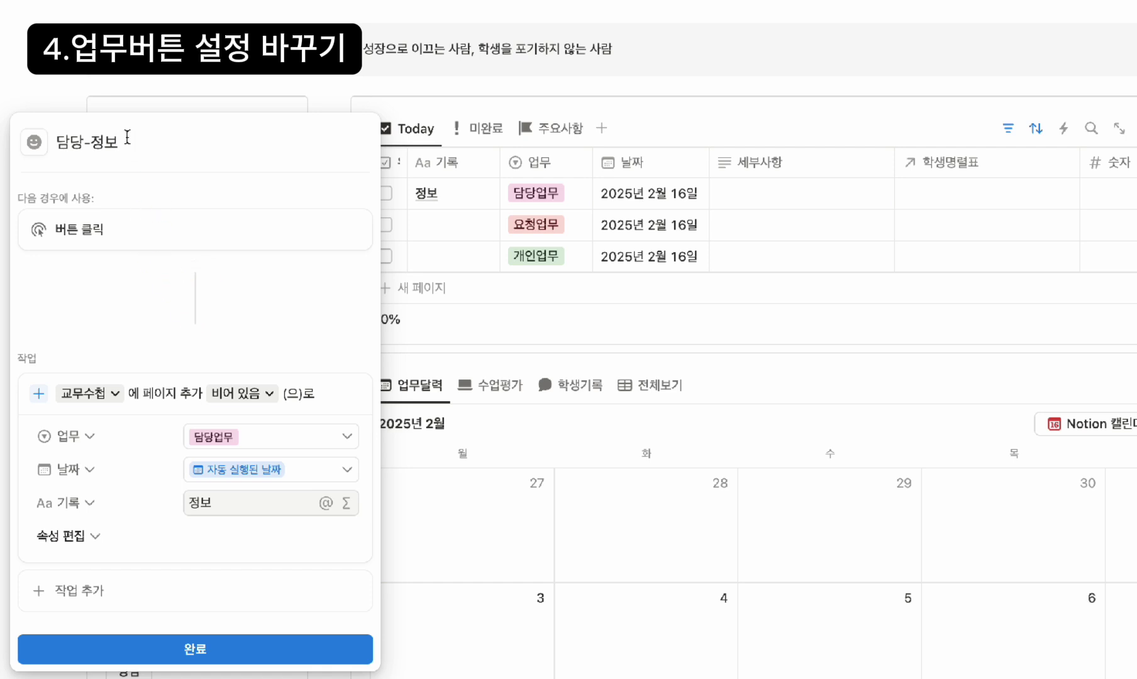
pyautogui.press('BackSpace')
pyautogui.press('BackSpace')
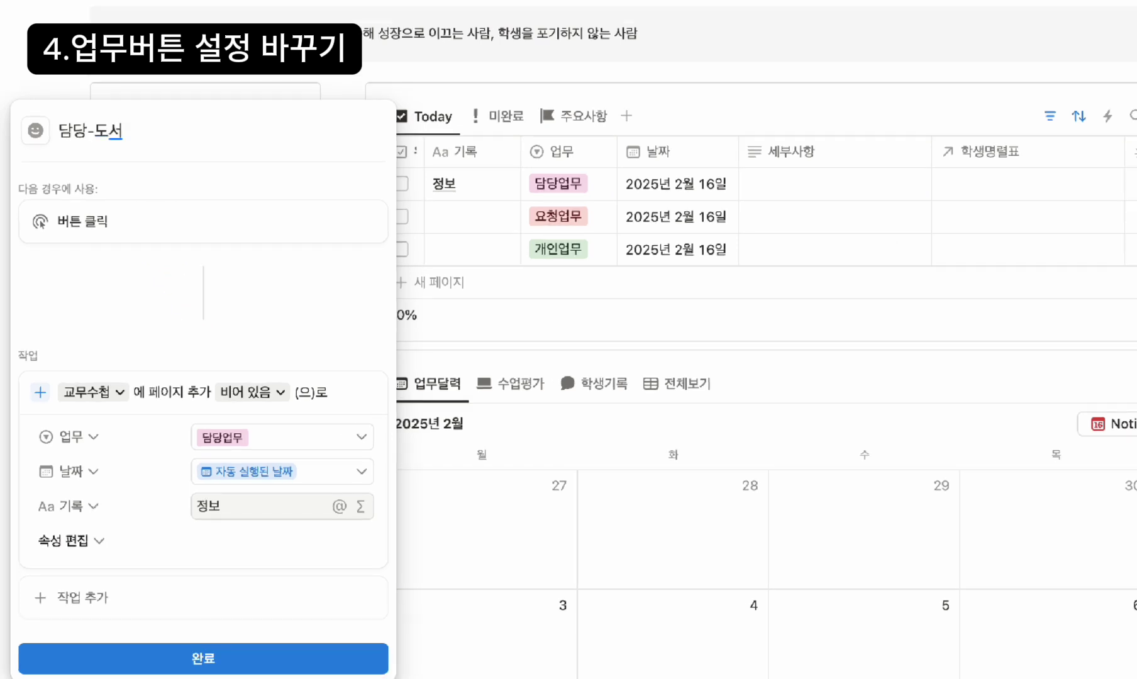
pyautogui.write('도서')
pyautogui.click(228, 505)
pyautogui.press('BackSpace')
pyautogui.press('BackSpace')
pyautogui.write('도서')
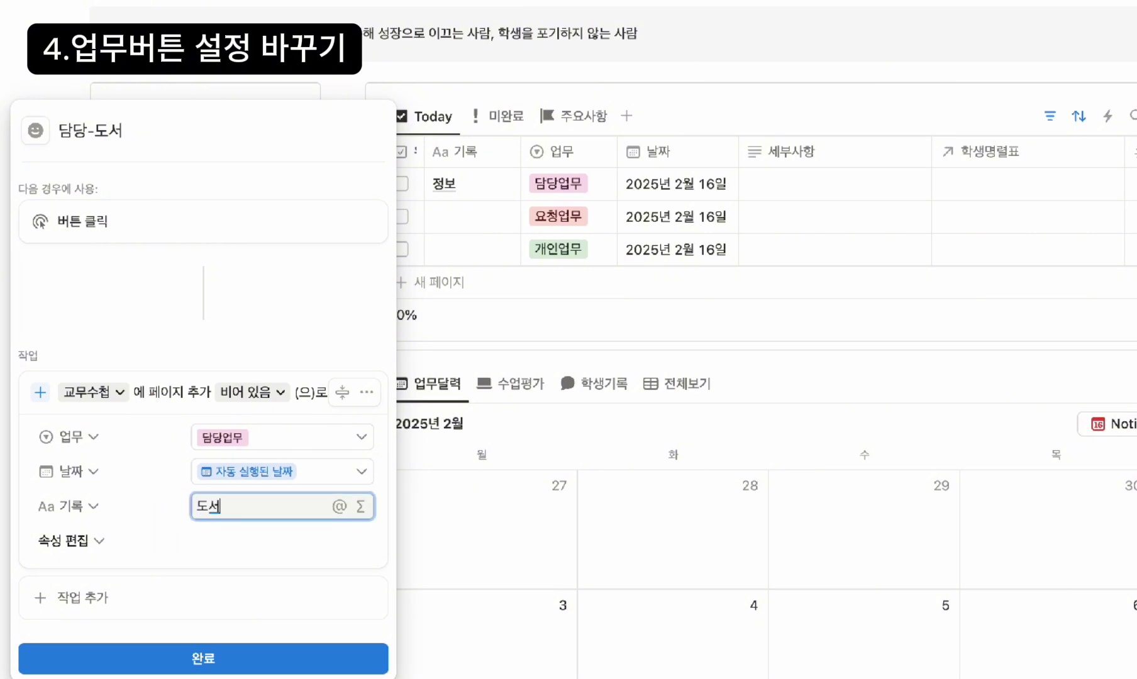
pyautogui.click(200, 658)
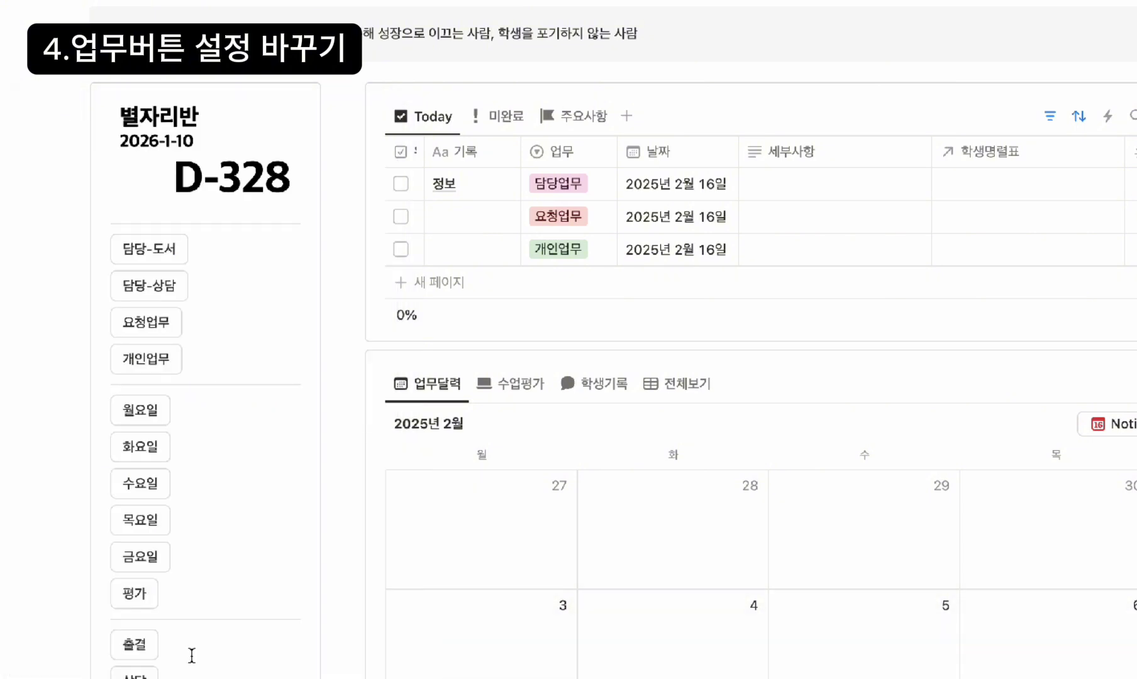
pyautogui.click(158, 255)
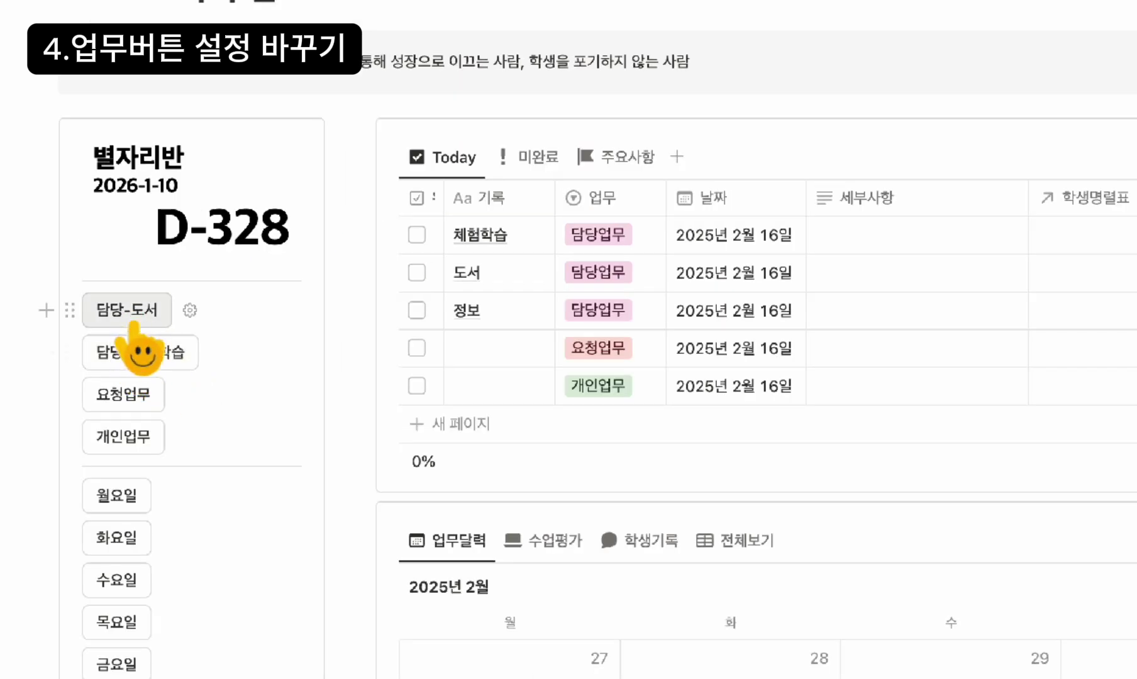
# Step: Duplicate the 담당-체험학습 button
pyautogui.moveTo(125, 362)
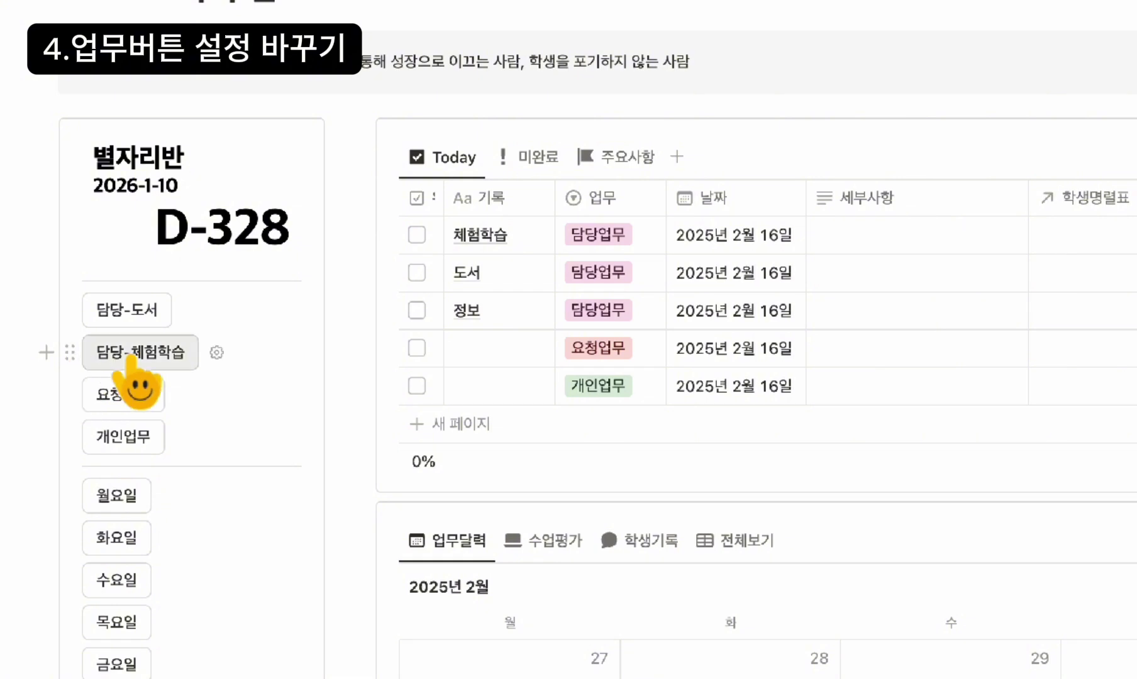
pyautogui.click(70, 353)
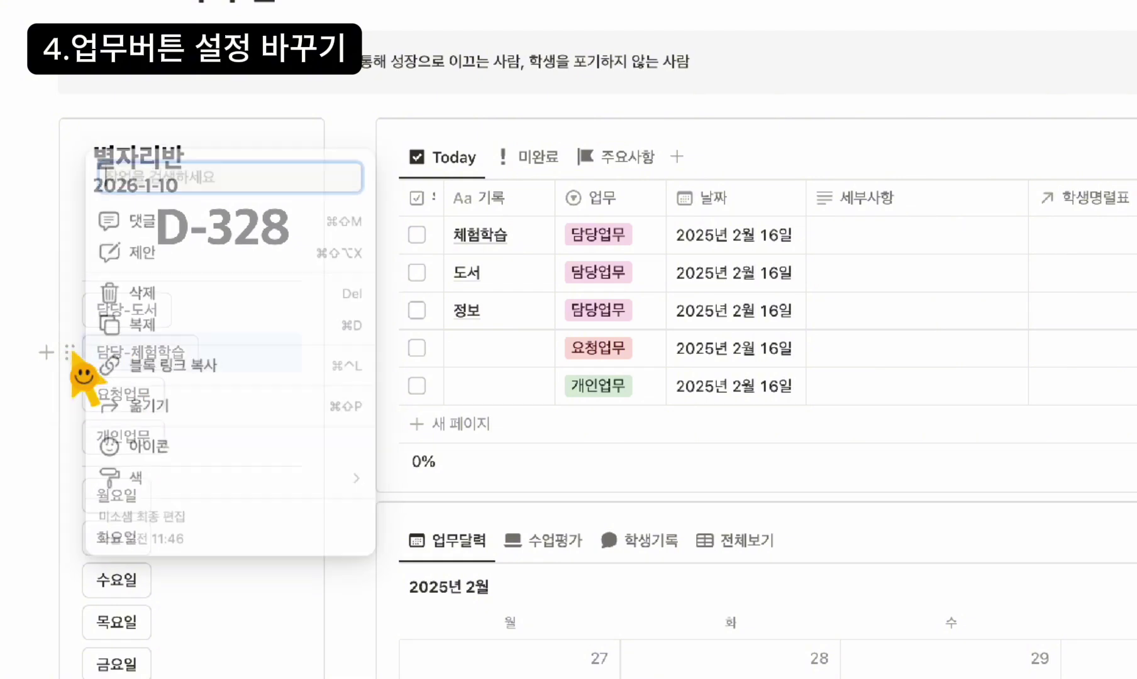
pyautogui.click(127, 325)
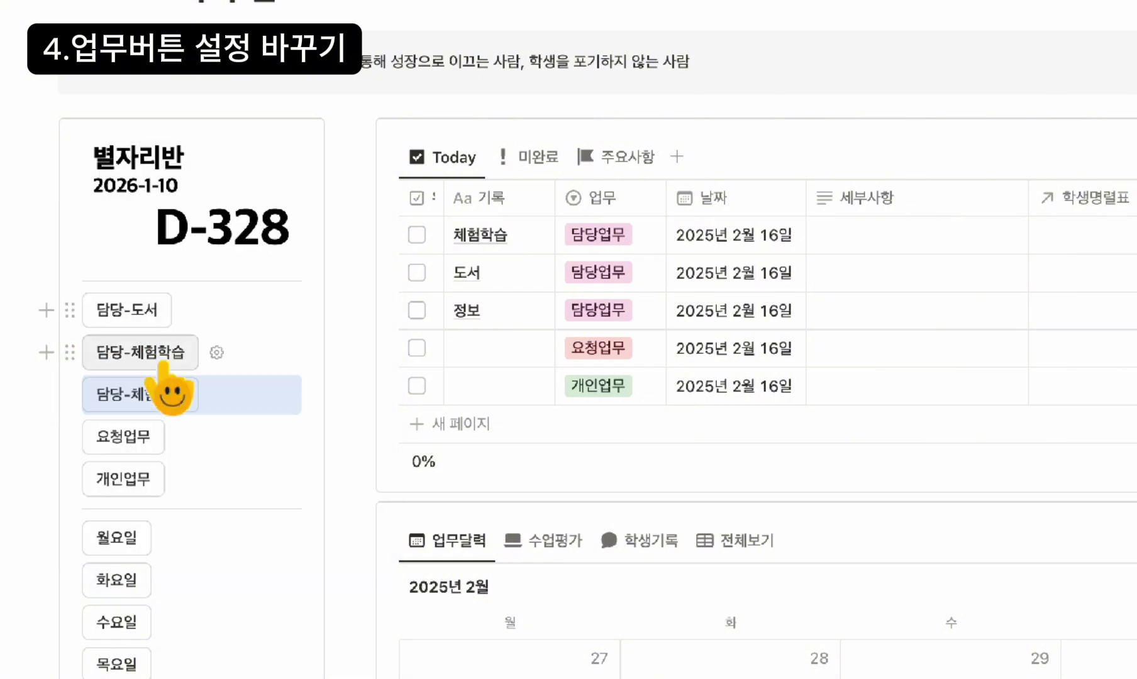
# Step: Rename the duplicated 담당-체험학습 button to 담당-환경, update its 기록 value to match, and run it
pyautogui.click(216, 395)
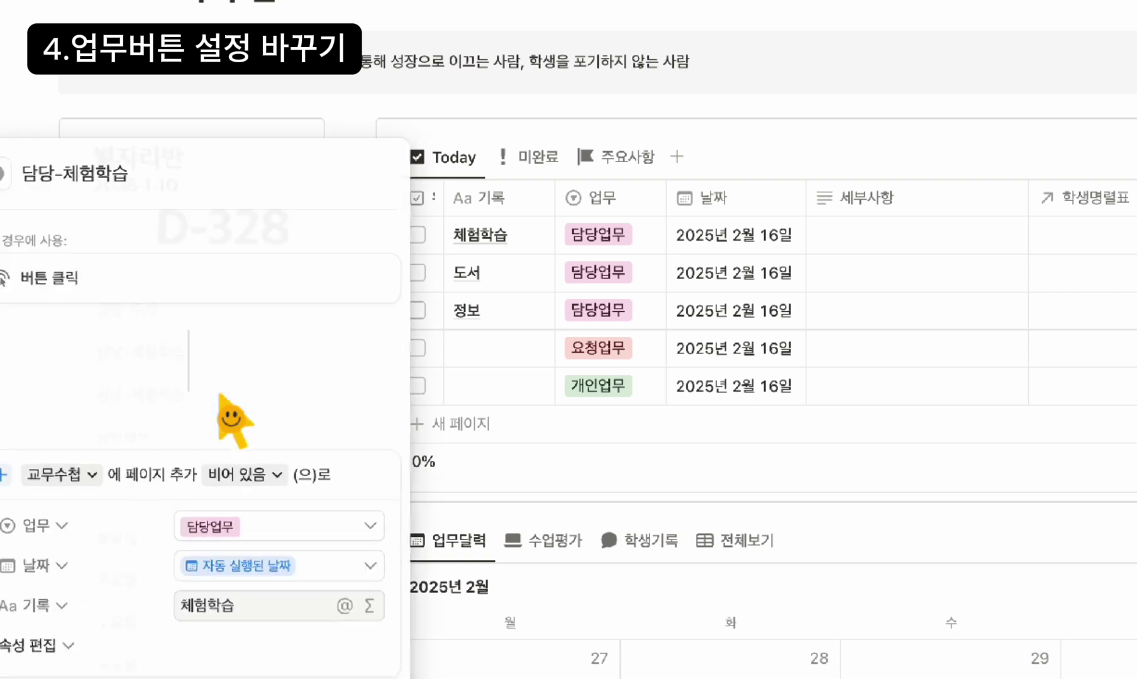
pyautogui.click(149, 175)
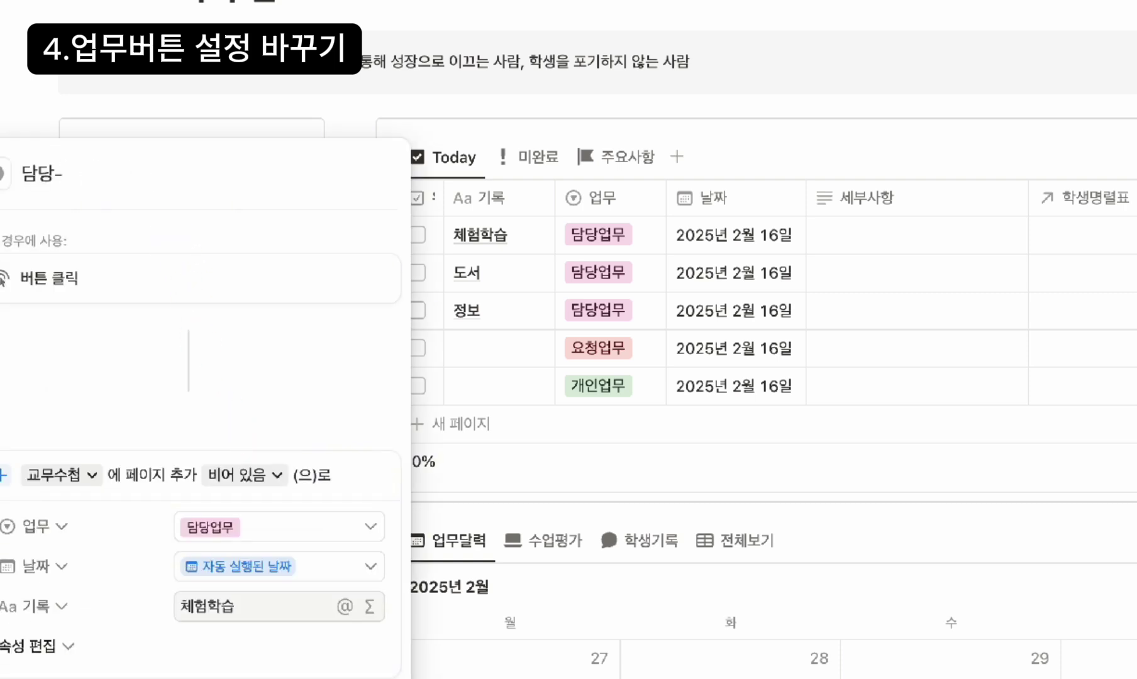
pyautogui.click(248, 613)
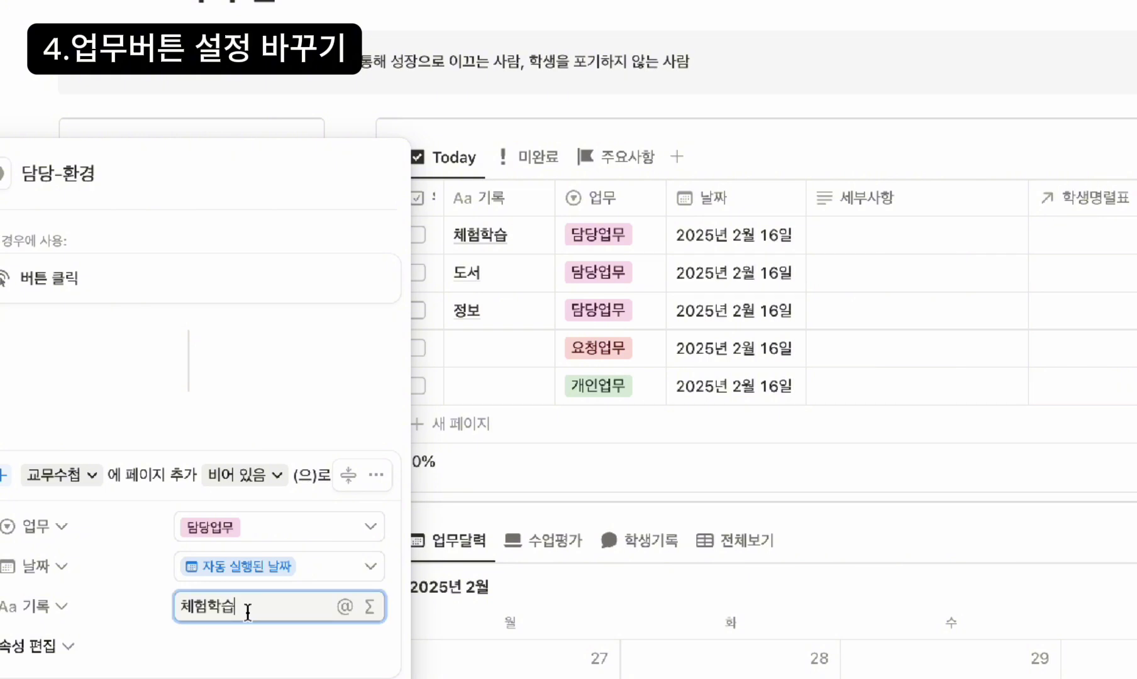
pyautogui.press('Escape')
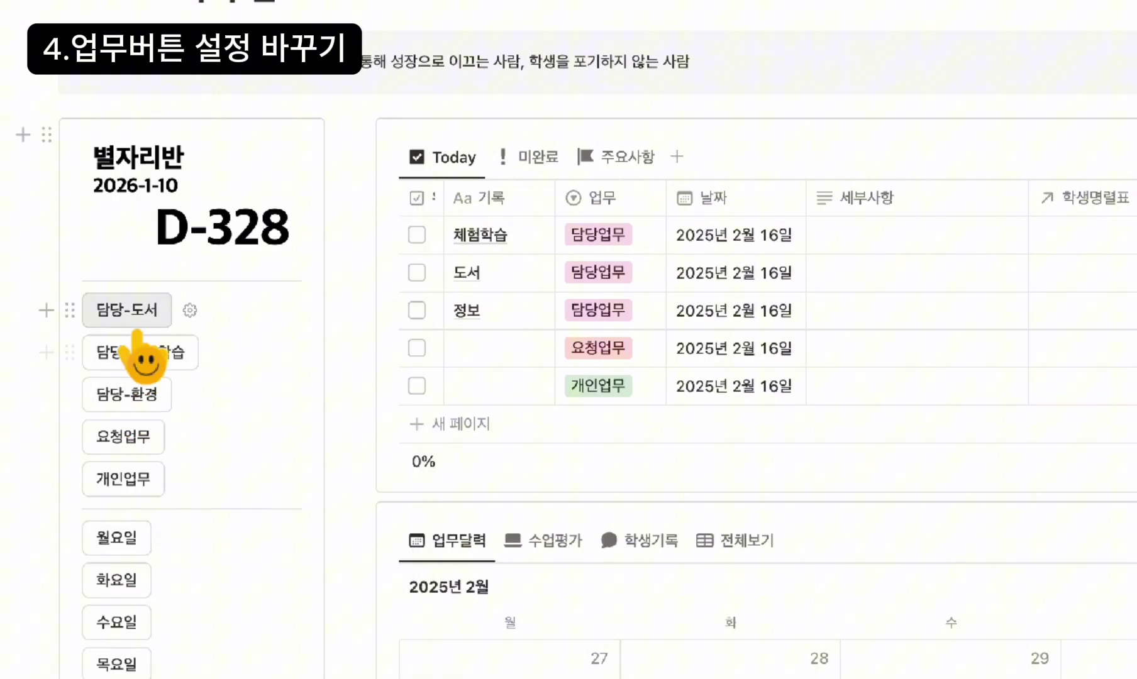
pyautogui.click(137, 396)
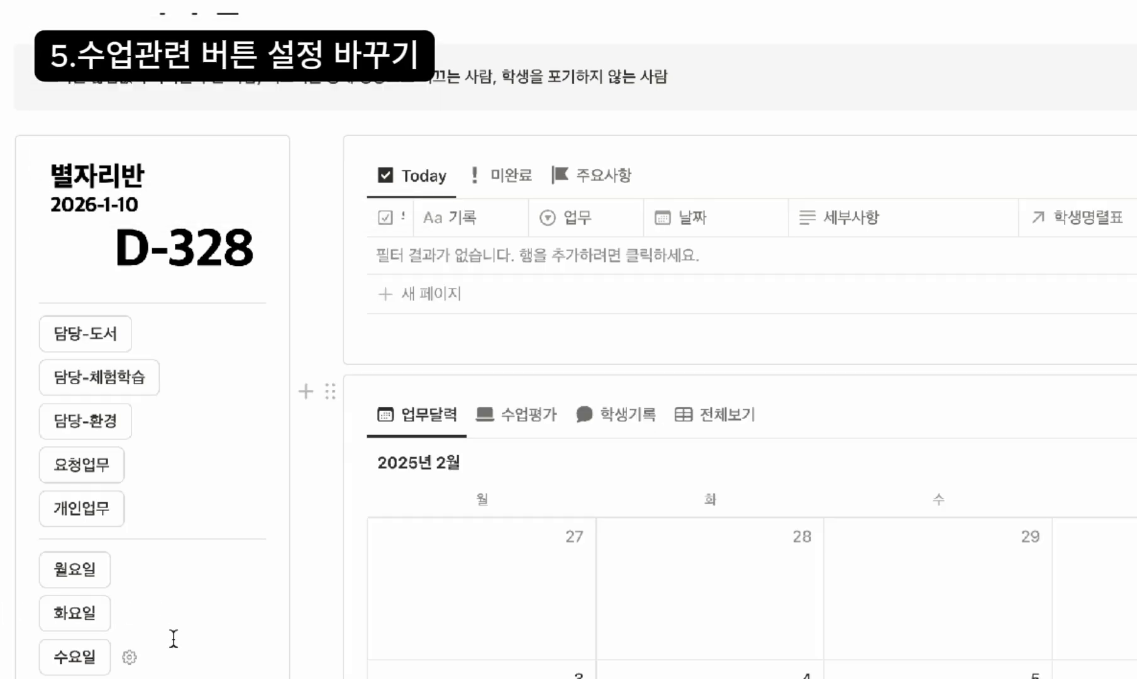
# Step: Run the 월요일 button to add its lesson entries to the Today table, and review the lesson actions in its settings
pyautogui.scroll(-3, 172, 638)
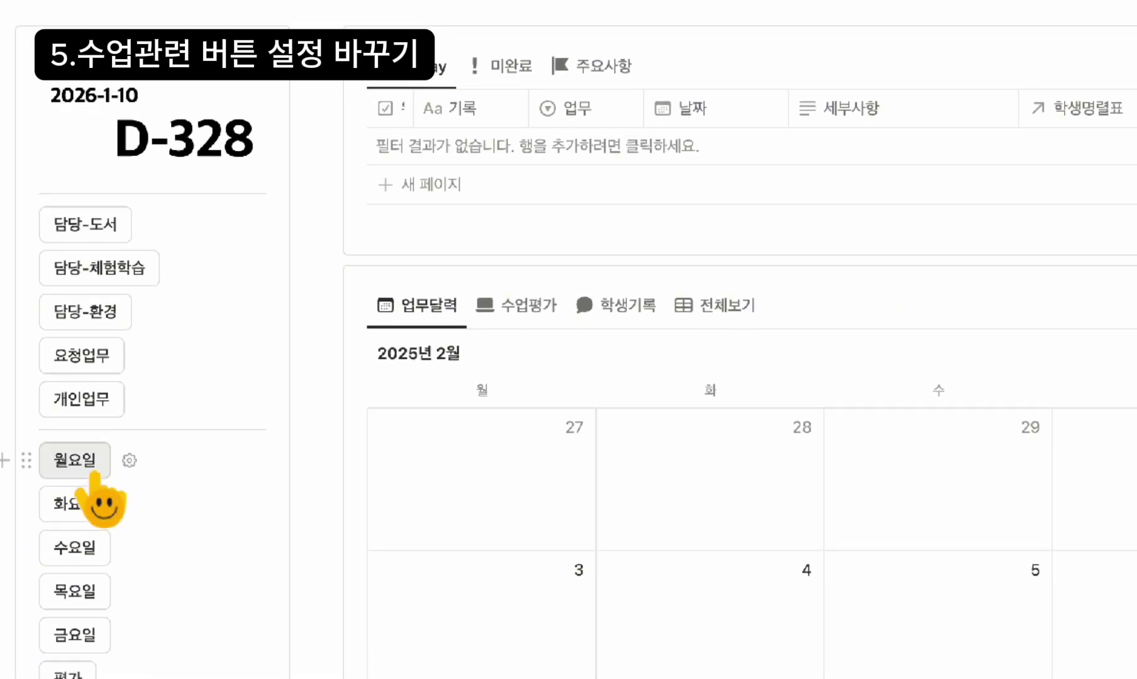
pyautogui.click(100, 482)
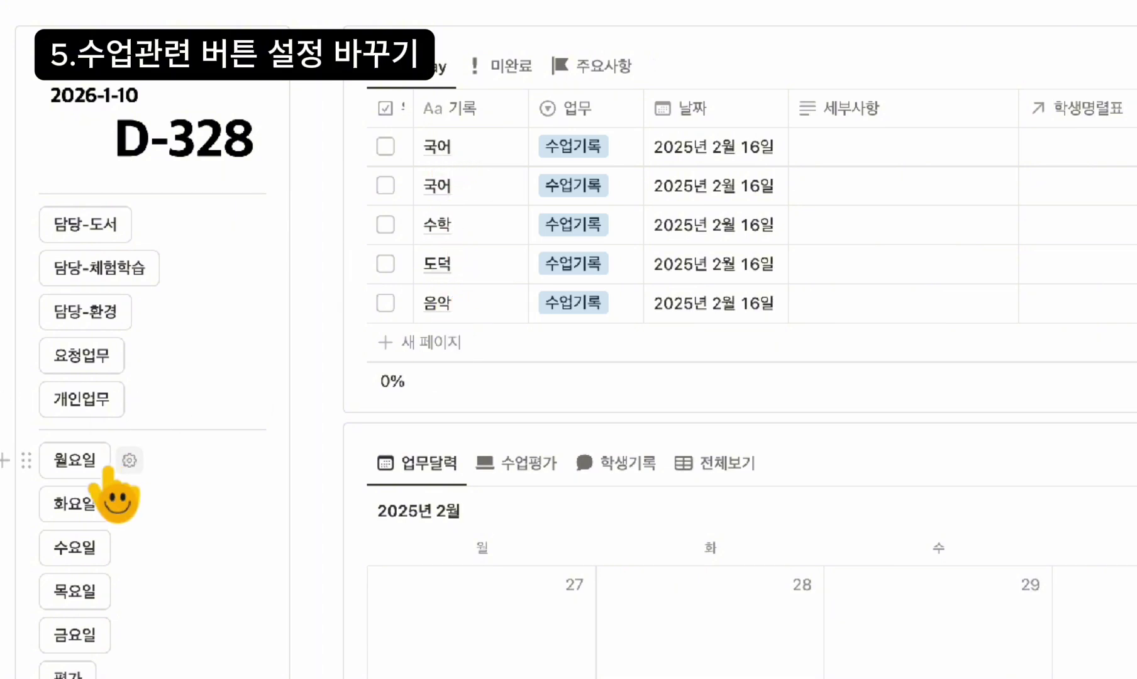
pyautogui.click(129, 461)
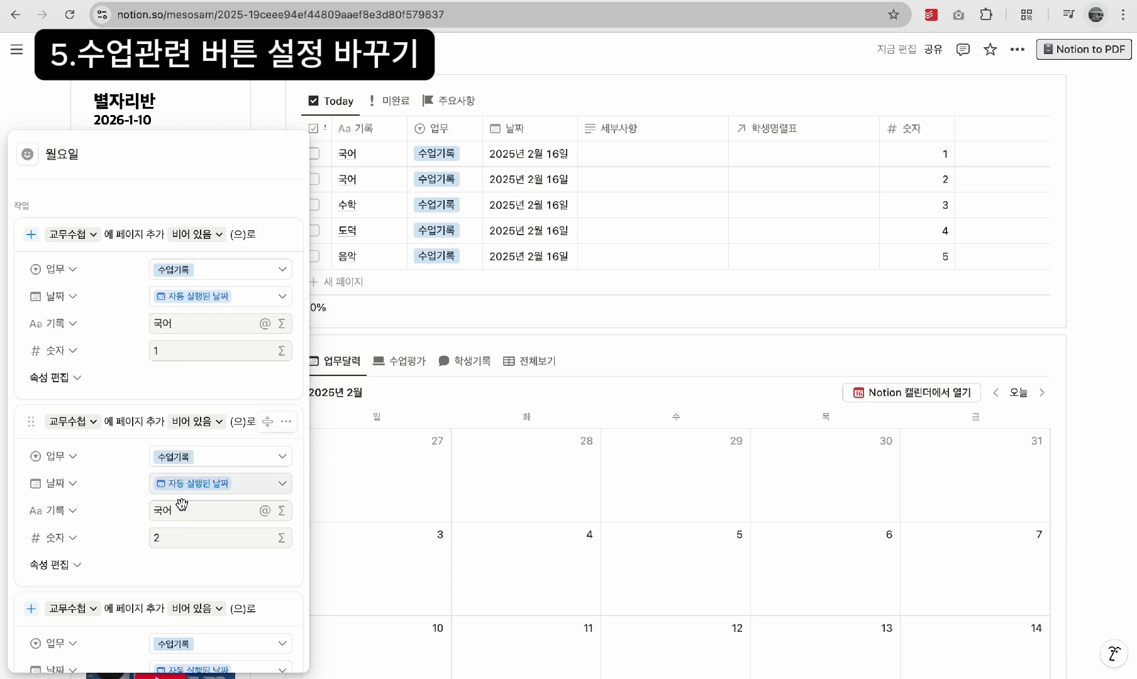
pyautogui.scroll(-10, 176, 538)
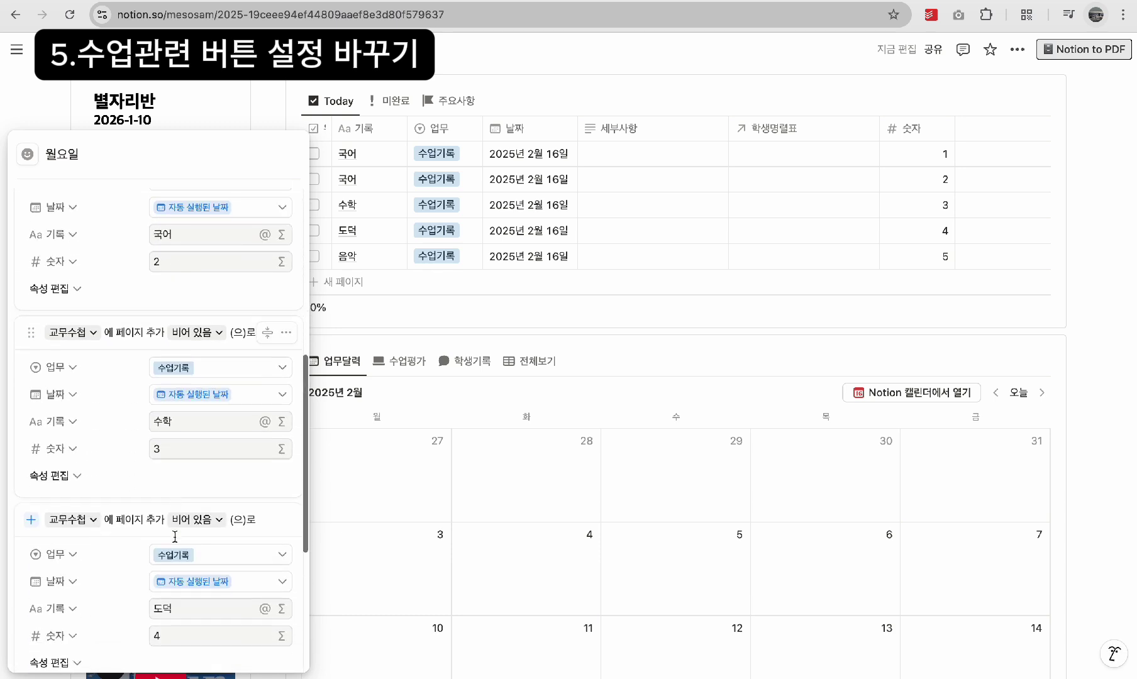
pyautogui.scroll(-5, 175, 542)
pyautogui.scroll(12, 175, 537)
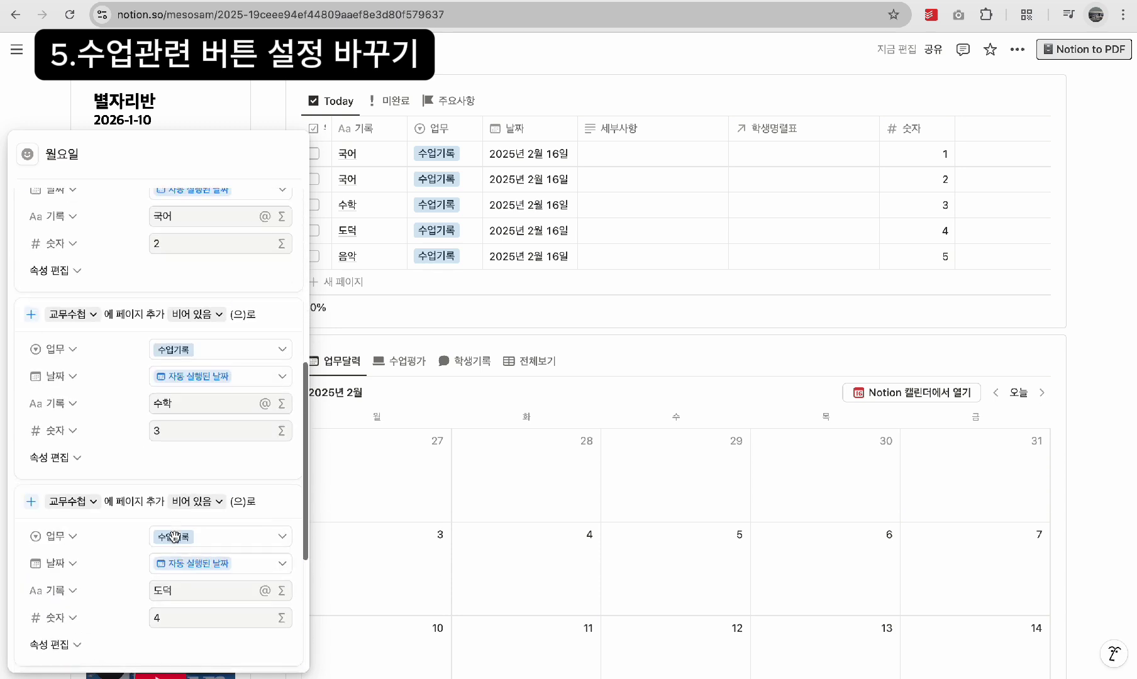
pyautogui.scroll(3, 175, 538)
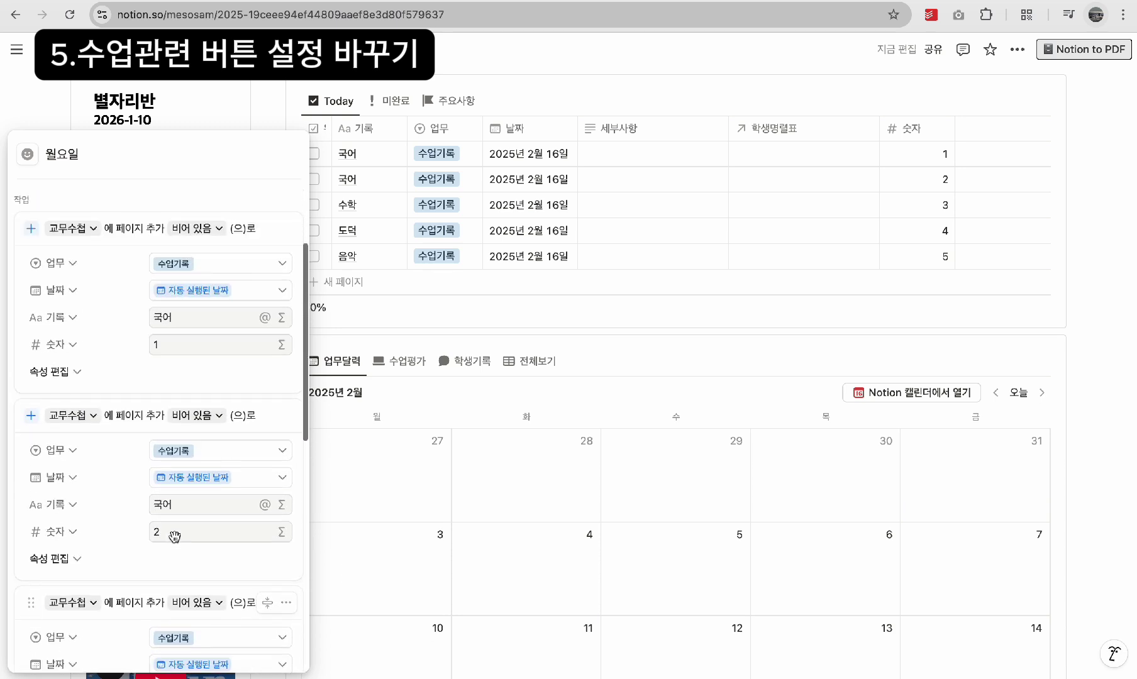
# Step: In the 월요일 button, set the 기록 value to 영어 for lesson 1 and to 미술 for lessons 3 and 4
pyautogui.click(178, 324)
pyautogui.press('BackSpace')
pyautogui.press('BackSpace')
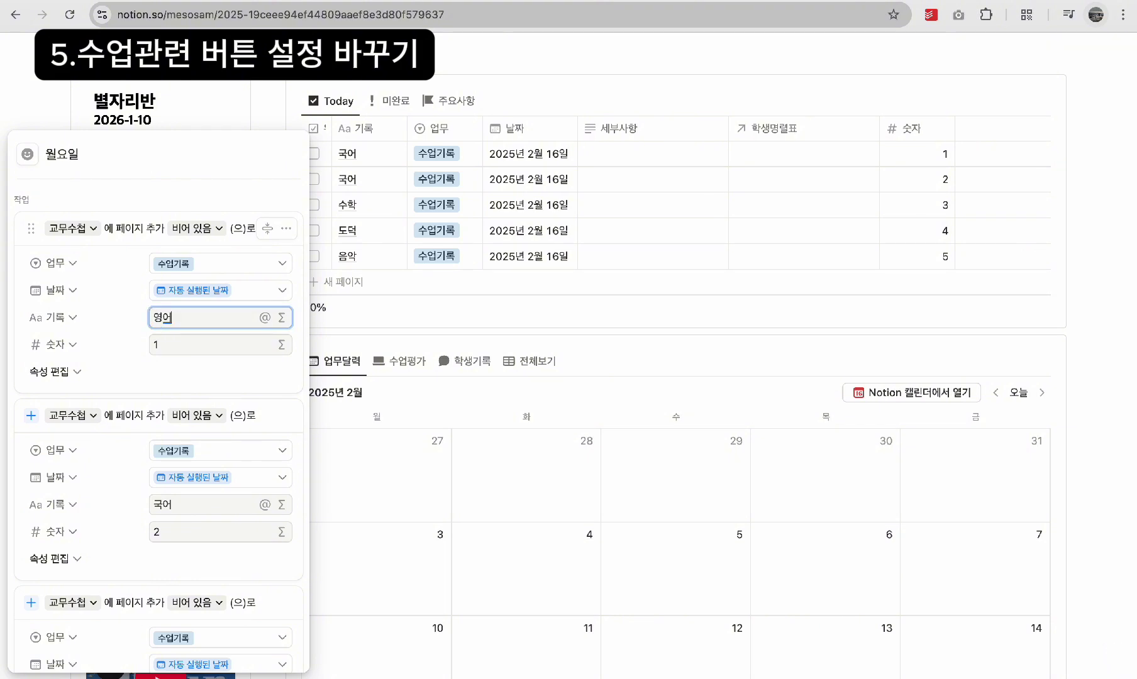
pyautogui.click(173, 507)
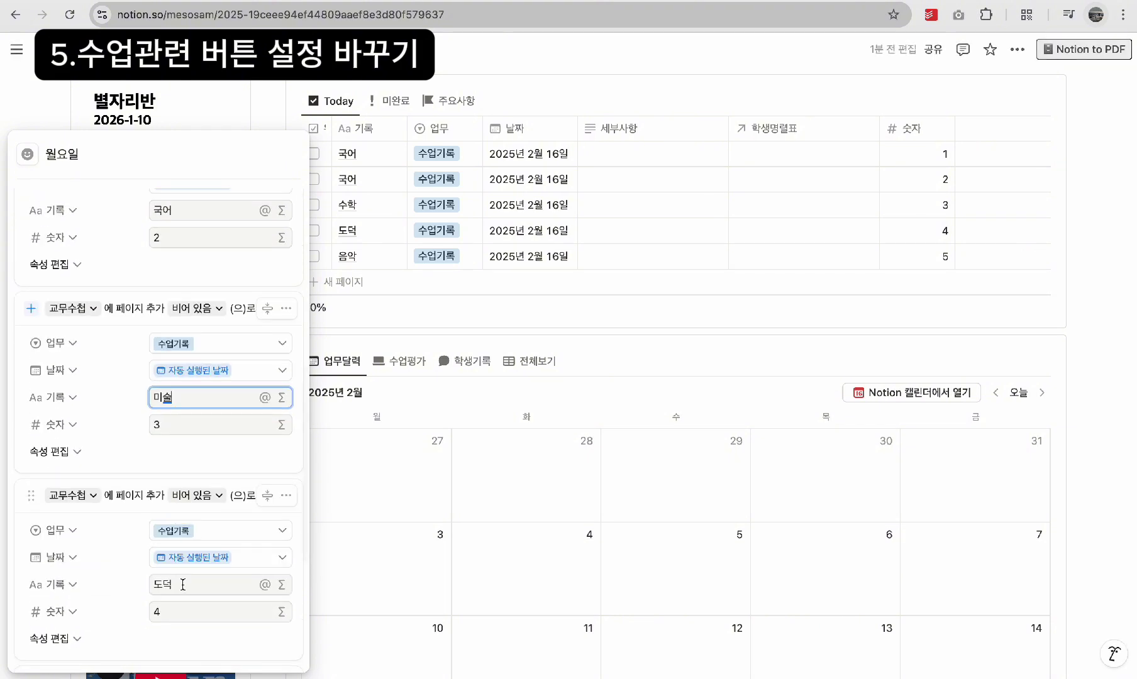
pyautogui.click(182, 585)
pyautogui.press('BackSpace')
pyautogui.press('BackSpace')
pyautogui.write('ㅁ')
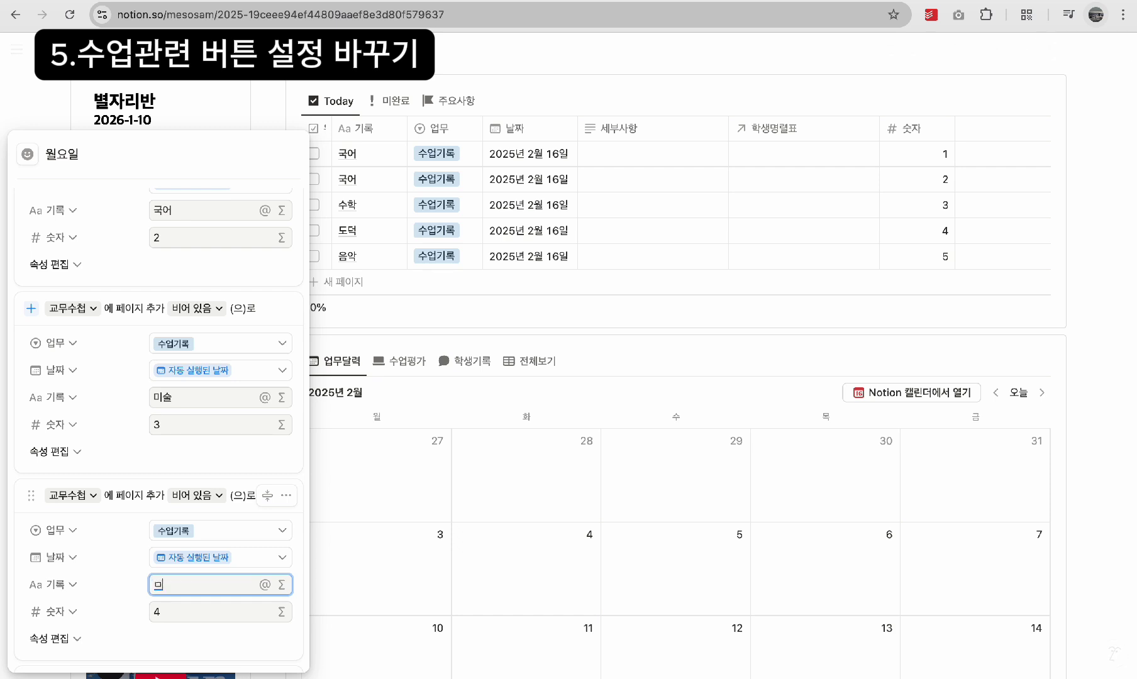
pyautogui.write('ㅣ술')
# Step: Duplicate the 음악 page-adding action of lesson 5 in the 월요일 button
pyautogui.scroll(-5, 170, 651)
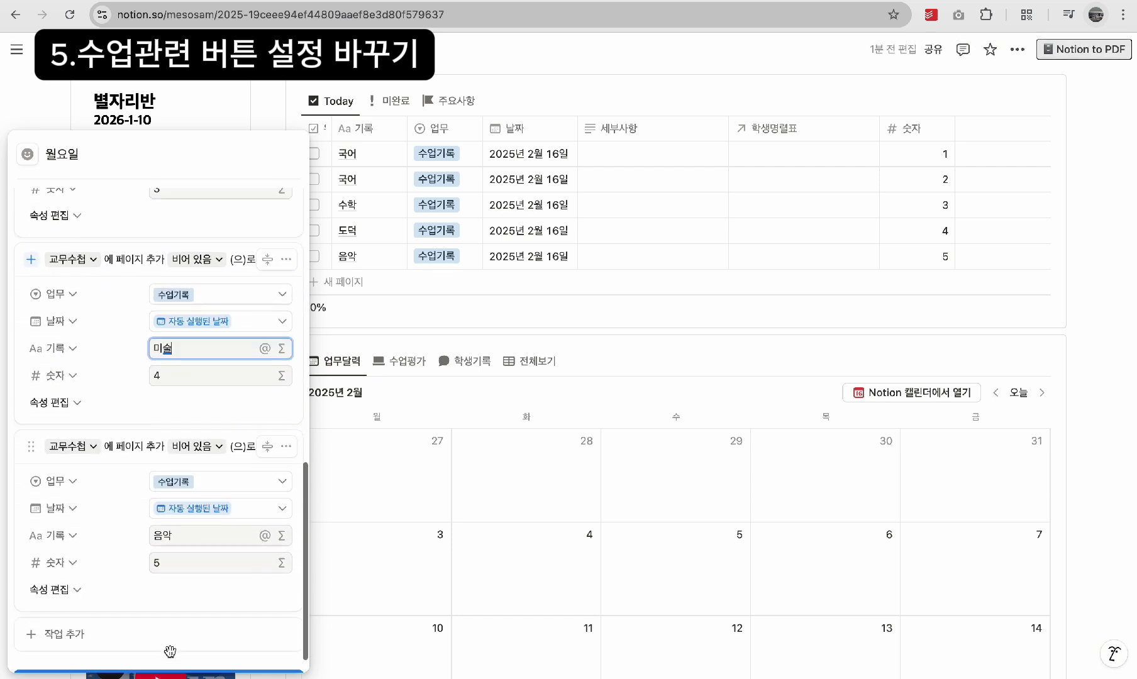
pyautogui.click(213, 593)
pyautogui.scroll(1, 214, 593)
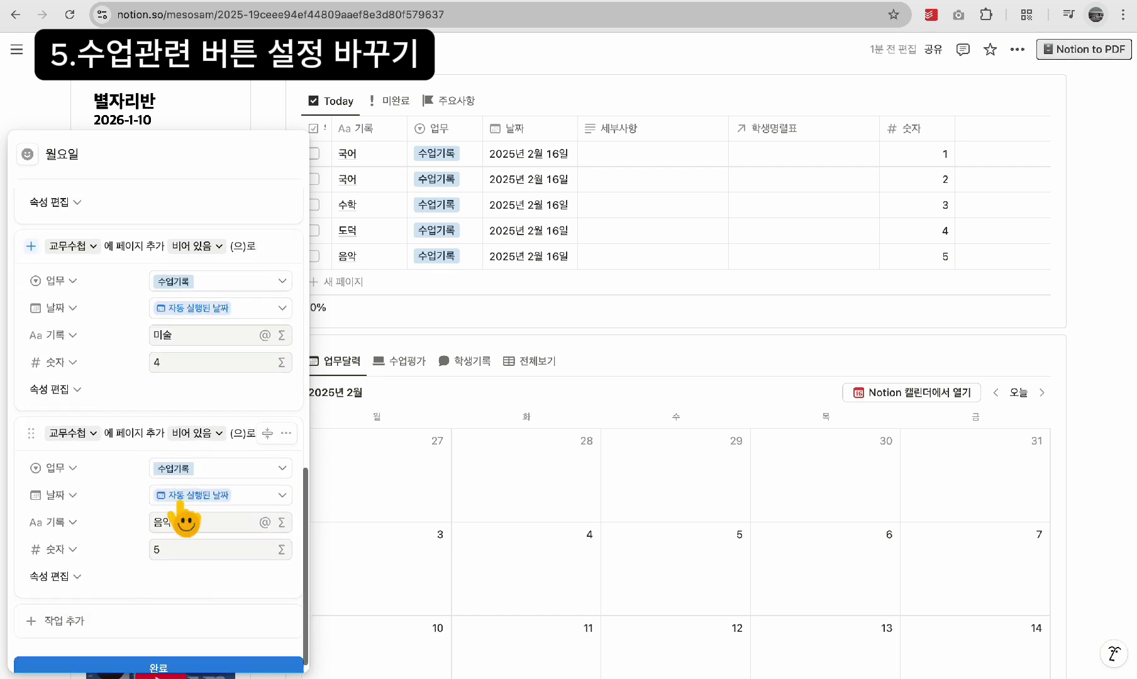
pyautogui.click(286, 434)
pyautogui.click(254, 534)
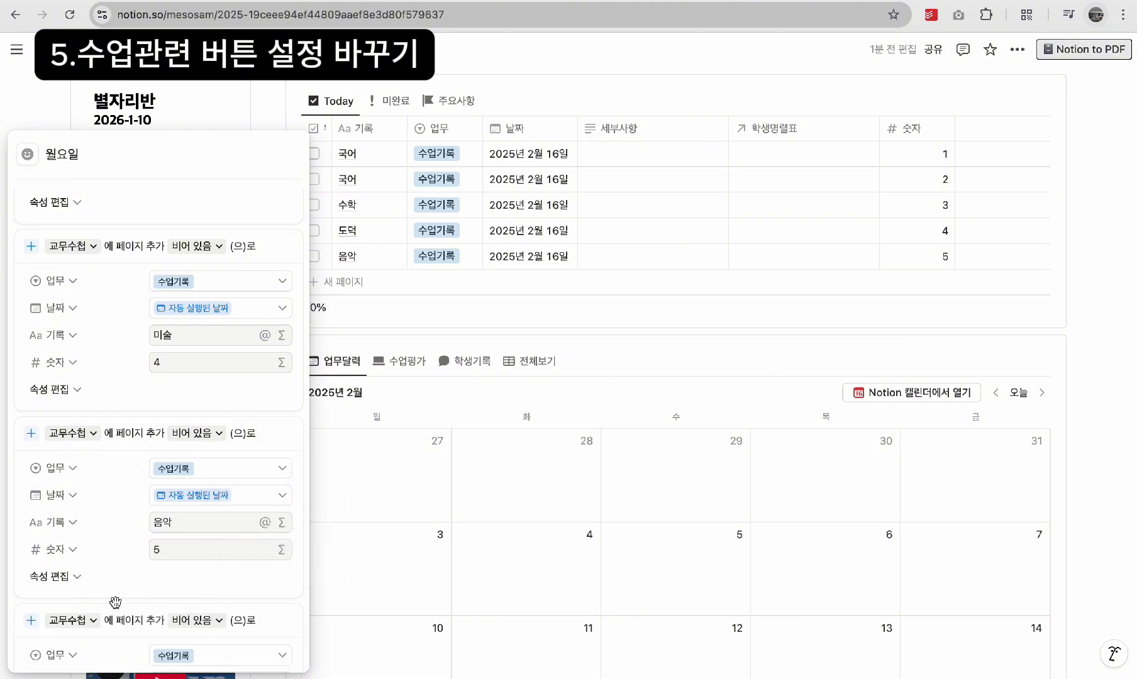
pyautogui.scroll(-5, 115, 603)
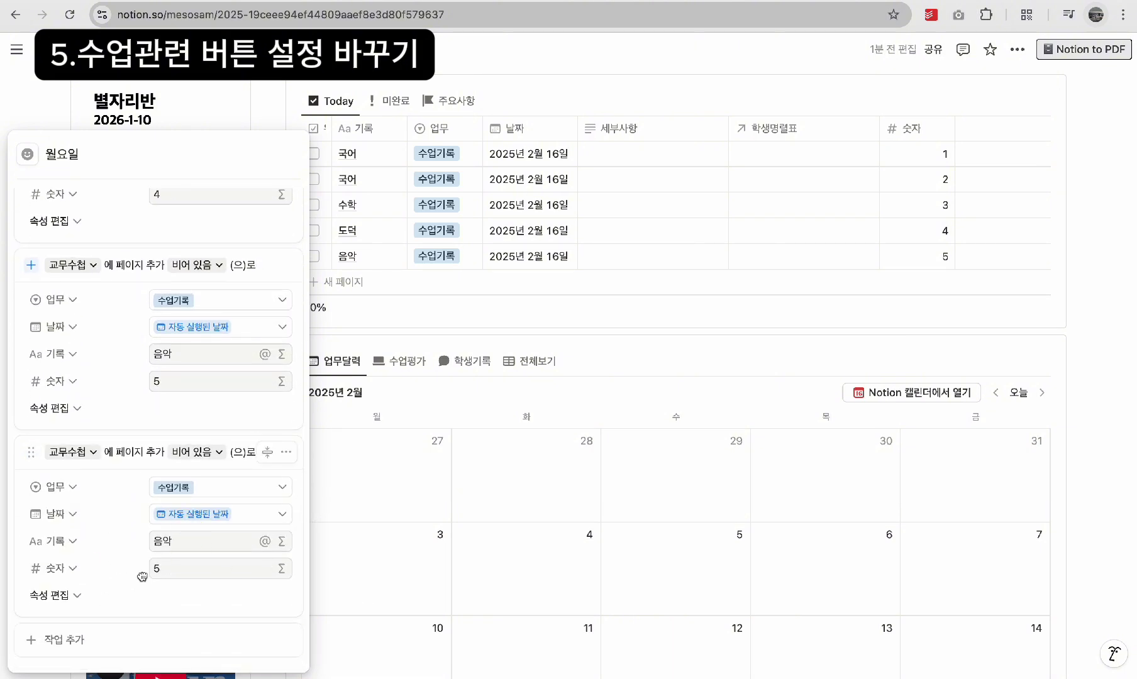
# Step: Set the duplicated action's 숫자 to 6 and 기록 to 체육, then save and run the 월요일 button
pyautogui.click(181, 574)
pyautogui.write('6')
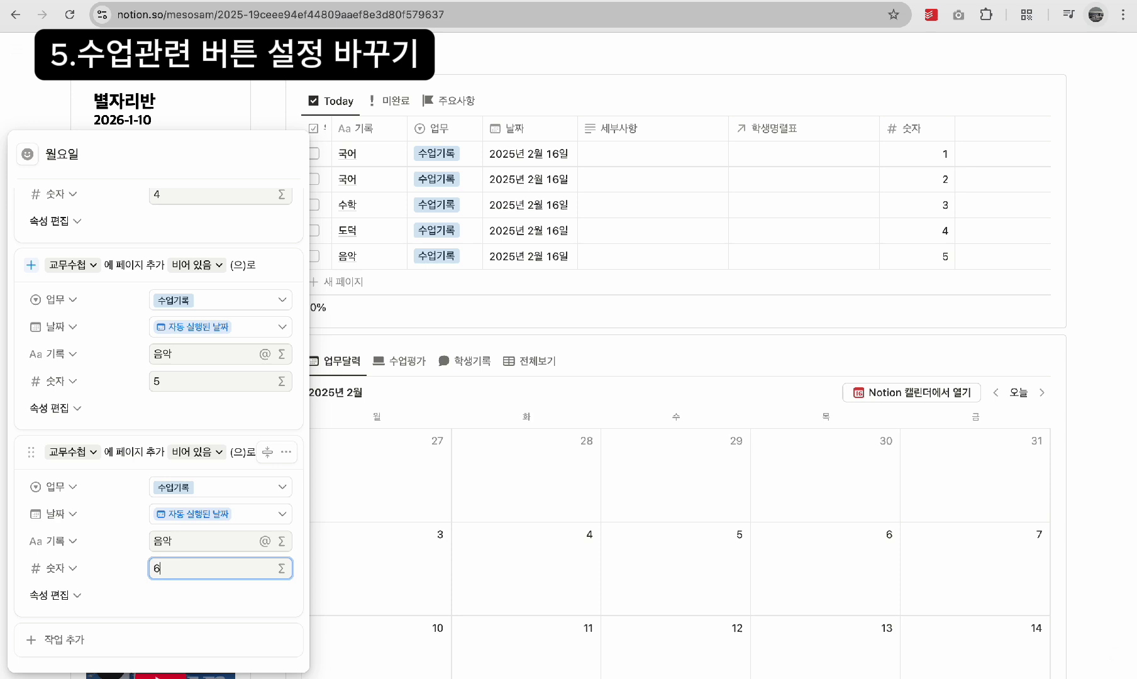
pyautogui.click(190, 546)
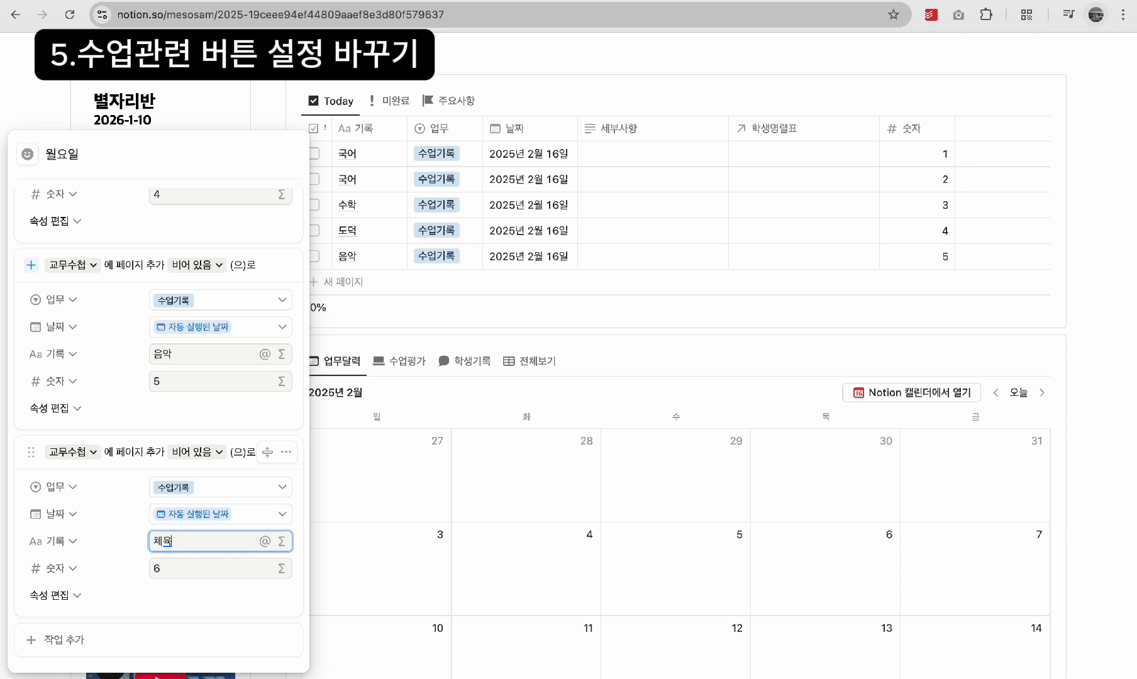
pyautogui.scroll(-1, 175, 594)
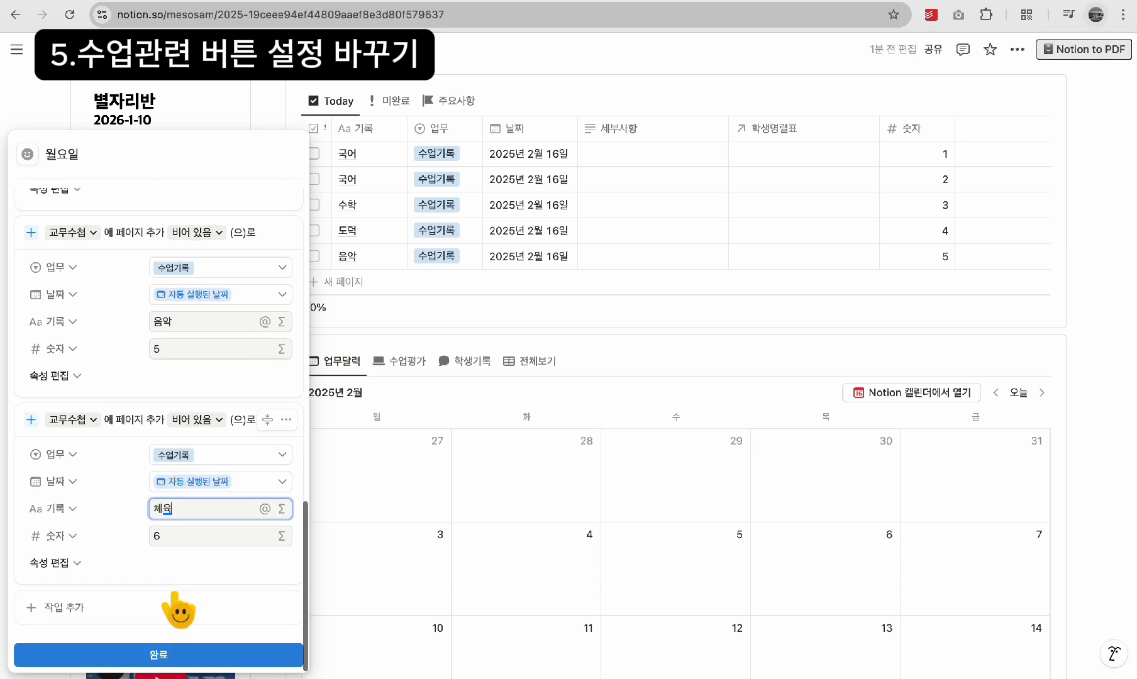
pyautogui.click(146, 655)
pyautogui.click(111, 360)
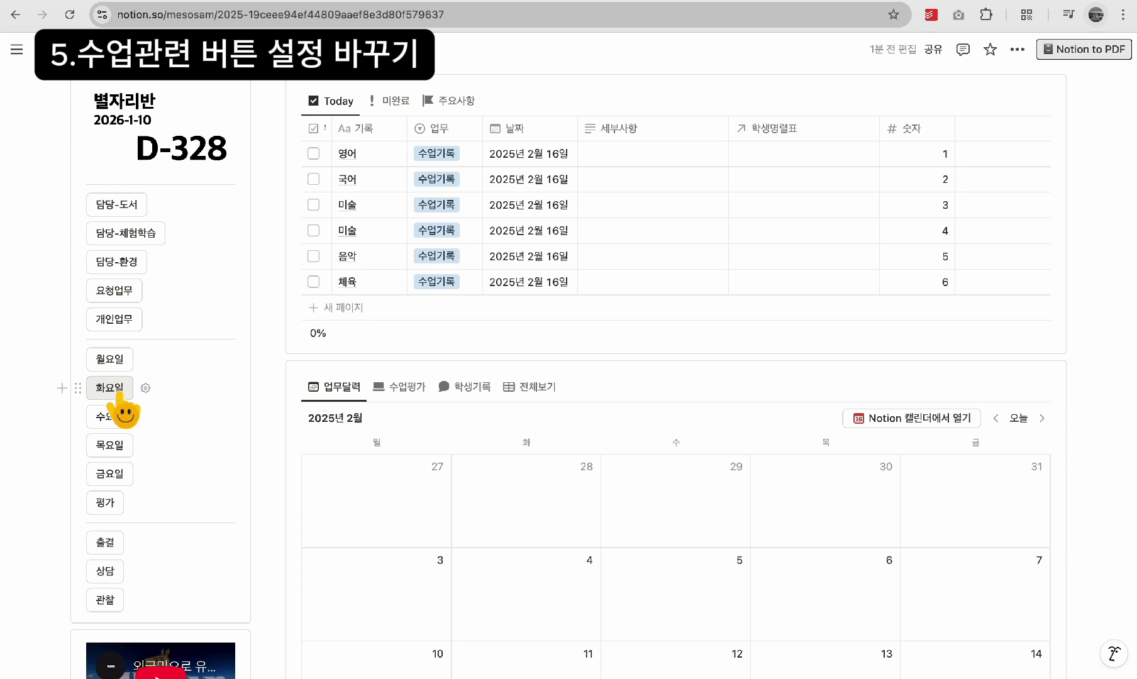
# Step: Examine the lesson actions in the 화요일 button's settings and close them without changes
pyautogui.click(146, 388)
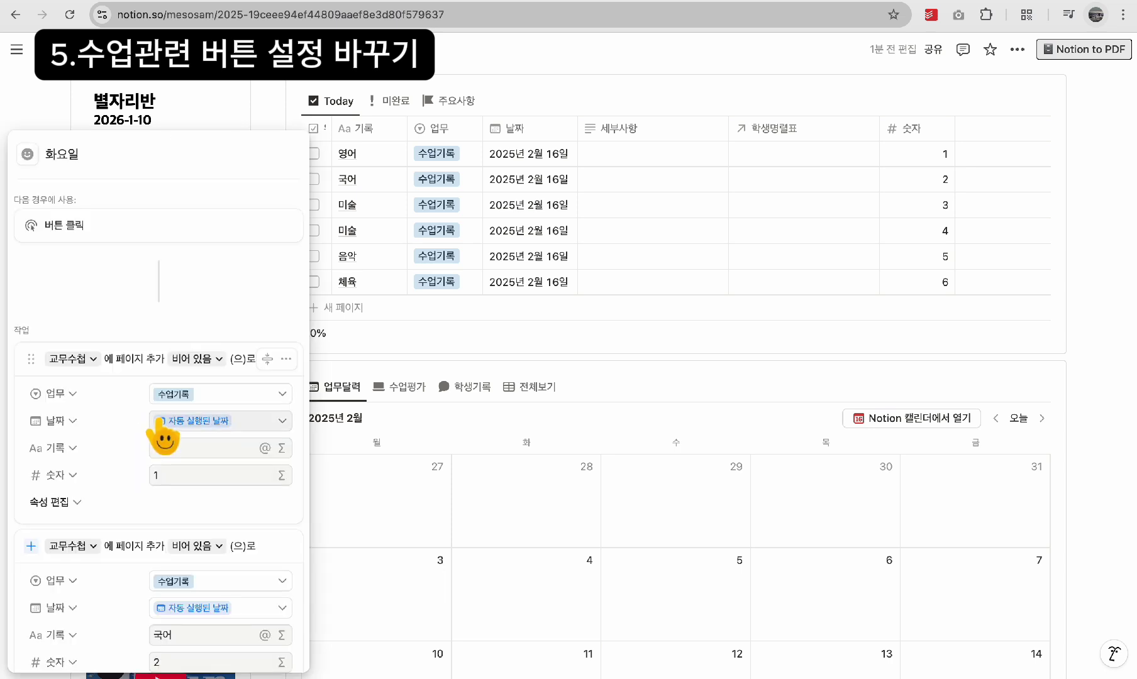
pyautogui.scroll(-3, 159, 388)
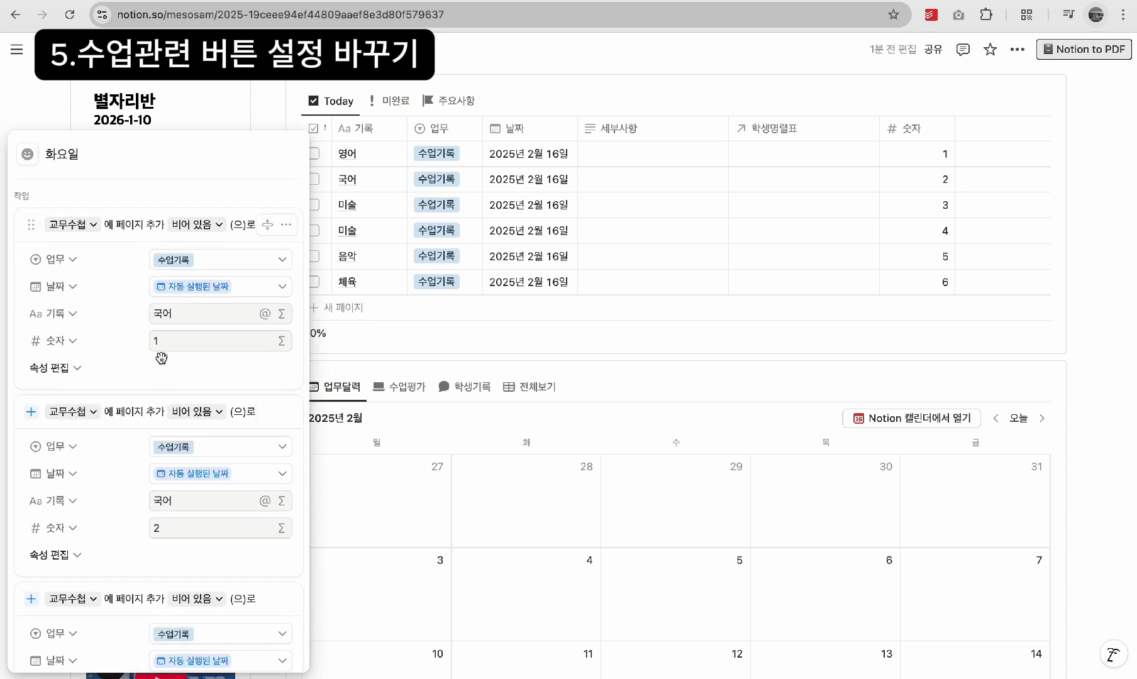
pyautogui.scroll(-10, 163, 552)
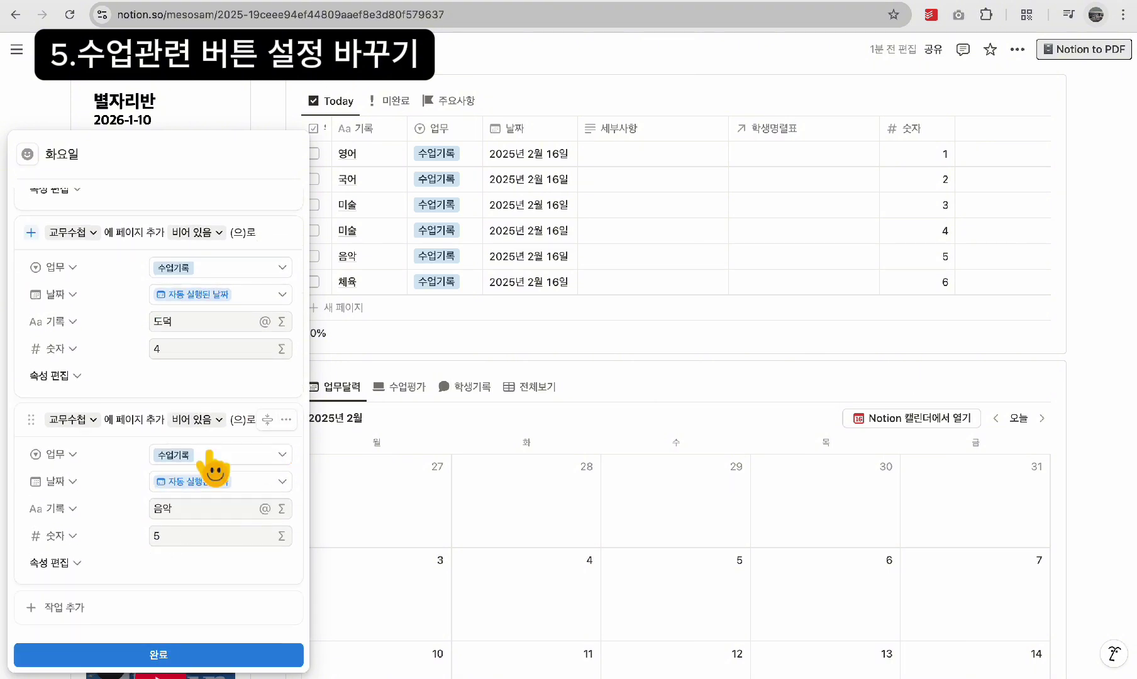
pyautogui.click(484, 349)
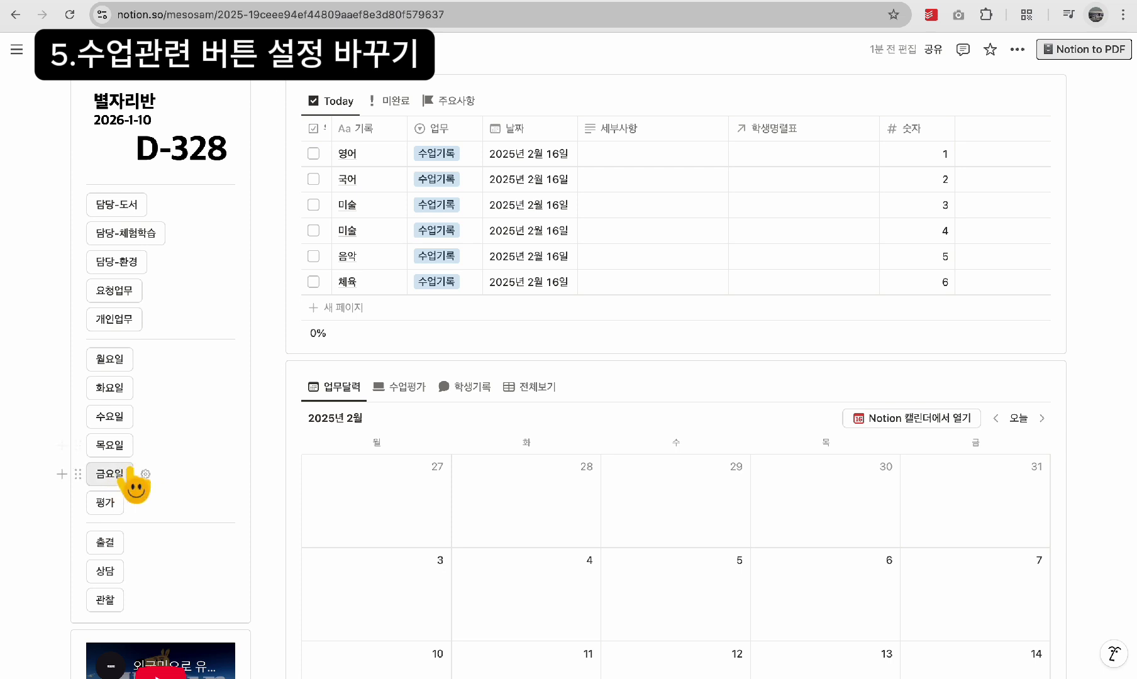
# Step: Select all lesson entries in the Today table and delete them
pyautogui.scroll(1, 132, 482)
pyautogui.click(288, 174)
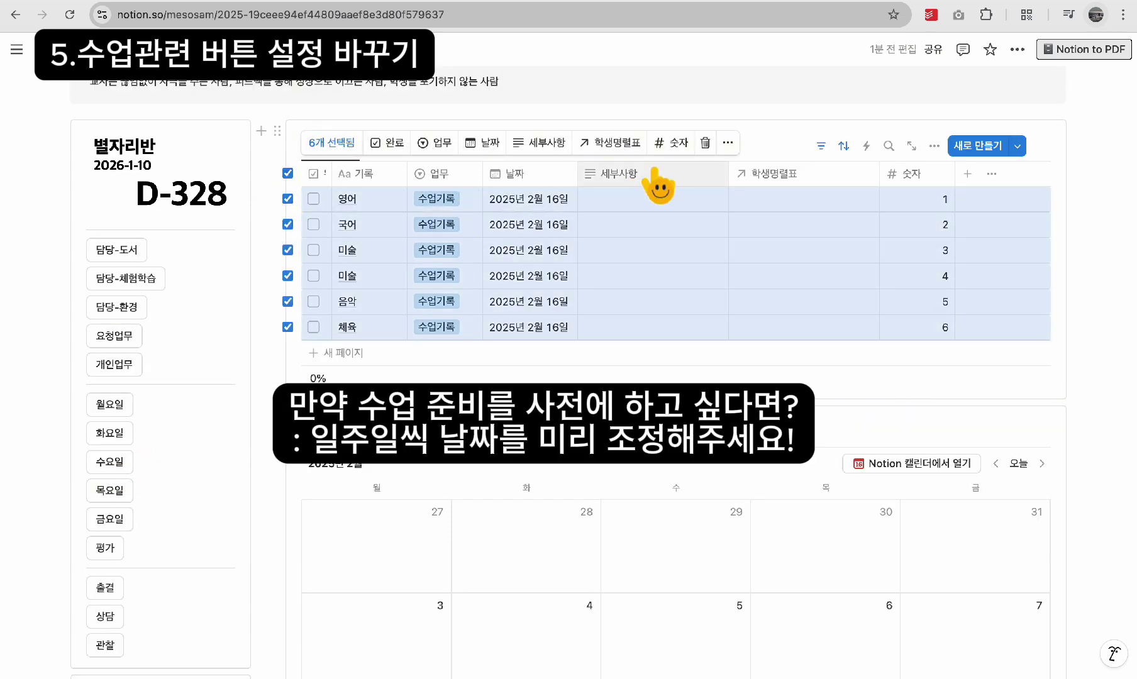
pyautogui.click(706, 143)
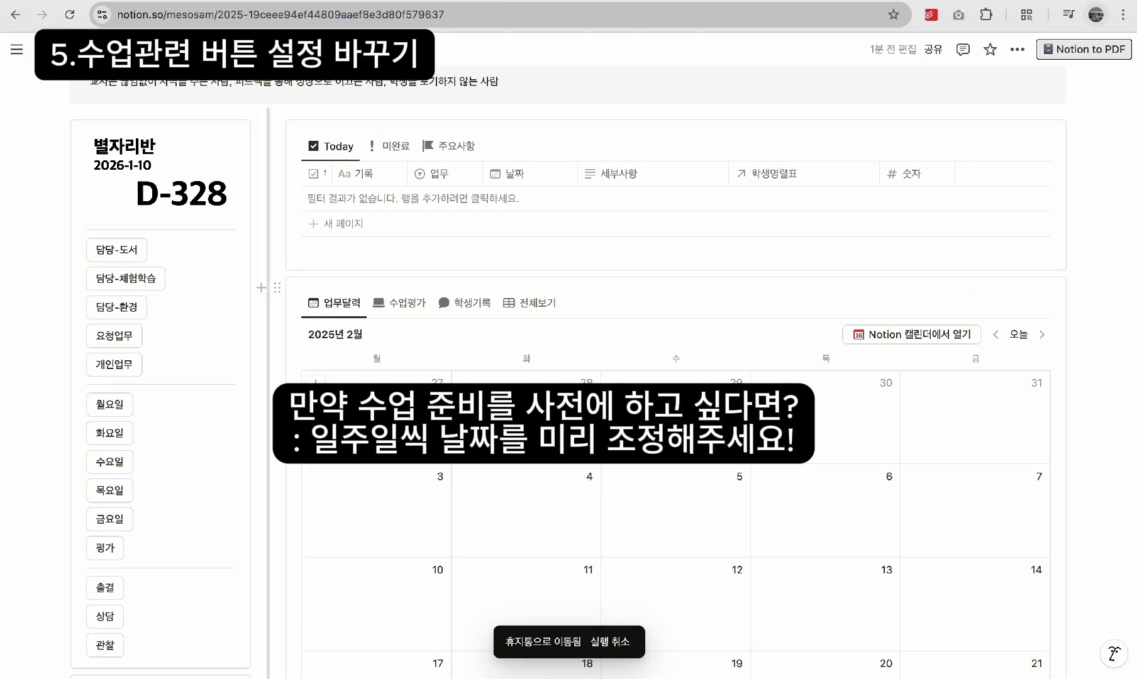
# Step: Run the 금요일 button and set the 날짜 of all its new entries to February 21, 2025
pyautogui.scroll(-1, 377, 377)
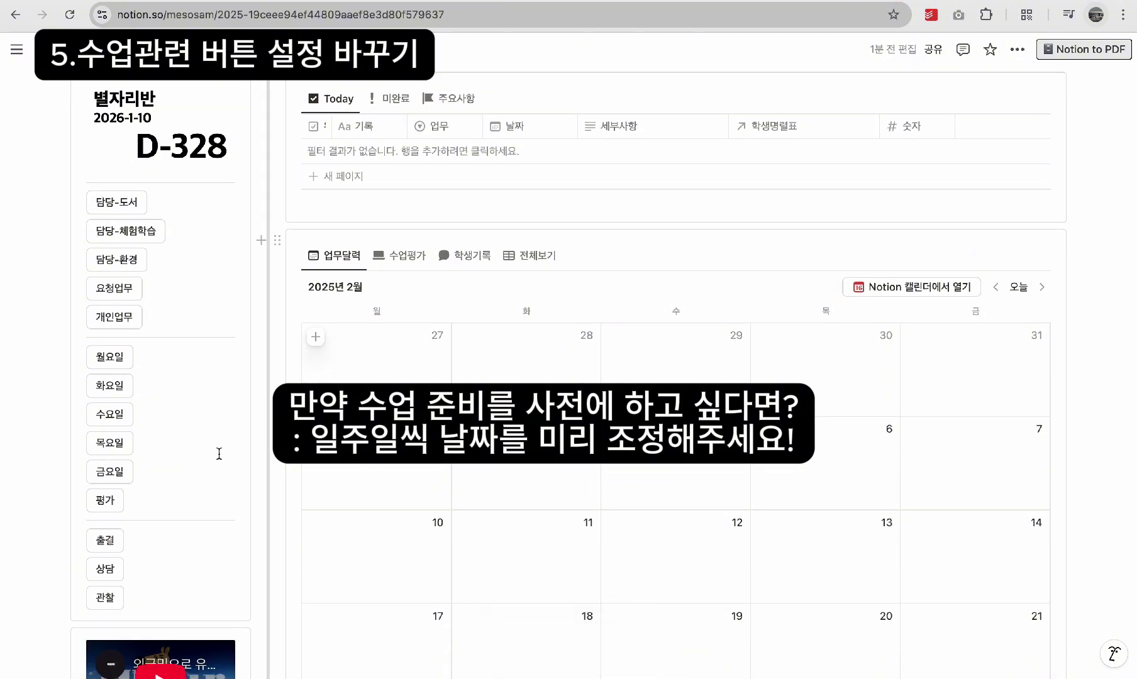
pyautogui.click(111, 473)
pyautogui.scroll(1, 378, 221)
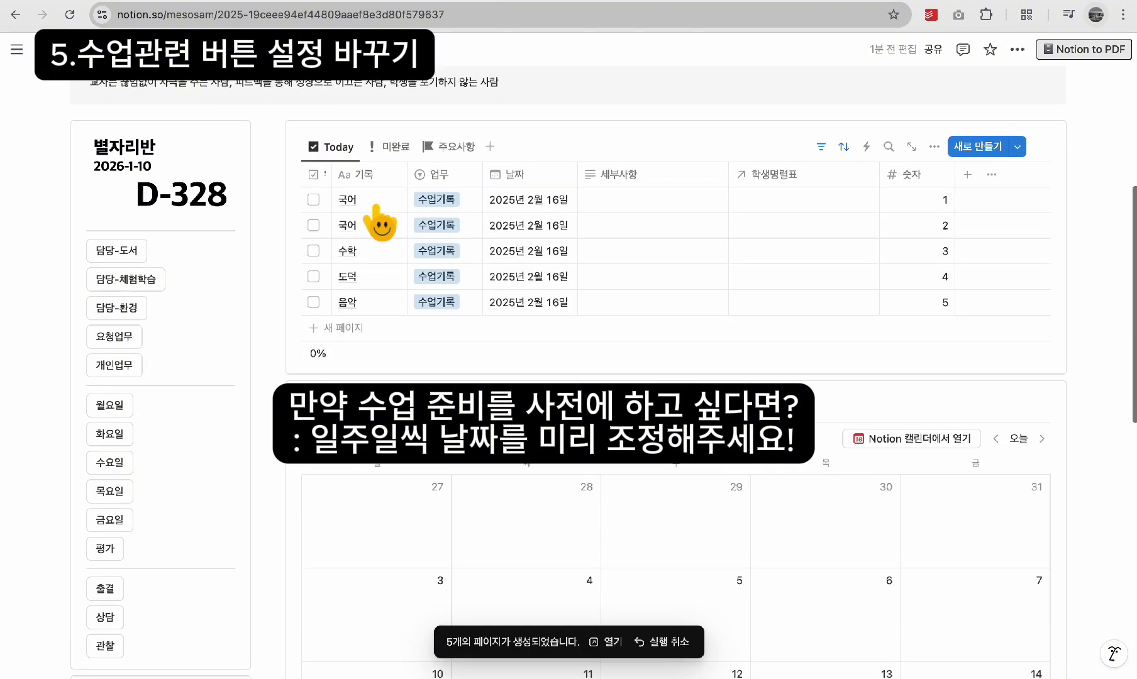
pyautogui.click(288, 177)
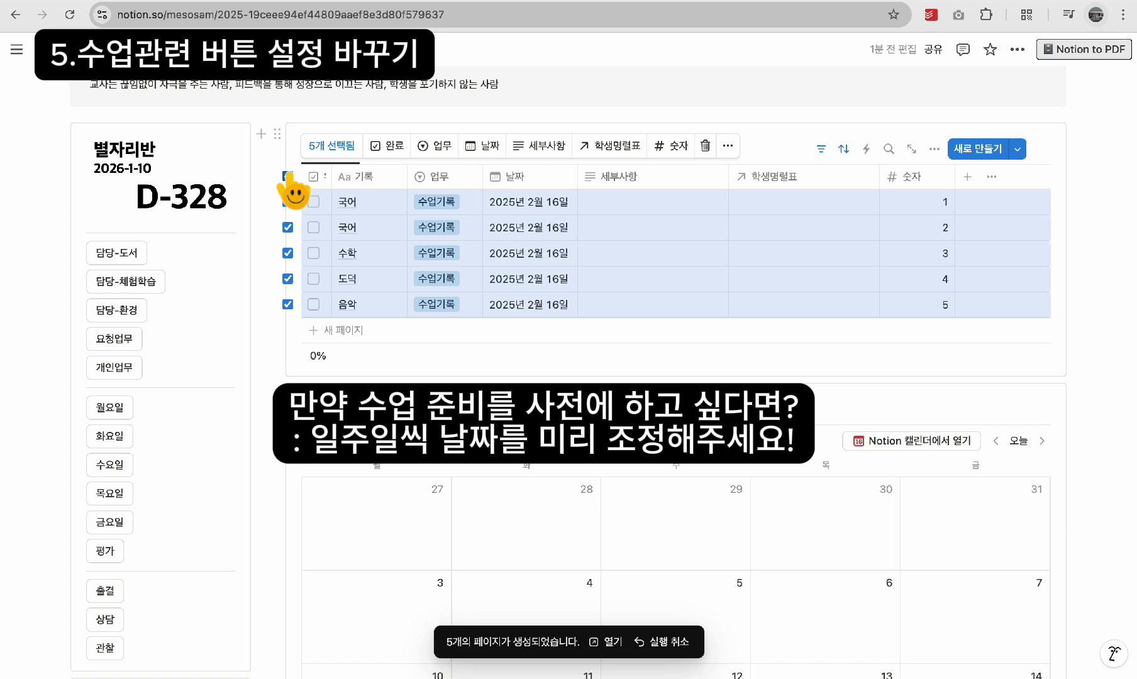
pyautogui.click(483, 146)
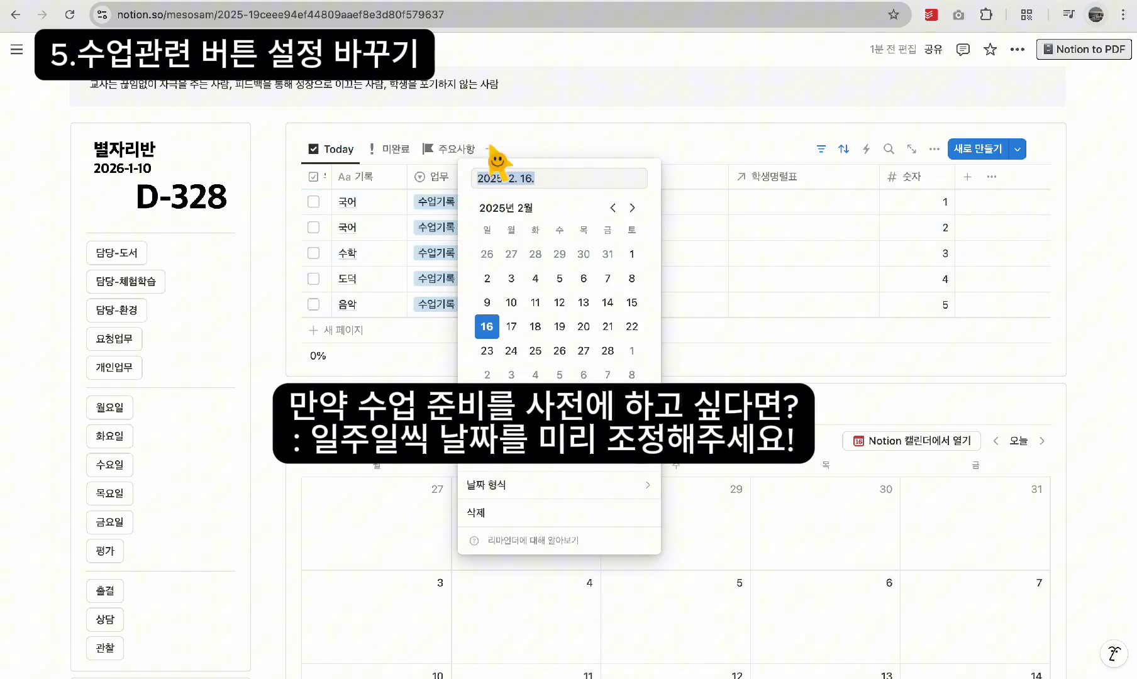
pyautogui.click(608, 328)
pyautogui.click(118, 491)
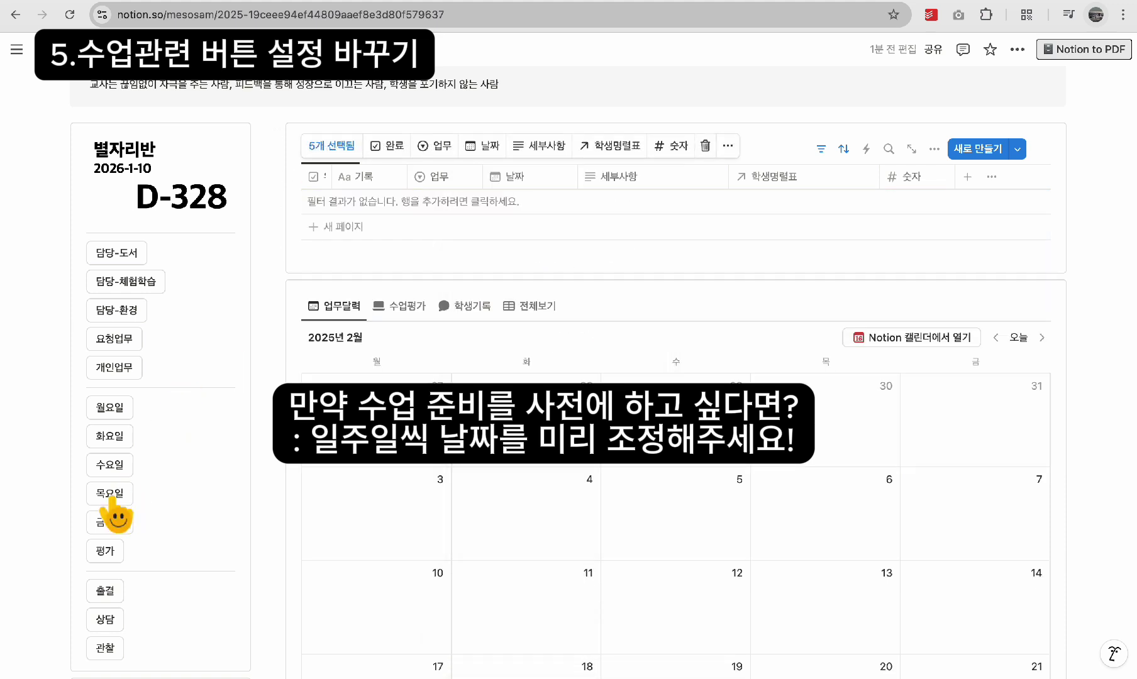
# Step: Run the 목요일 button and set the 날짜 of all its new entries to February 20, 2025
pyautogui.click(114, 494)
pyautogui.click(288, 176)
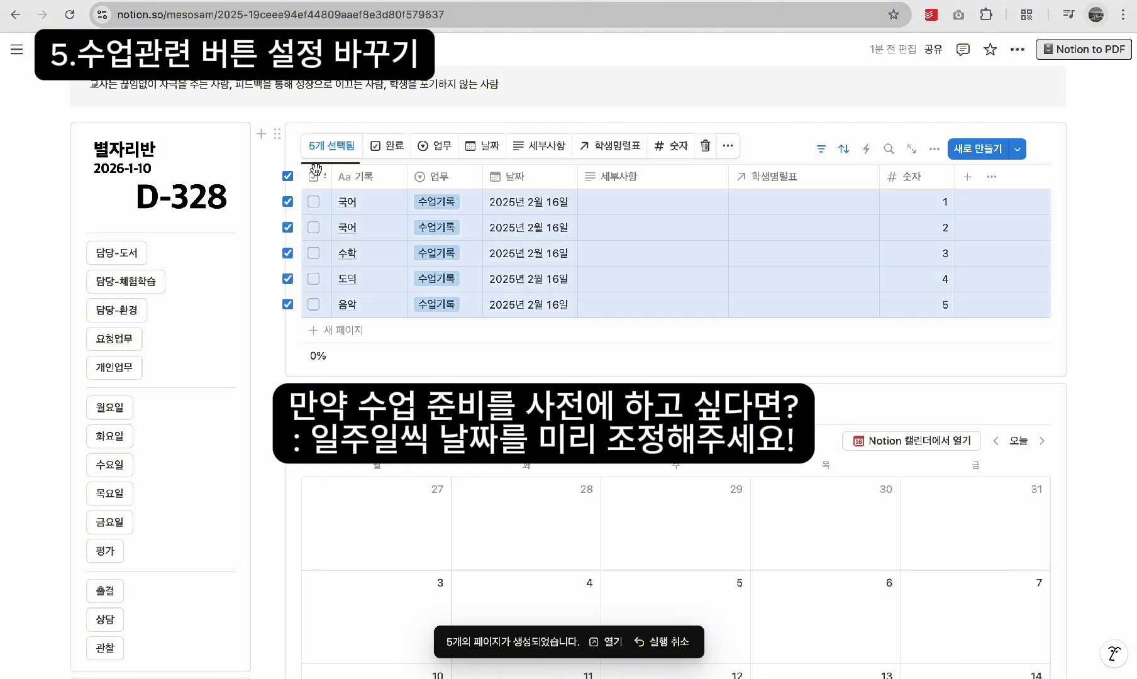
pyautogui.click(484, 147)
pyautogui.click(583, 327)
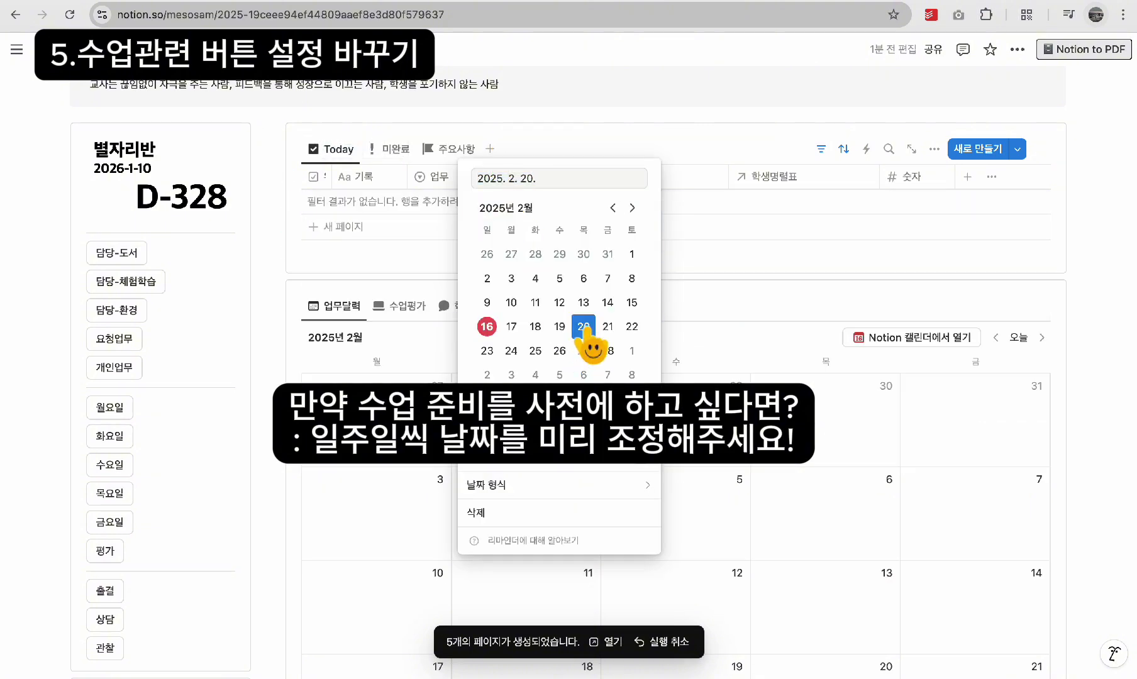
# Step: Run the 수요일 button to add Wednesday's lesson entries to the Today table
pyautogui.click(106, 471)
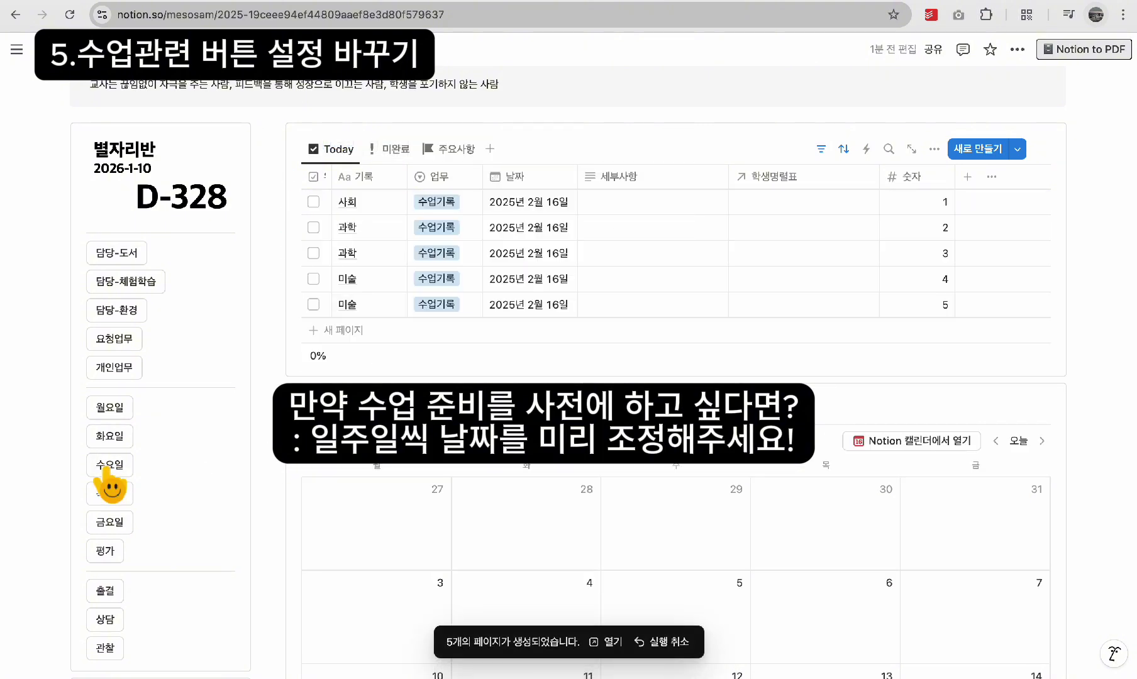
# Step: Run the 평가 button and open the new 학생평가 entry's 기록 field, leaving it empty
pyautogui.scroll(-3, 104, 409)
pyautogui.click(114, 348)
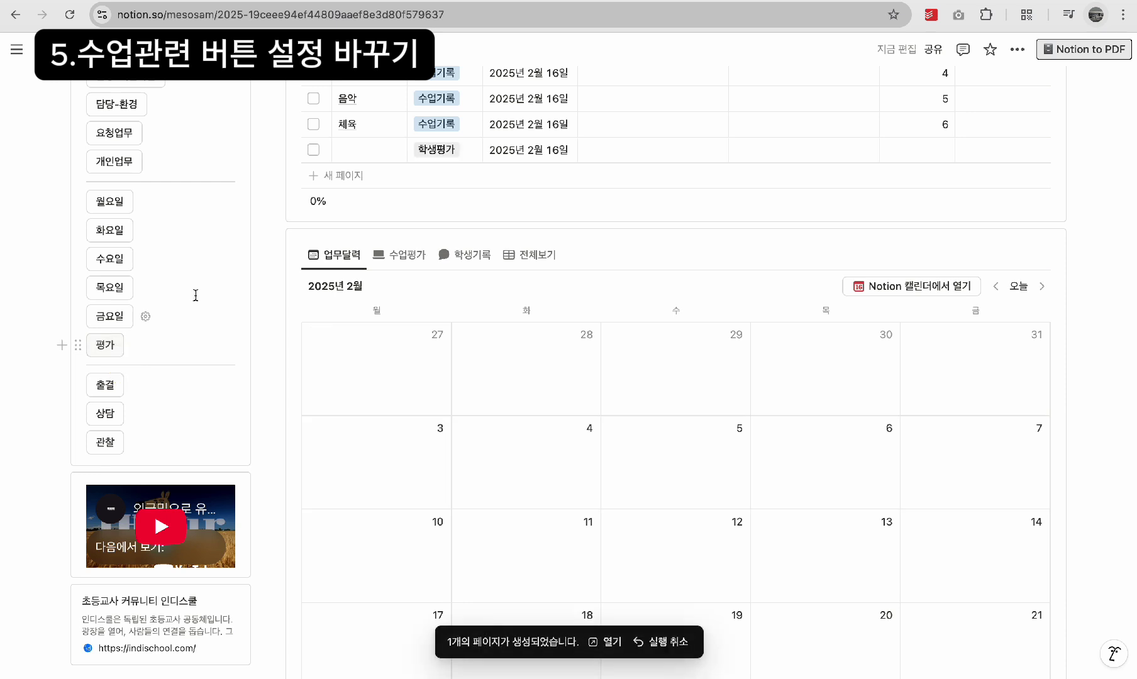
pyautogui.scroll(2, 375, 211)
pyautogui.click(364, 204)
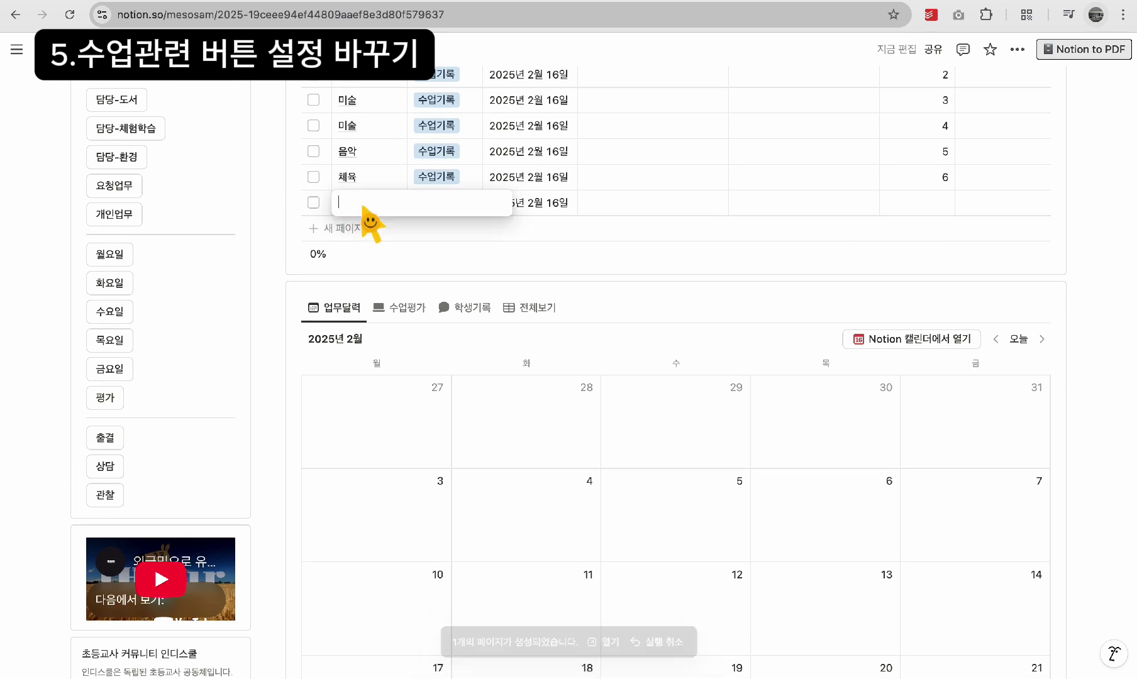
pyautogui.press('Escape')
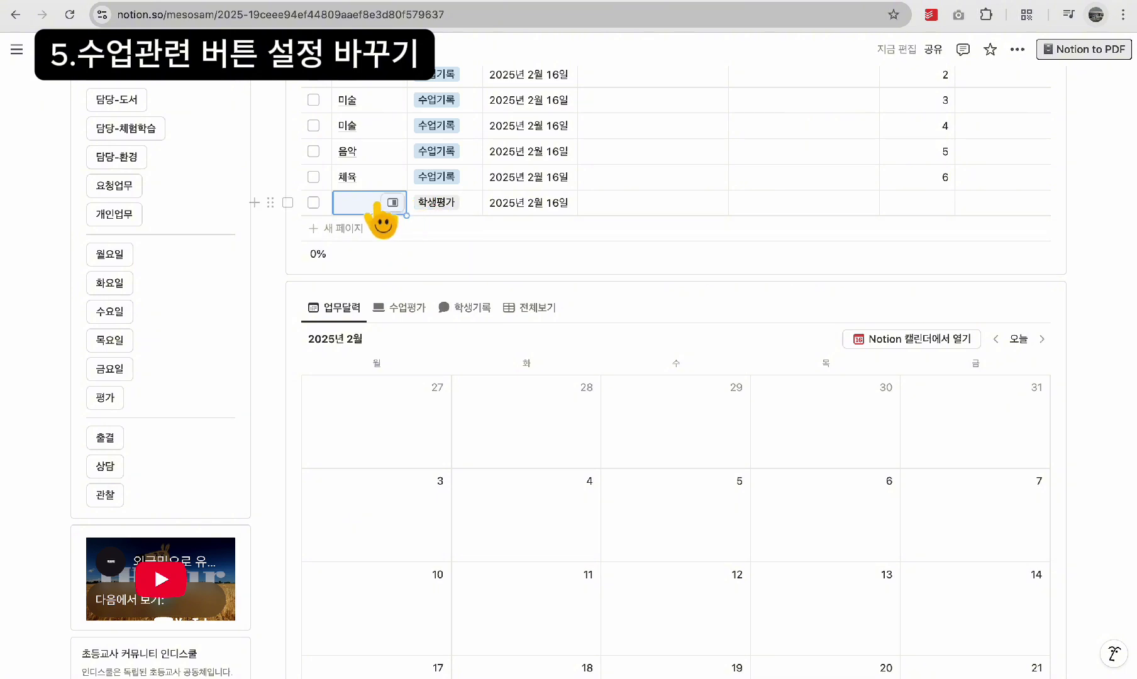
pyautogui.click(359, 210)
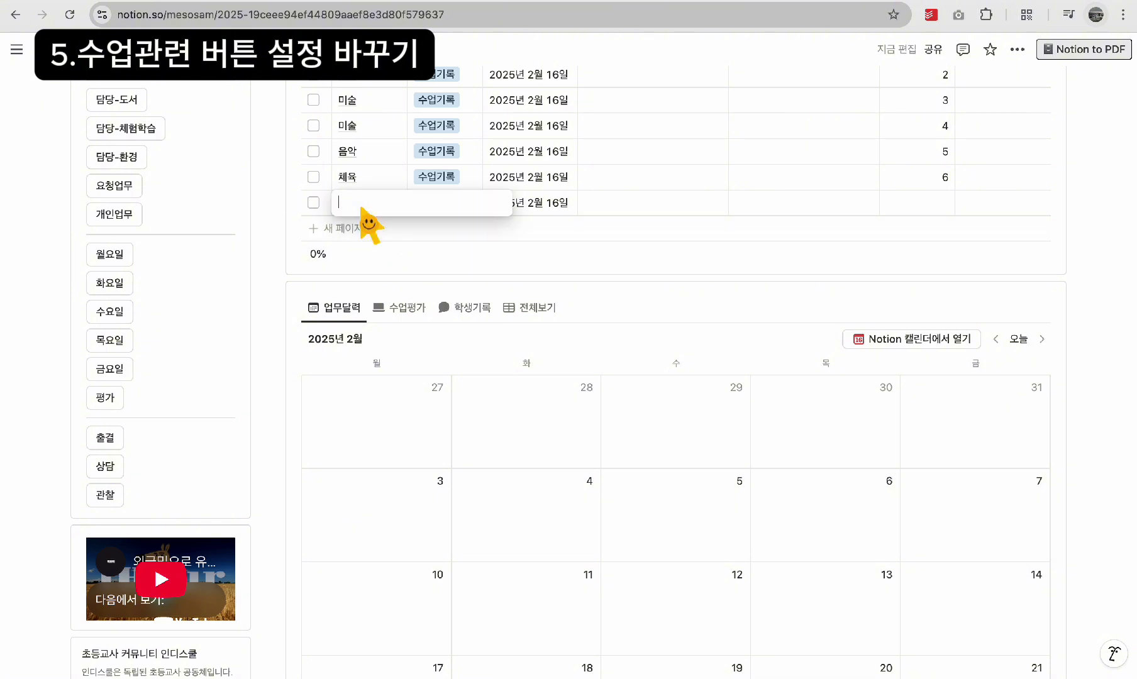
pyautogui.press('Escape')
# Step: Select the new 학생평가 entry in the Today table and delete it
pyautogui.scroll(3, 622, 218)
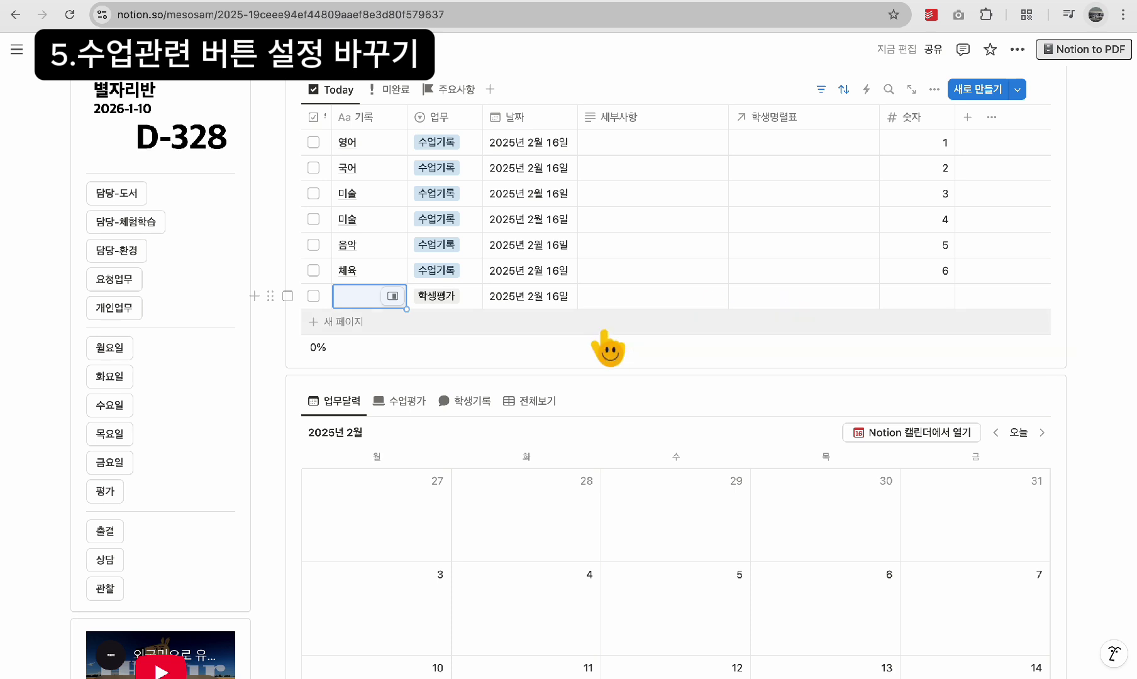
pyautogui.click(288, 295)
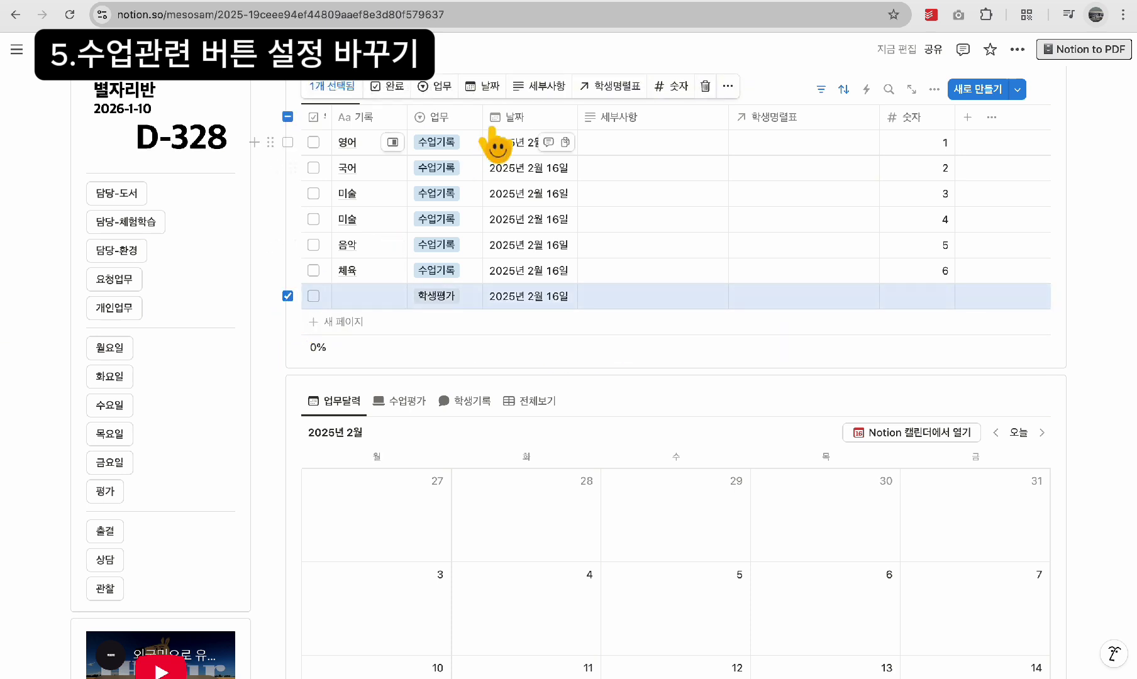
pyautogui.click(705, 86)
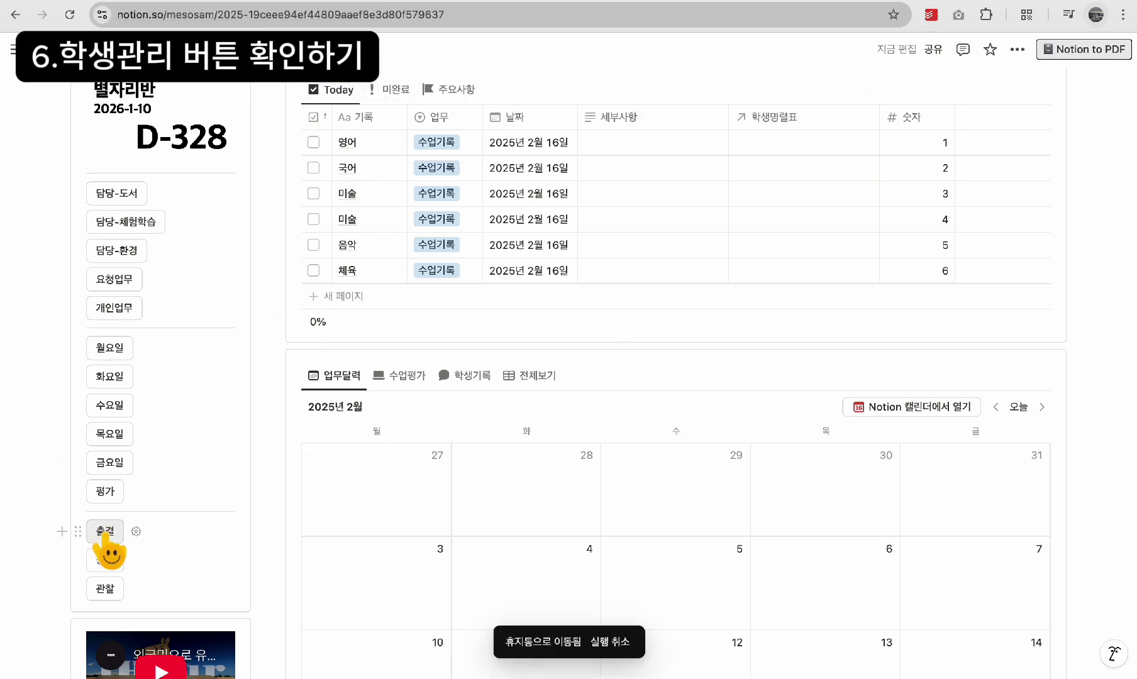
# Step: Run the 출결, 상담 and 관찰 buttons to add one entry of each student record type
pyautogui.scroll(-2, 261, 329)
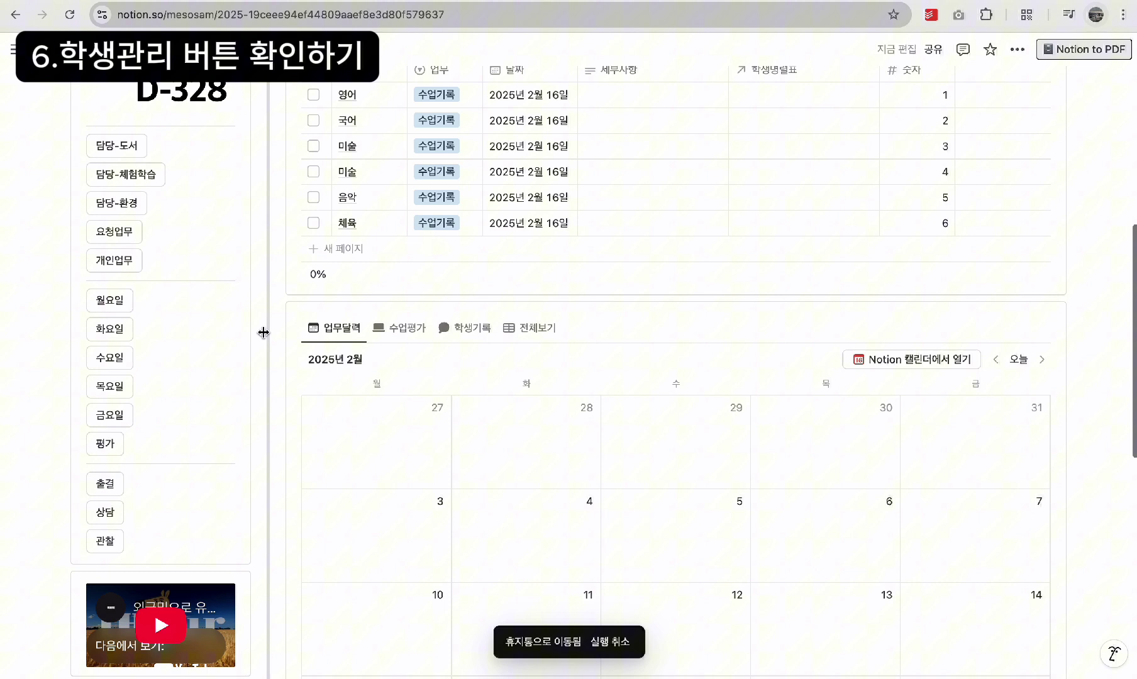
pyautogui.click(108, 488)
pyautogui.click(108, 515)
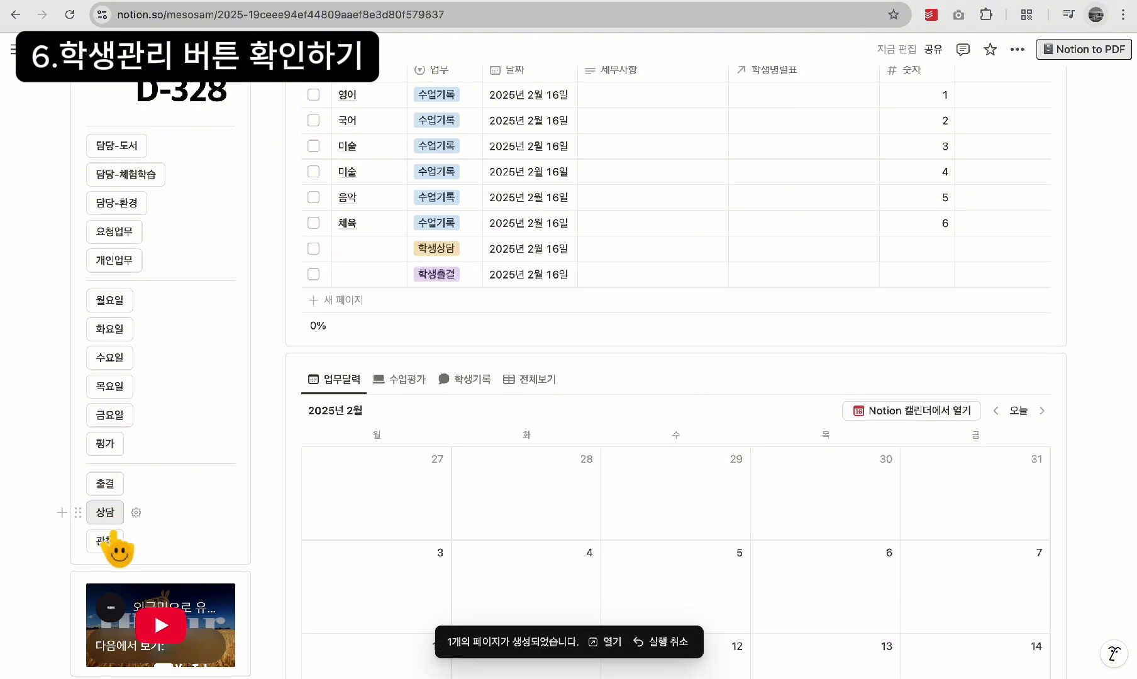
pyautogui.click(106, 542)
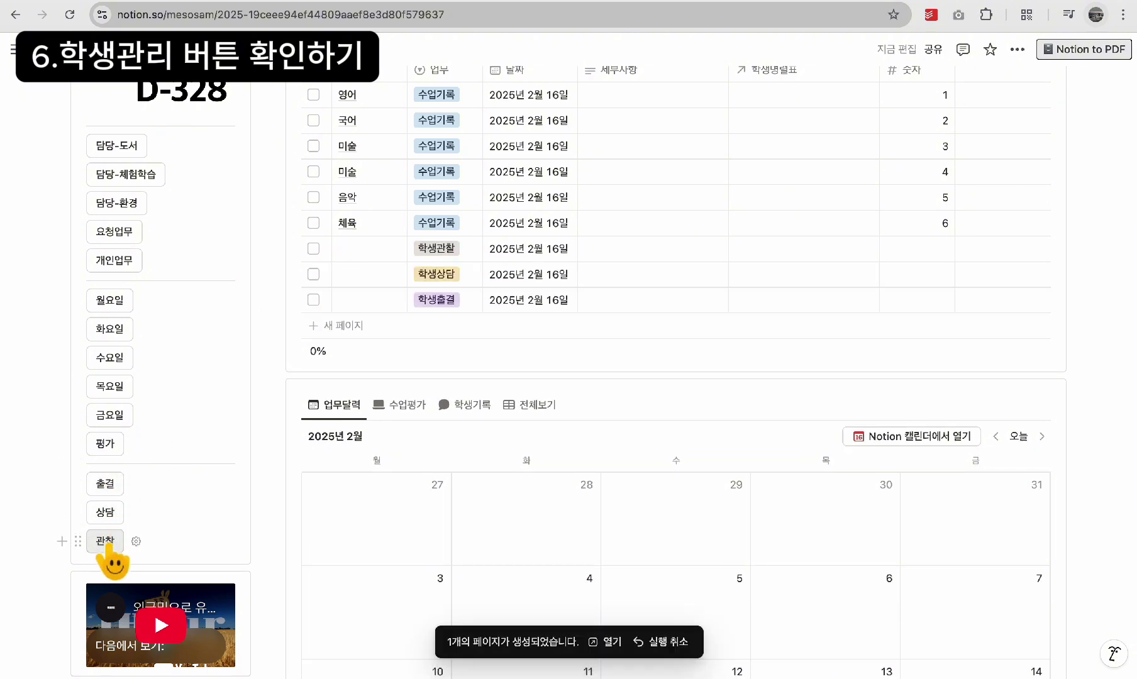
# Step: Examine the 기록 and 학생명렬표 fields of the new 학생관찰 entry without filling them in
pyautogui.click(369, 250)
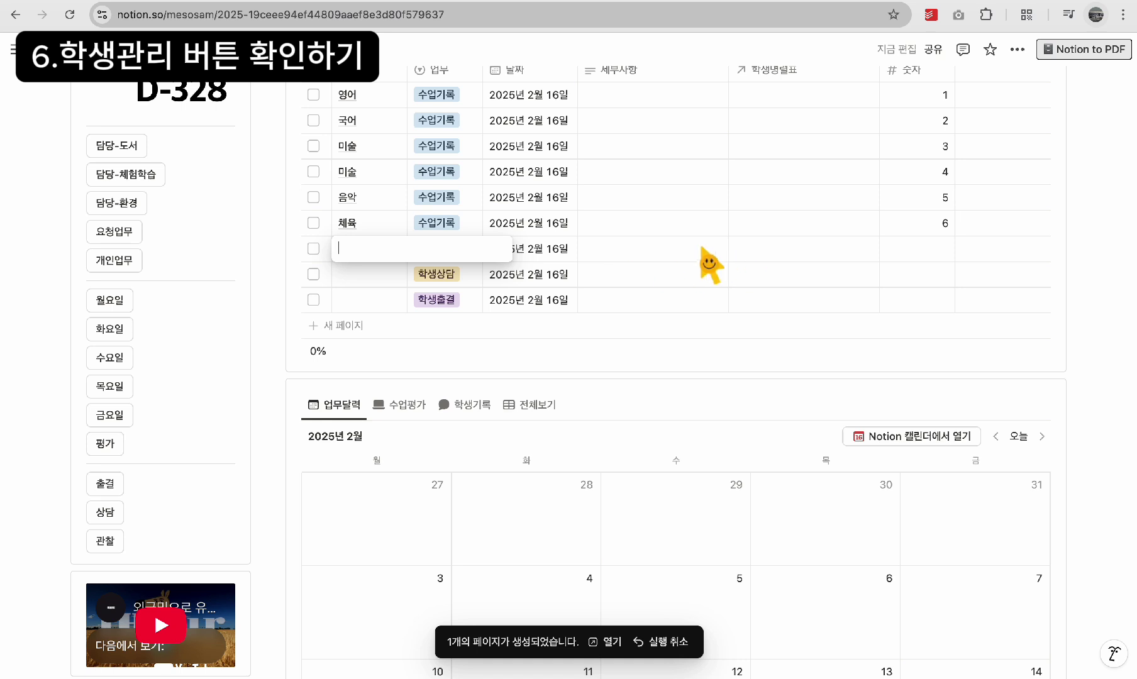
pyautogui.press('Escape')
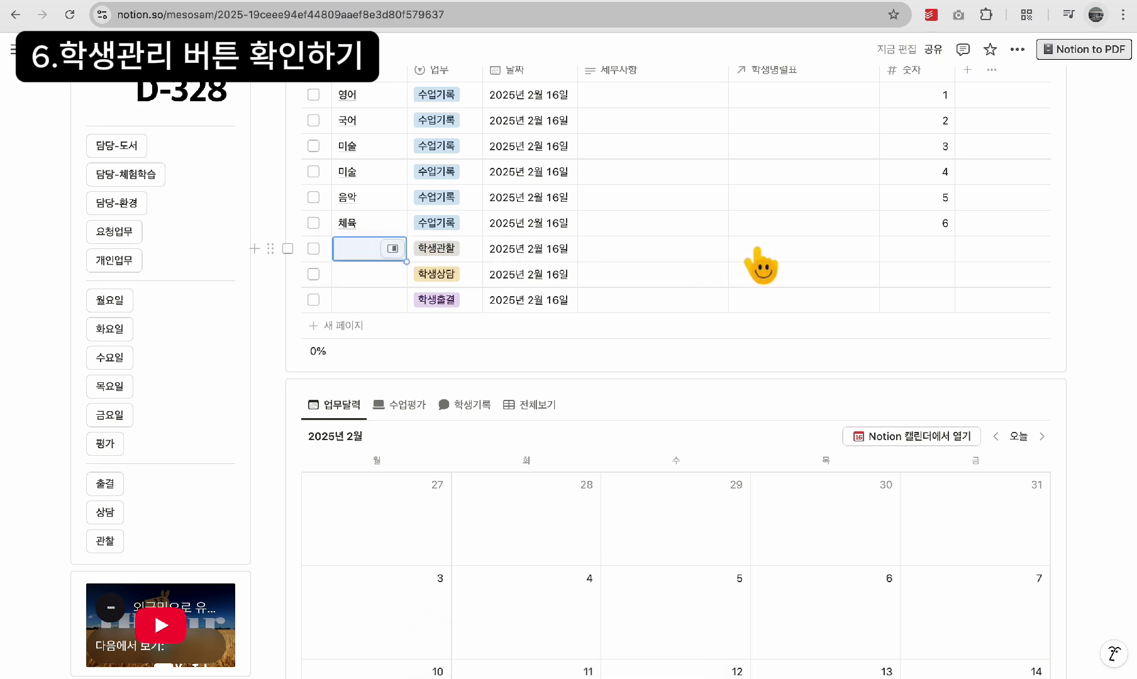
pyautogui.click(755, 249)
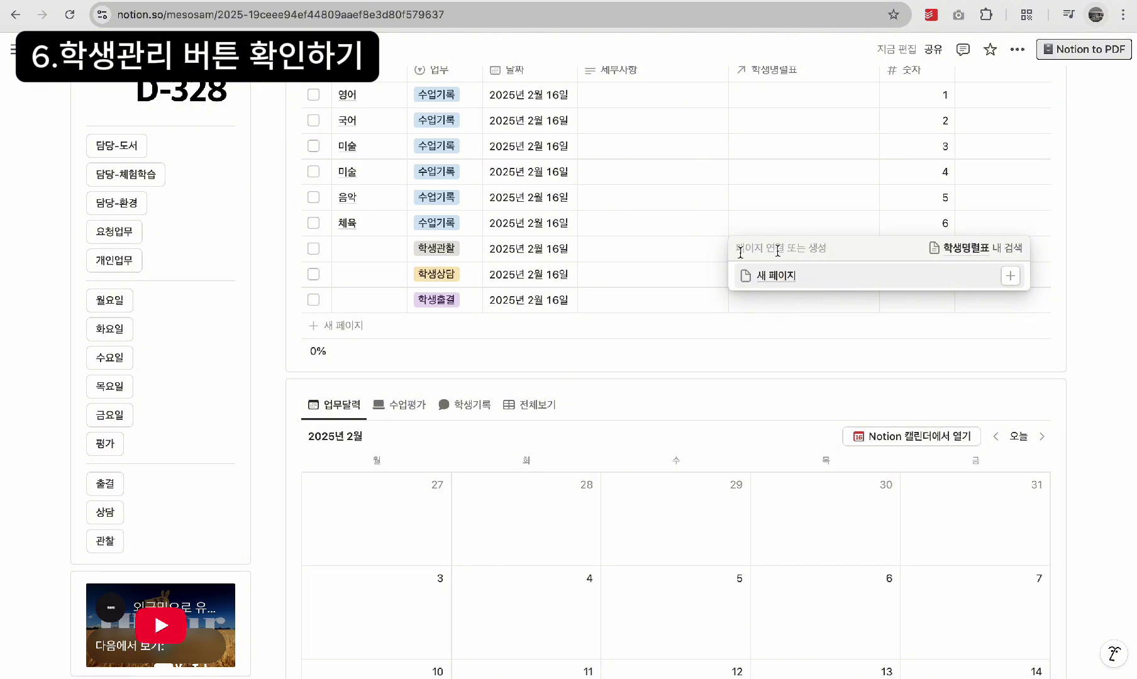
pyautogui.click(694, 279)
pyautogui.click(765, 250)
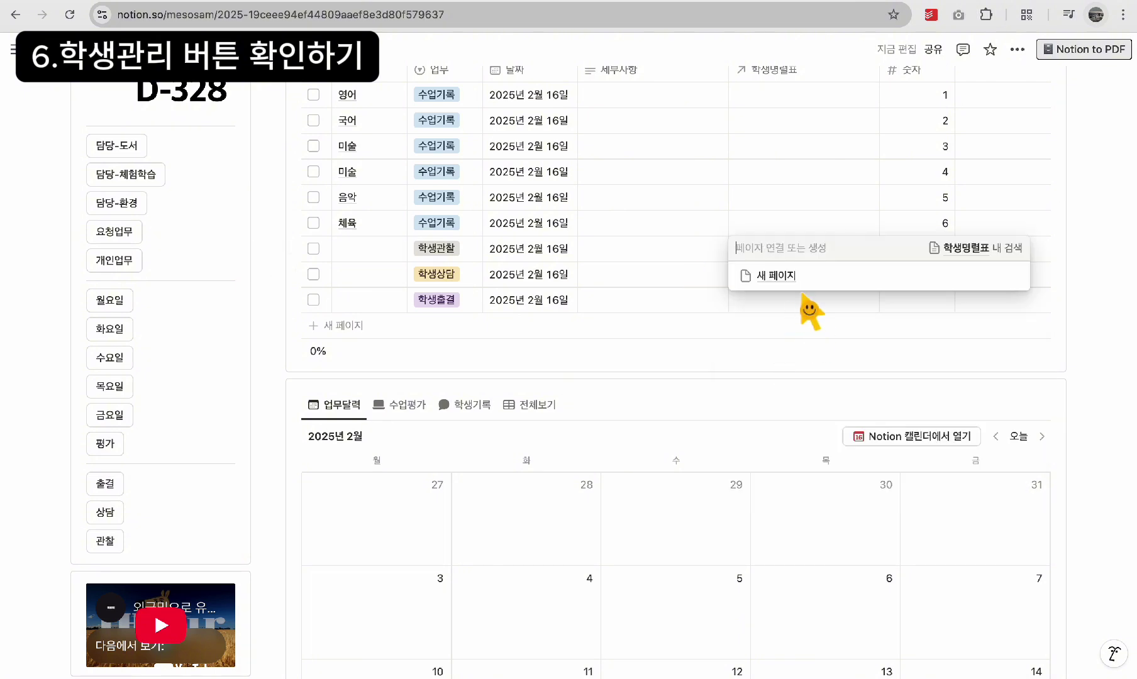
pyautogui.click(685, 275)
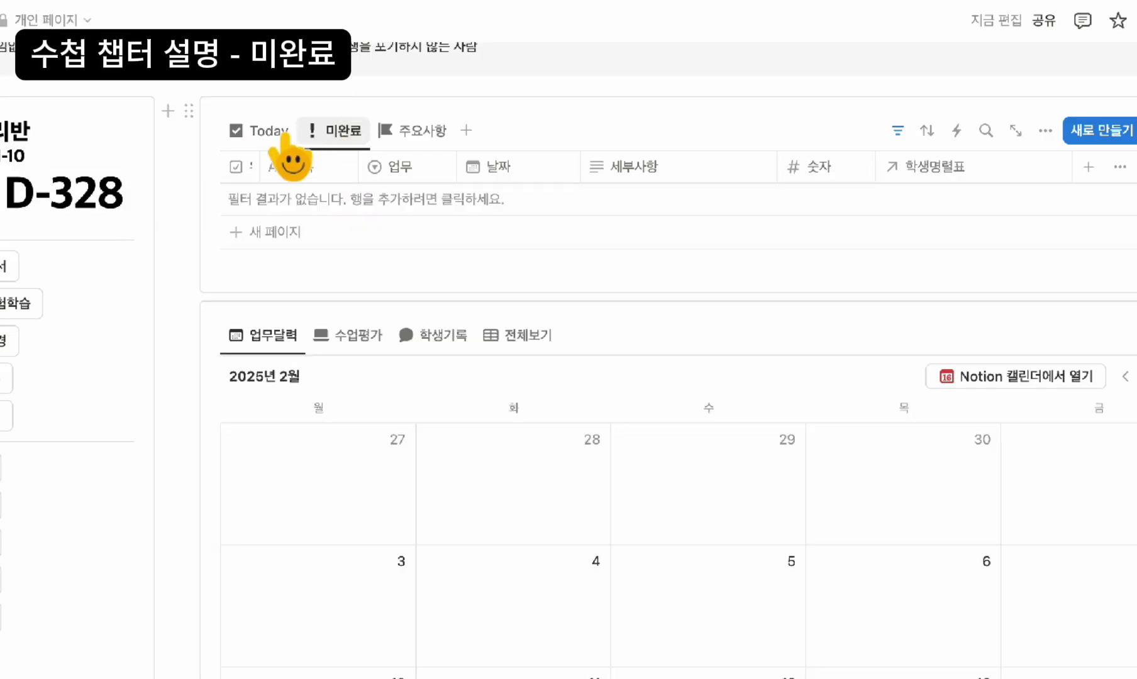
# Step: Compare the Today and 미완료 views of the task table and return to Today
pyautogui.click(271, 132)
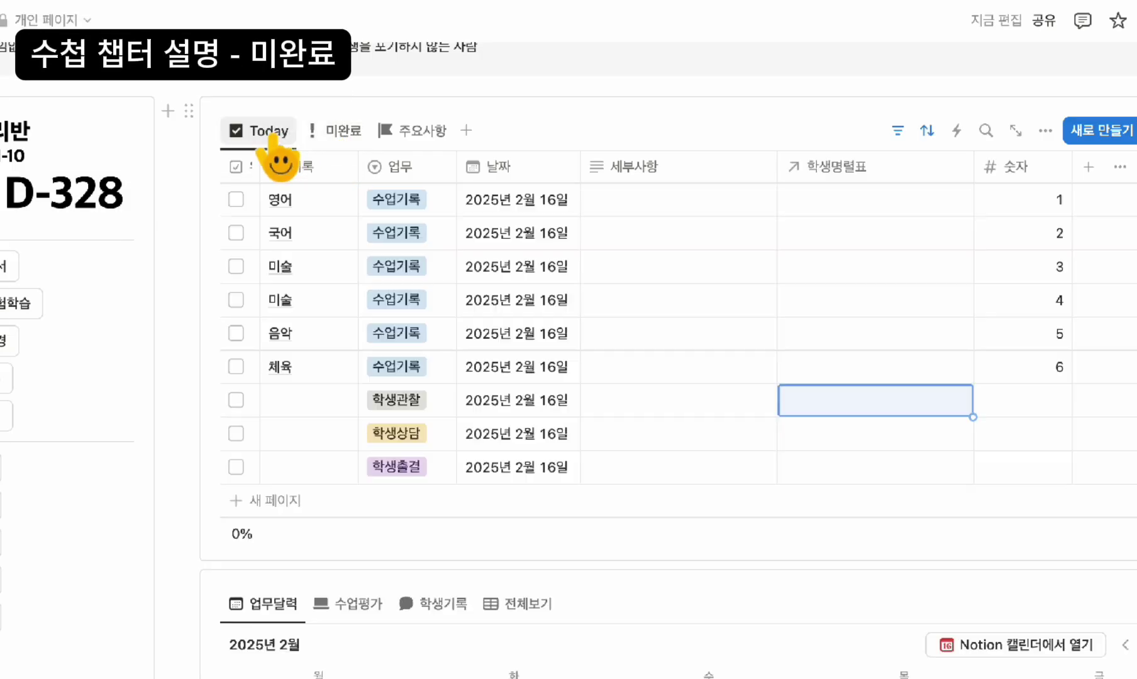
pyautogui.click(334, 131)
pyautogui.click(260, 135)
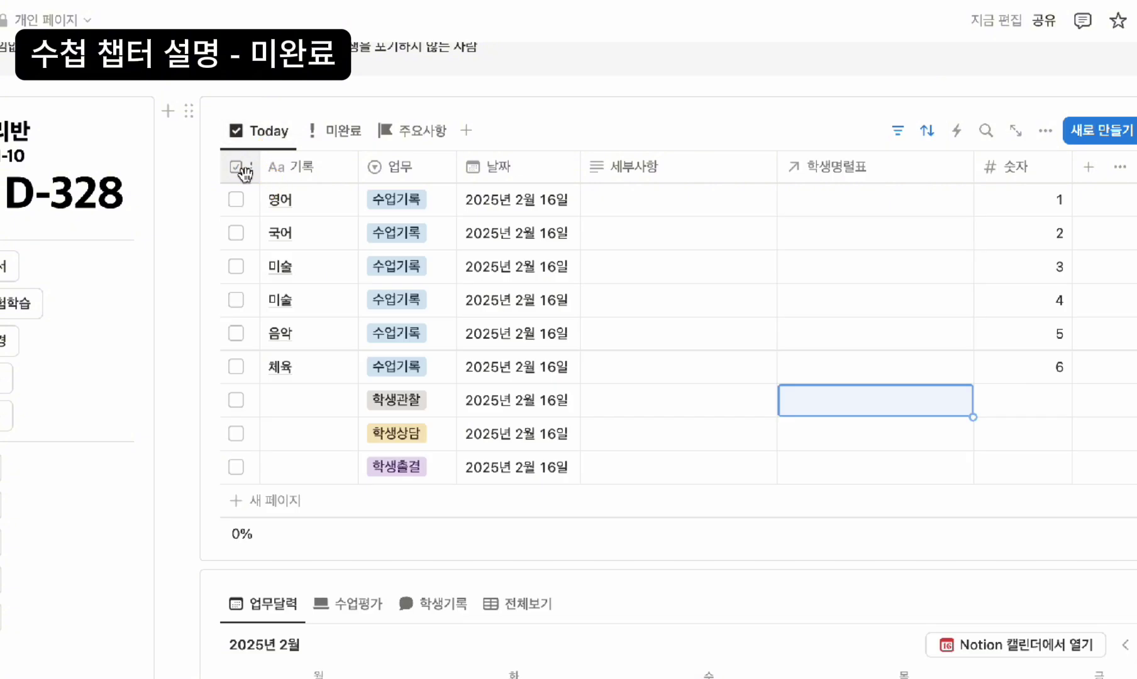
# Step: Mark all nine entries in the Today table as complete and open the 미완료 view
pyautogui.click(236, 200)
pyautogui.click(236, 233)
pyautogui.click(236, 266)
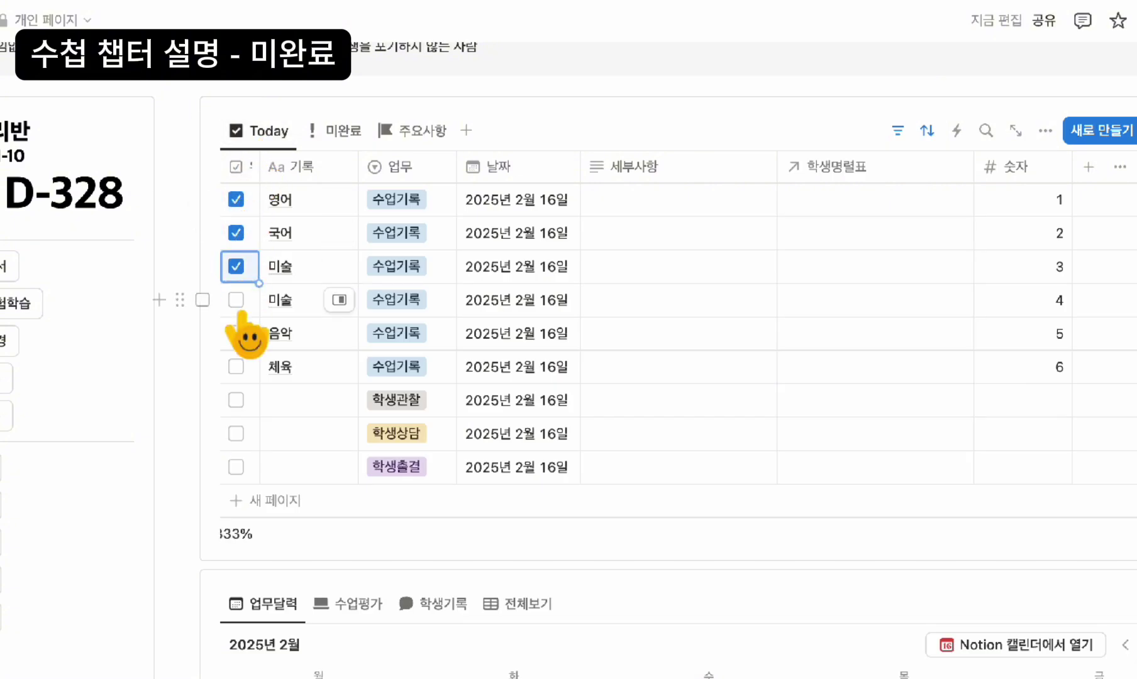
pyautogui.click(236, 300)
pyautogui.click(236, 333)
pyautogui.click(236, 367)
pyautogui.click(236, 400)
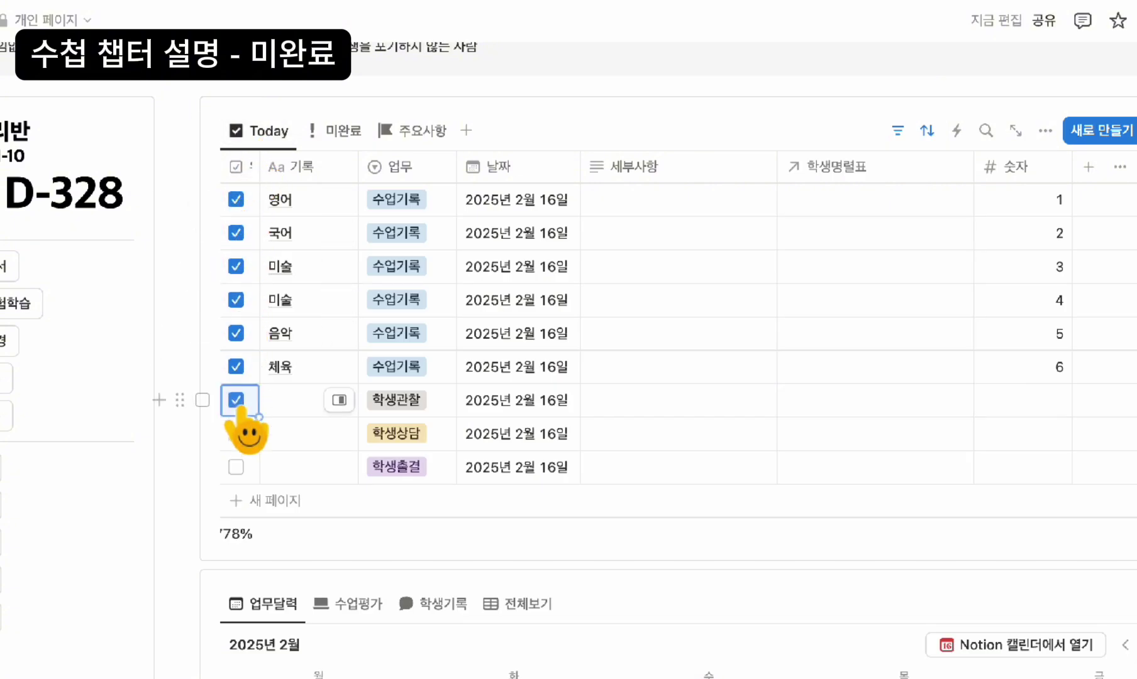
pyautogui.click(236, 433)
pyautogui.click(236, 467)
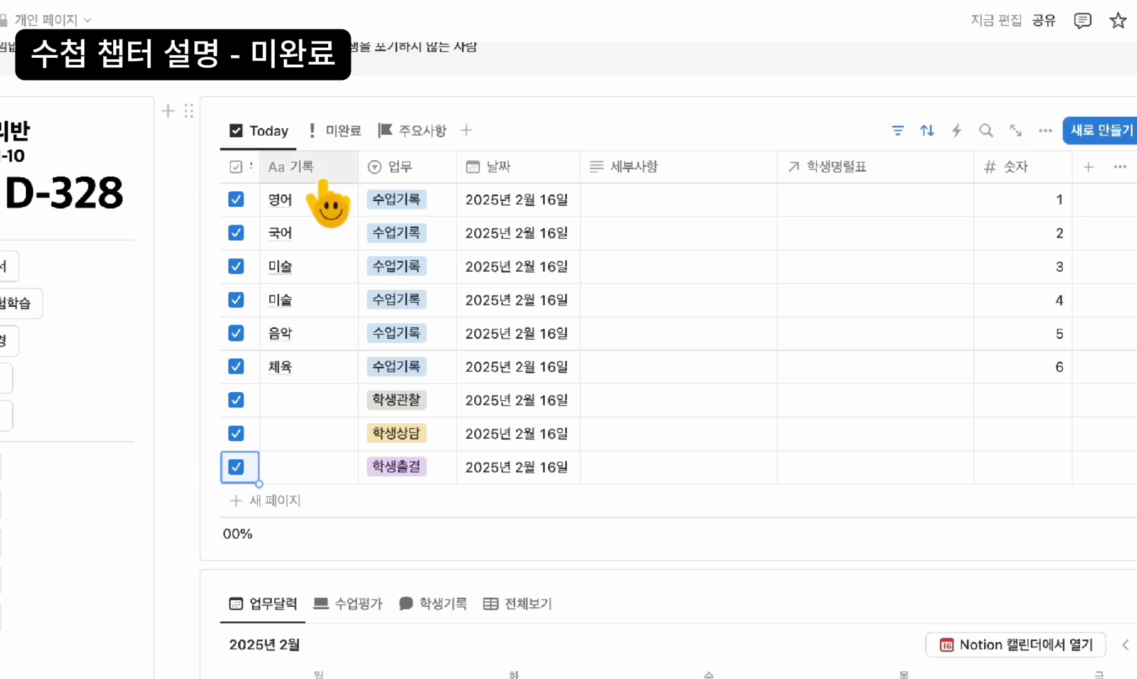
pyautogui.click(338, 132)
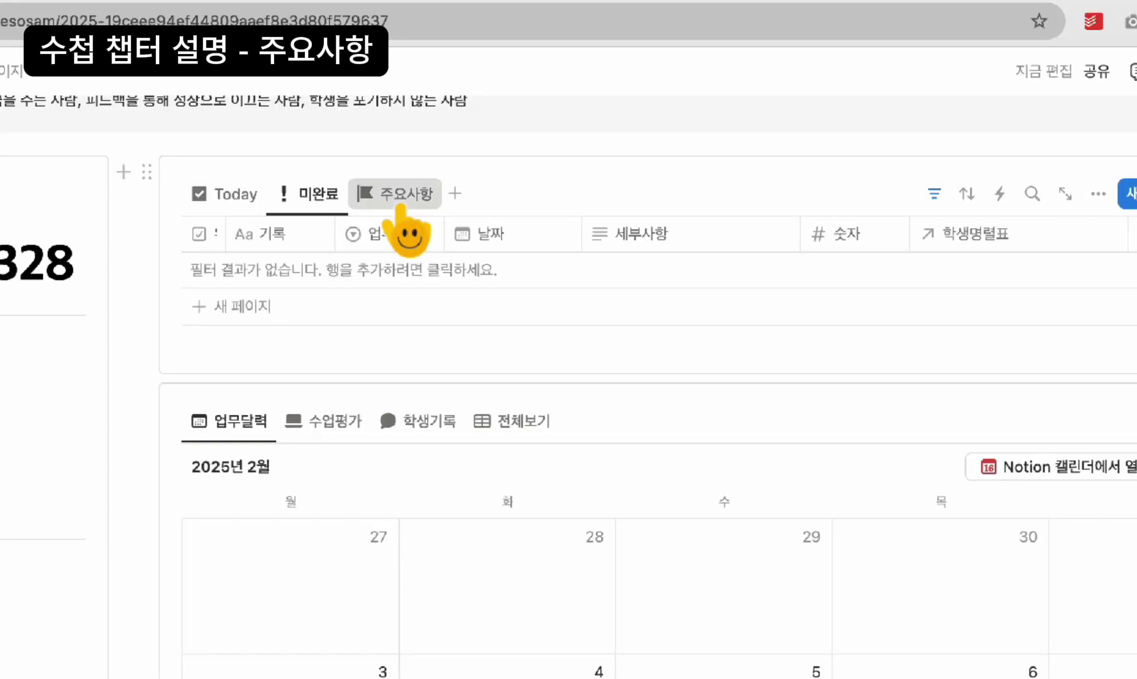
# Step: Open the 비밀번호 page from the 주요사항 view, look at its empty body area and close it
pyautogui.click(414, 131)
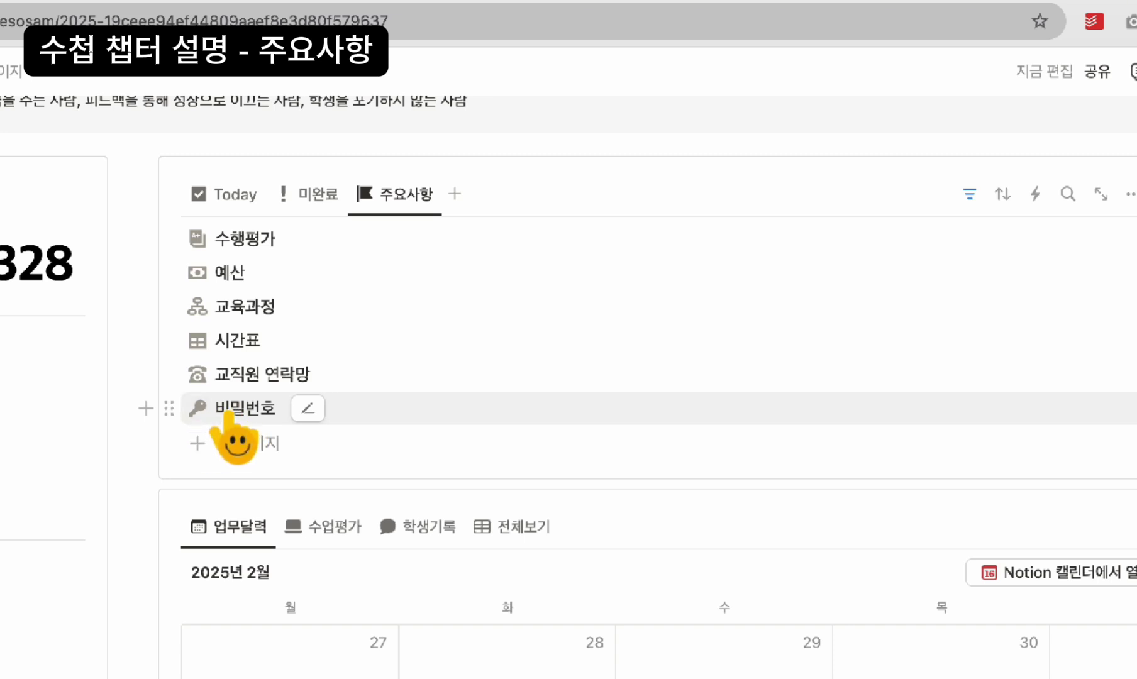
pyautogui.click(225, 410)
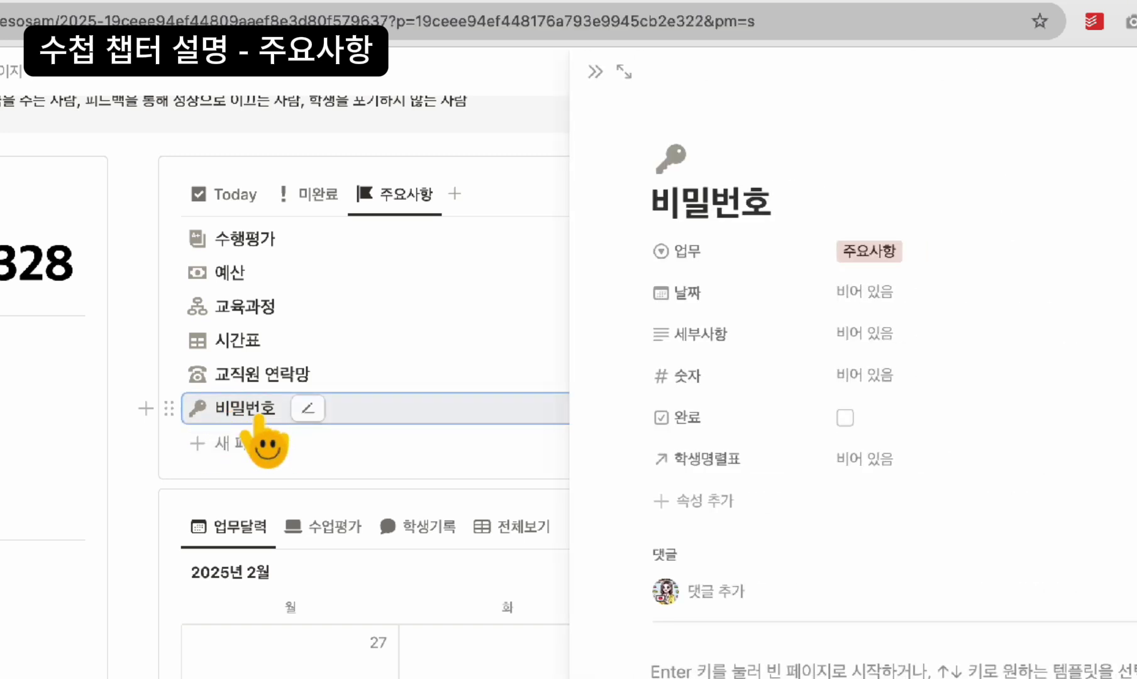
pyautogui.click(663, 674)
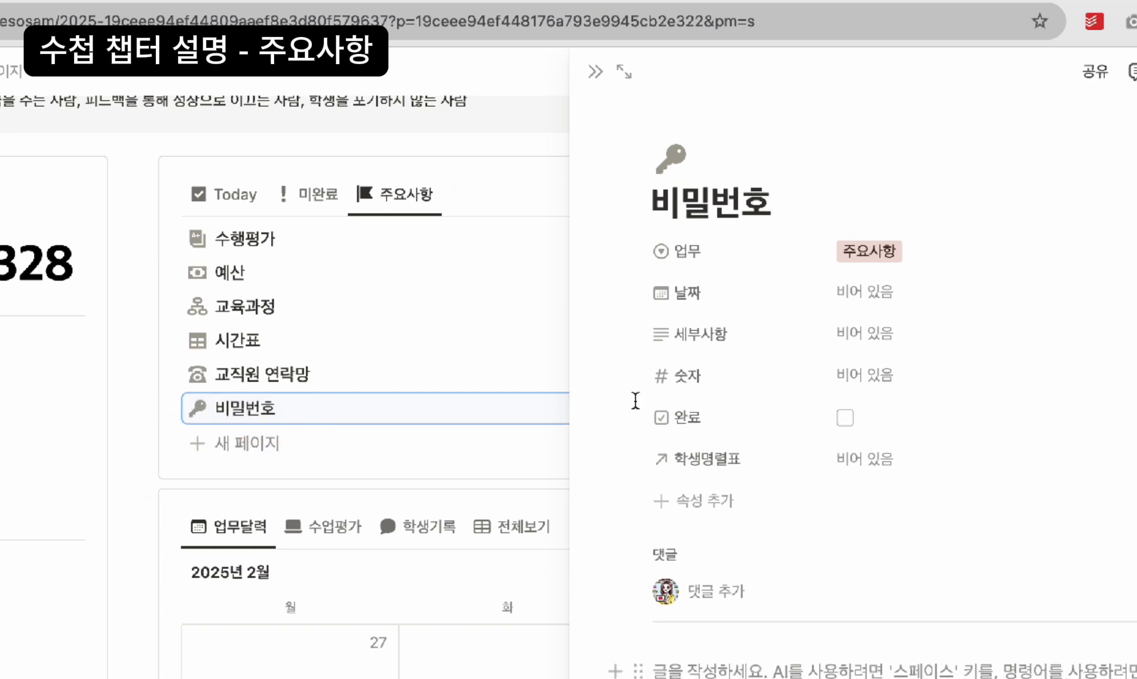
pyautogui.click(252, 308)
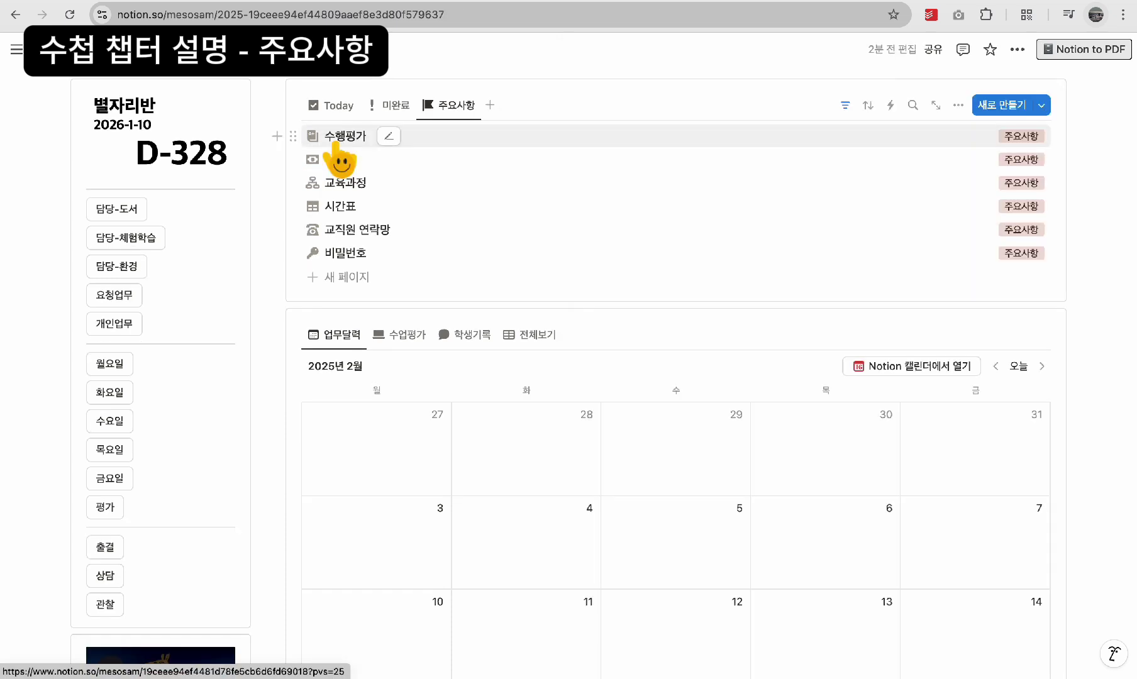
# Step: Examine the 예산 and 수행평가 pages from the 주요사항 list, then close the page and return to the Today view
pyautogui.click(336, 144)
pyautogui.click(337, 162)
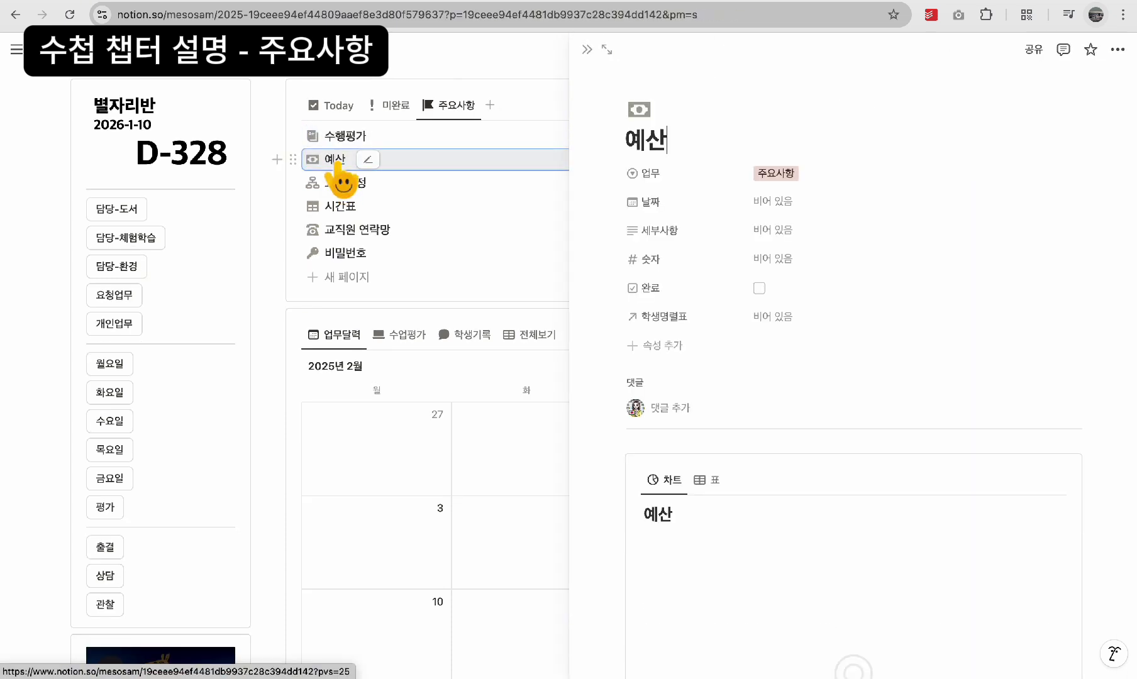
pyautogui.click(336, 139)
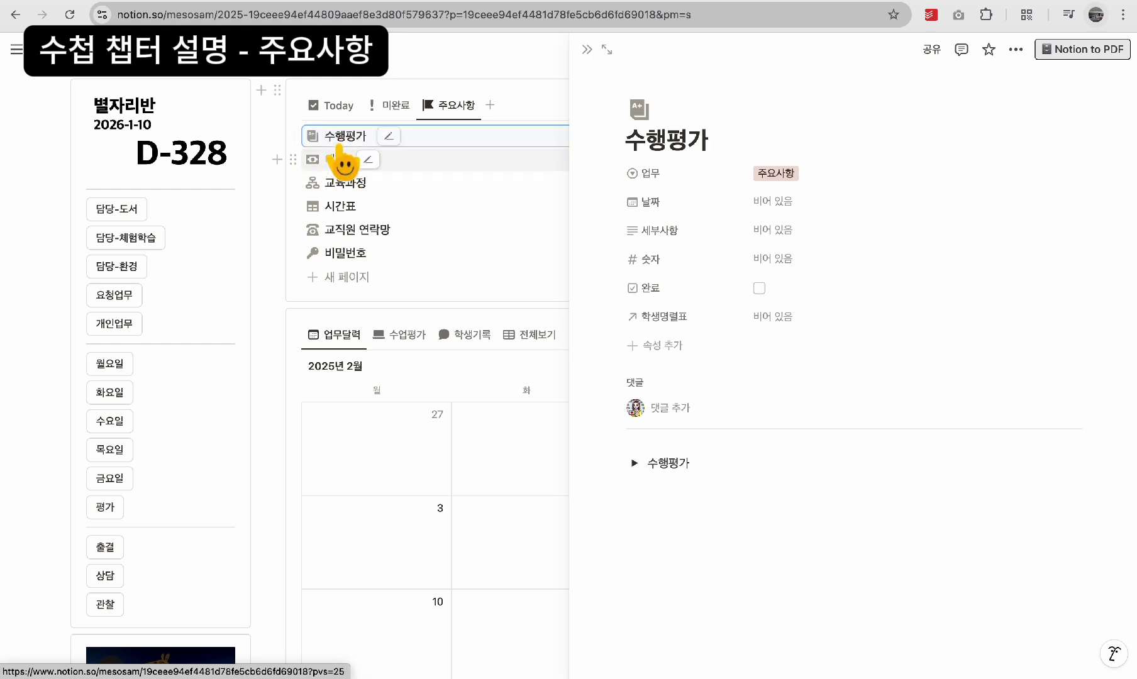
pyautogui.click(331, 110)
pyautogui.click(586, 50)
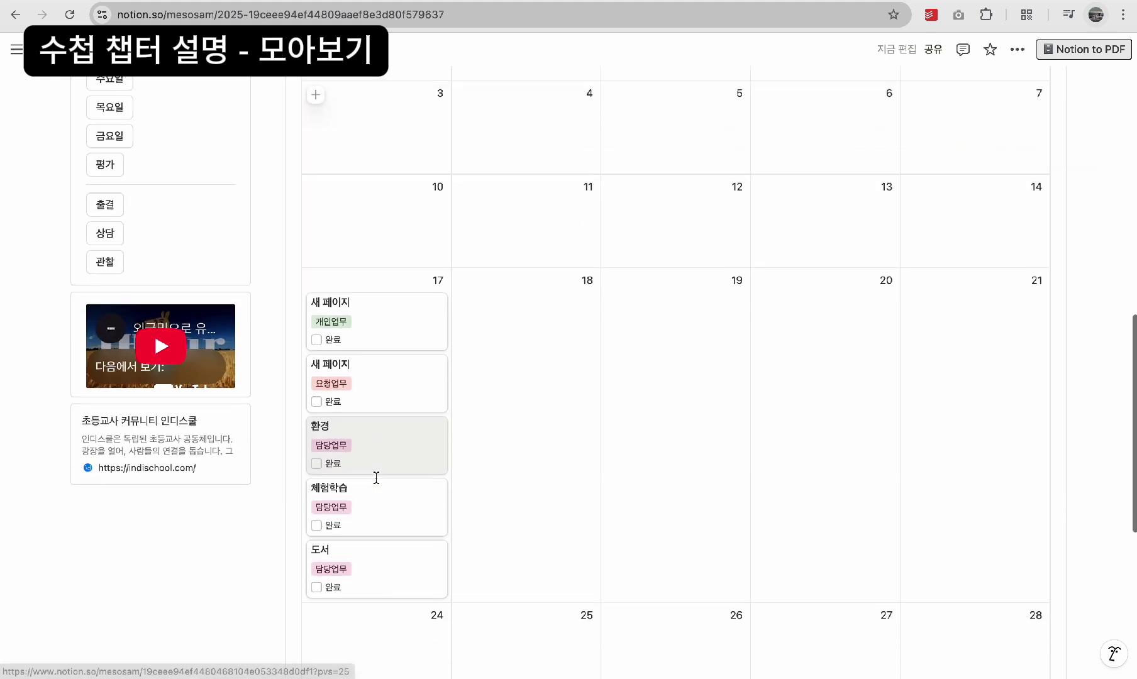
# Step: Examine the duty entries under February 17 in the 업무달력 calendar
pyautogui.scroll(-1, 381, 537)
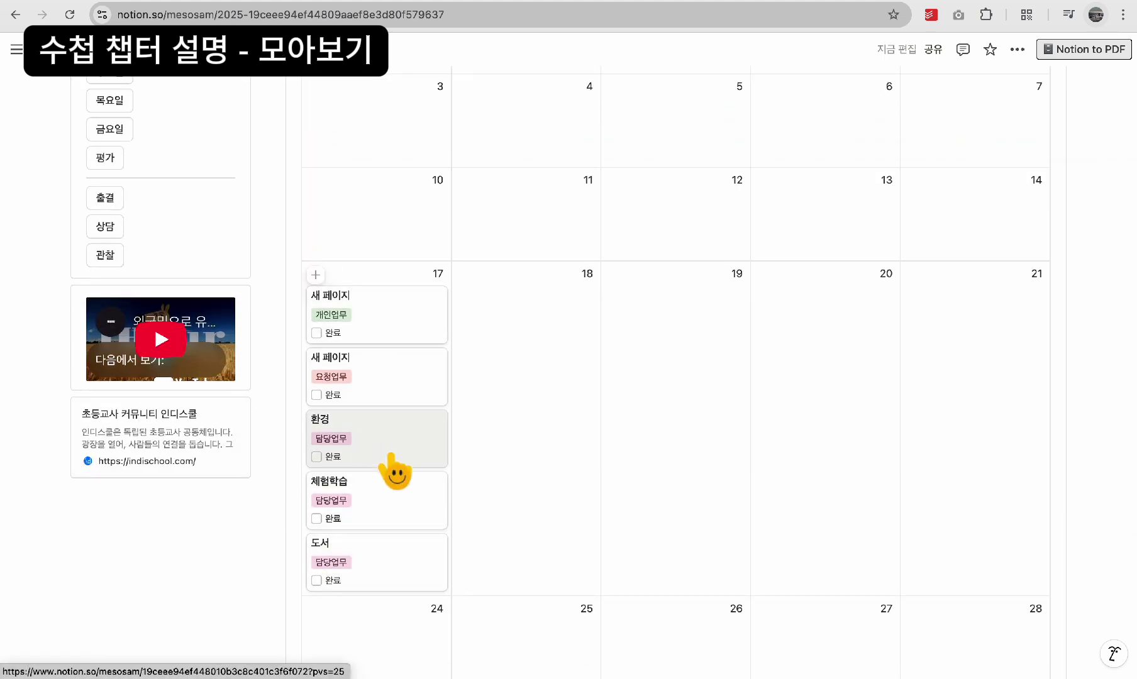
pyautogui.scroll(5, 395, 470)
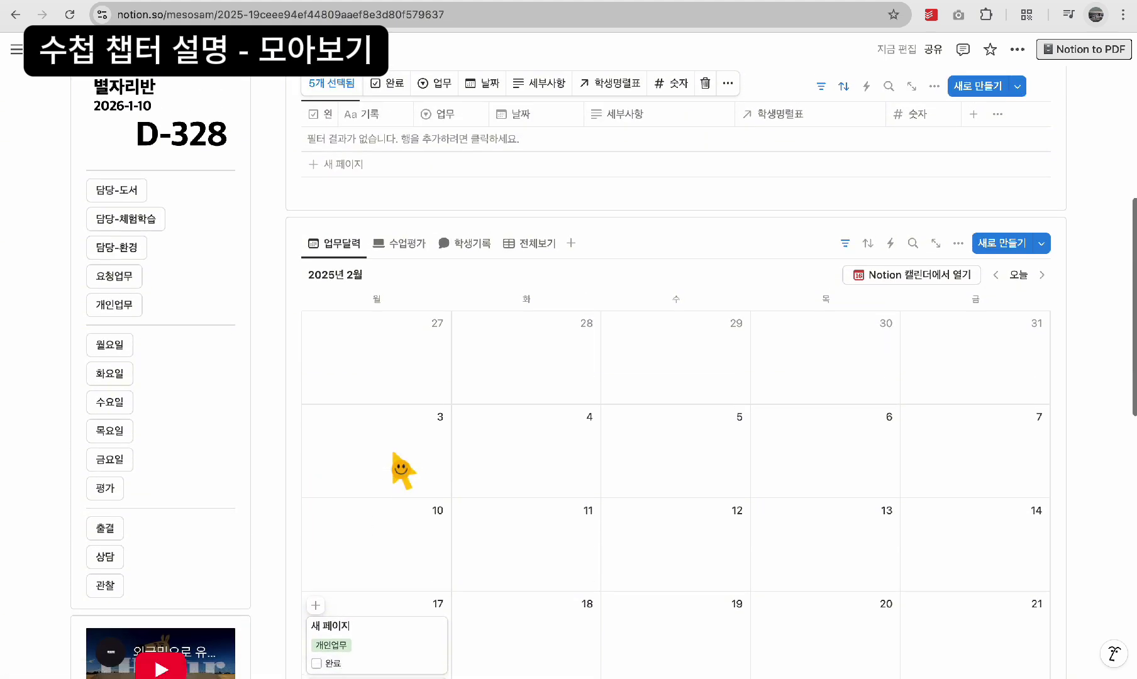
pyautogui.scroll(-5, 396, 469)
pyautogui.scroll(5, 391, 451)
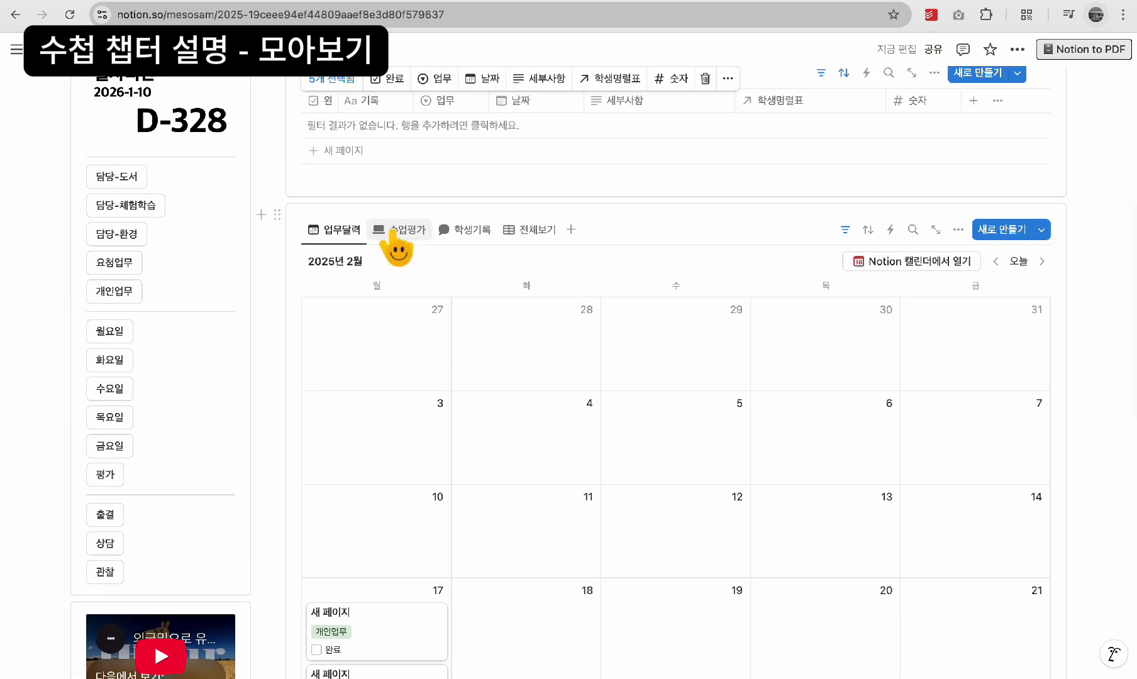
# Step: Review the lesson records in the 수업평가 view and open the 학생기록 calendar
pyautogui.click(396, 230)
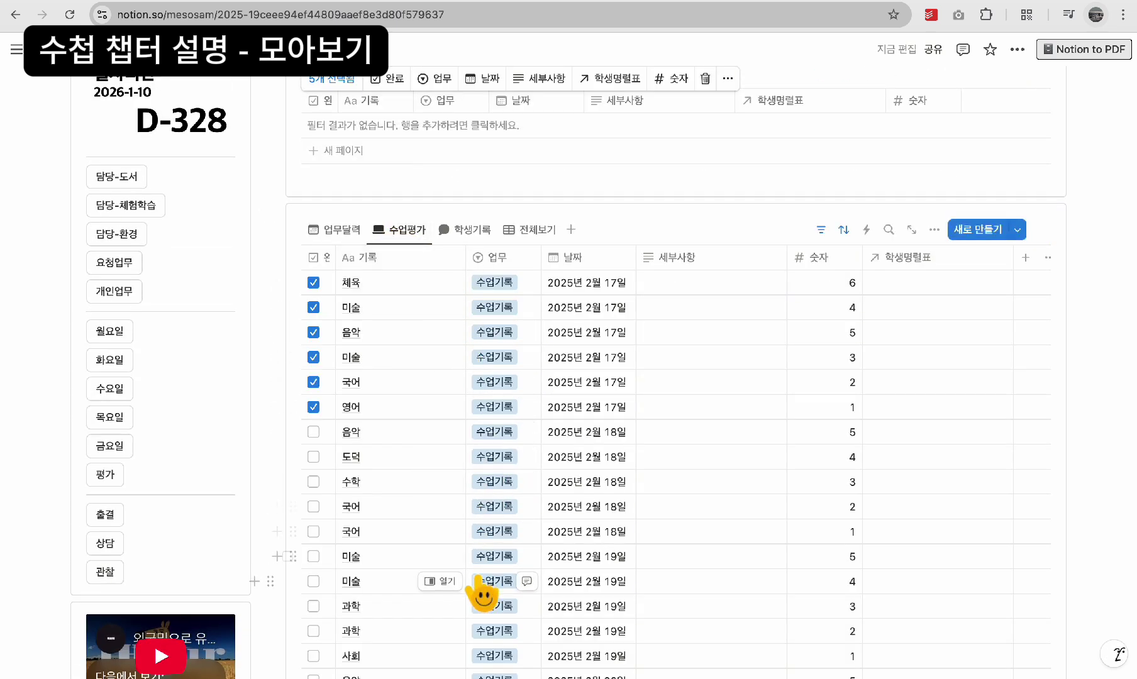
pyautogui.scroll(-4, 481, 594)
pyautogui.scroll(5, 480, 585)
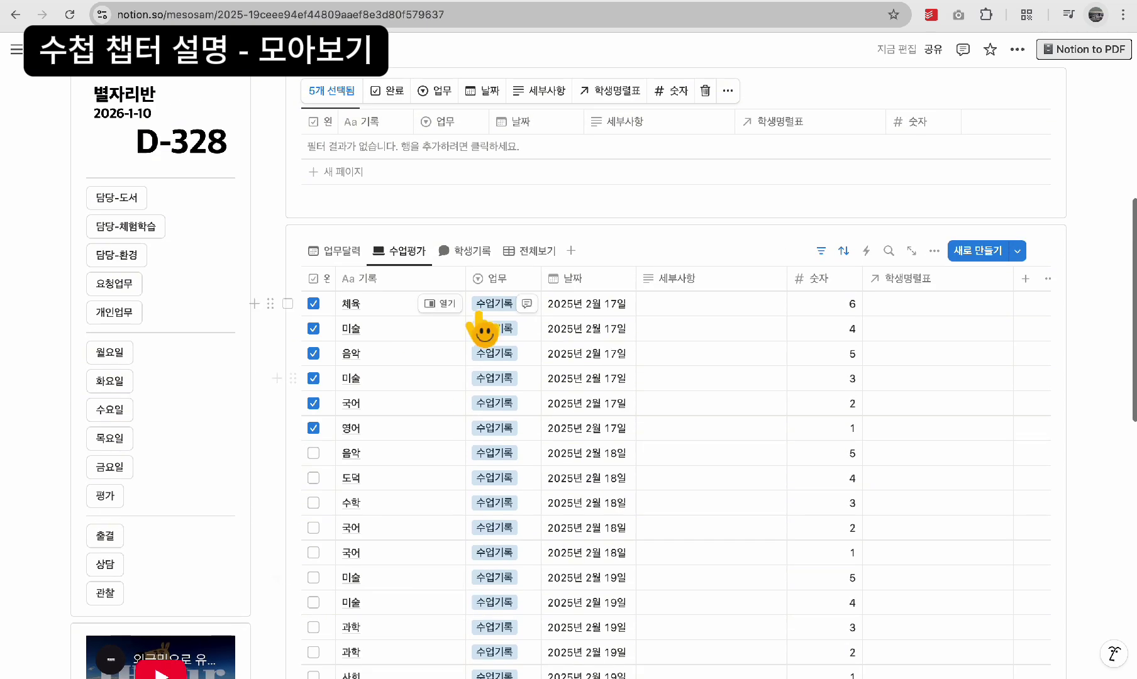
pyautogui.click(470, 252)
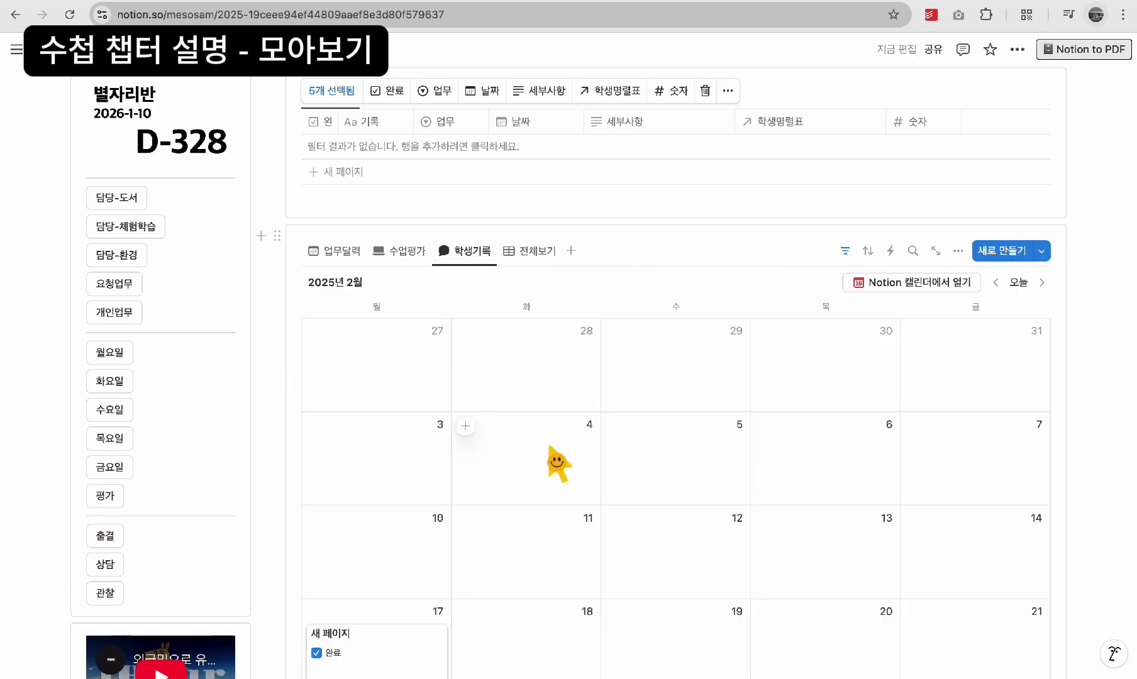
# Step: Examine the student record entries under February 17 in the 학생기록 calendar
pyautogui.scroll(-3, 556, 531)
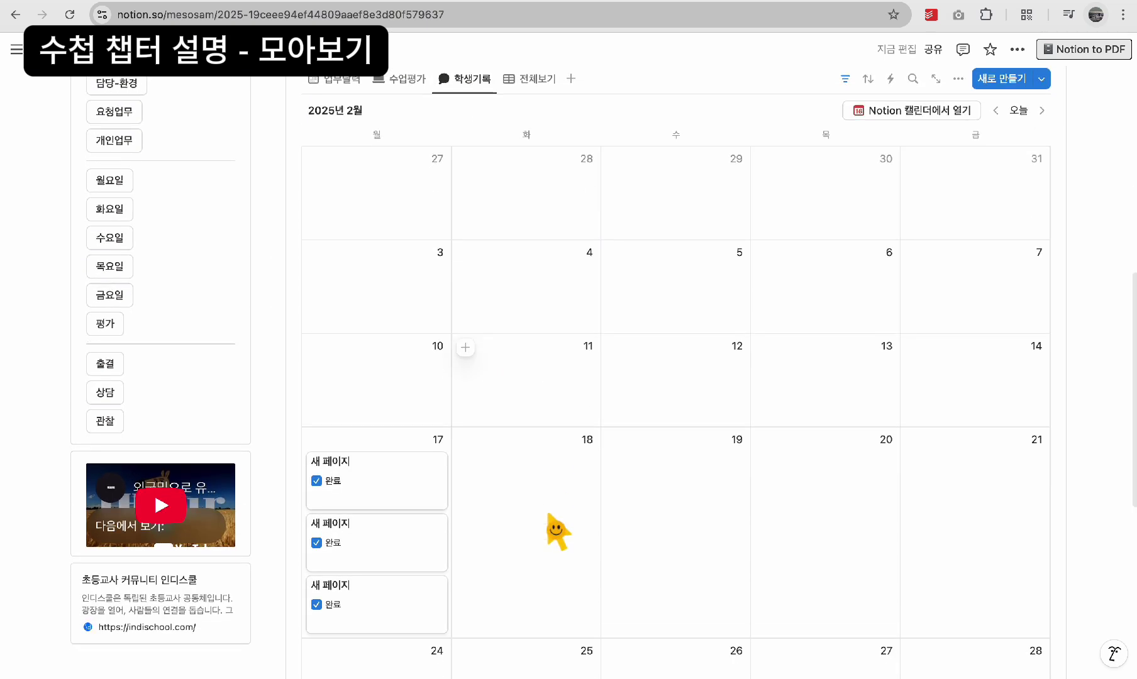
pyautogui.scroll(1, 551, 519)
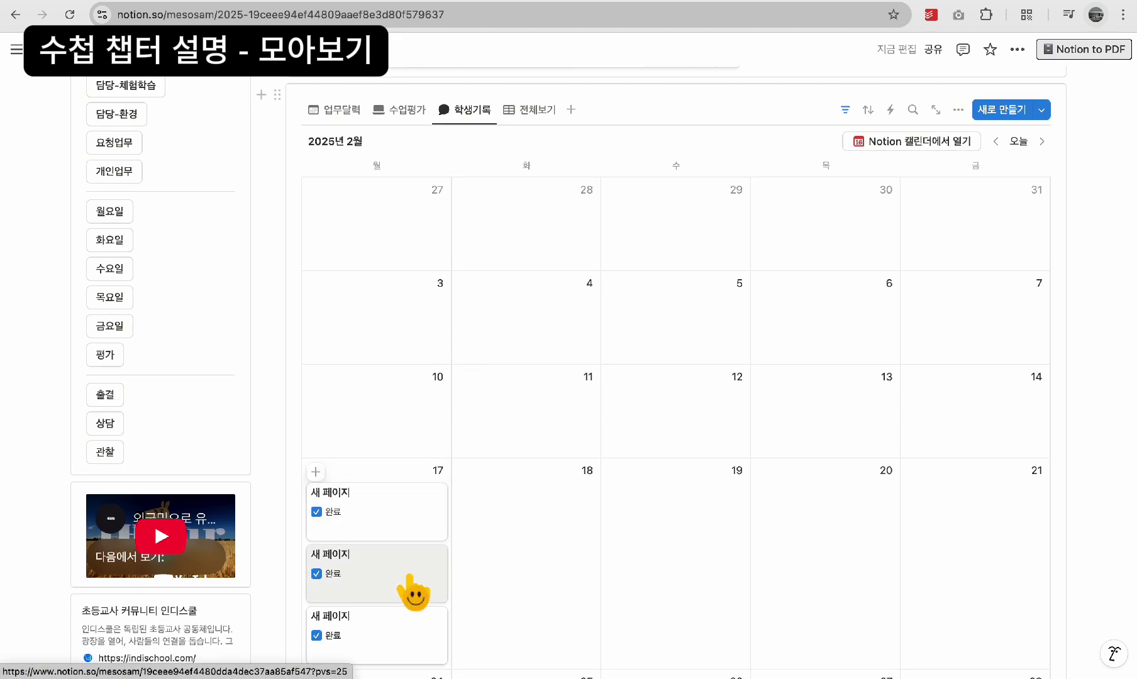
pyautogui.scroll(2, 510, 415)
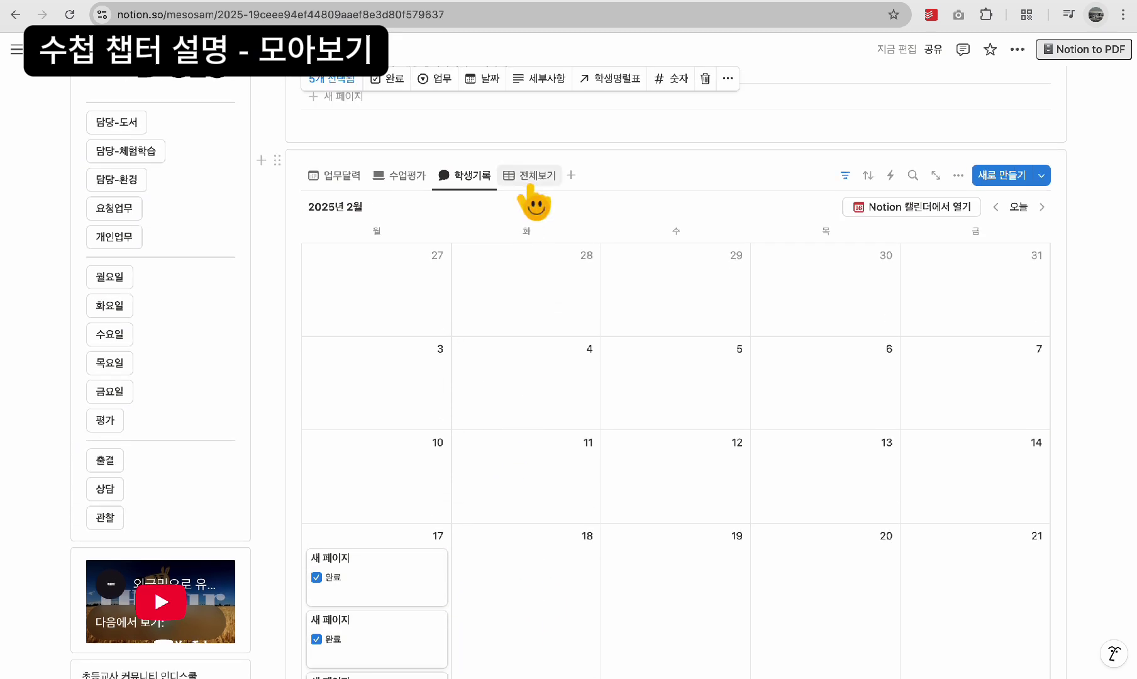
pyautogui.scroll(2, 533, 198)
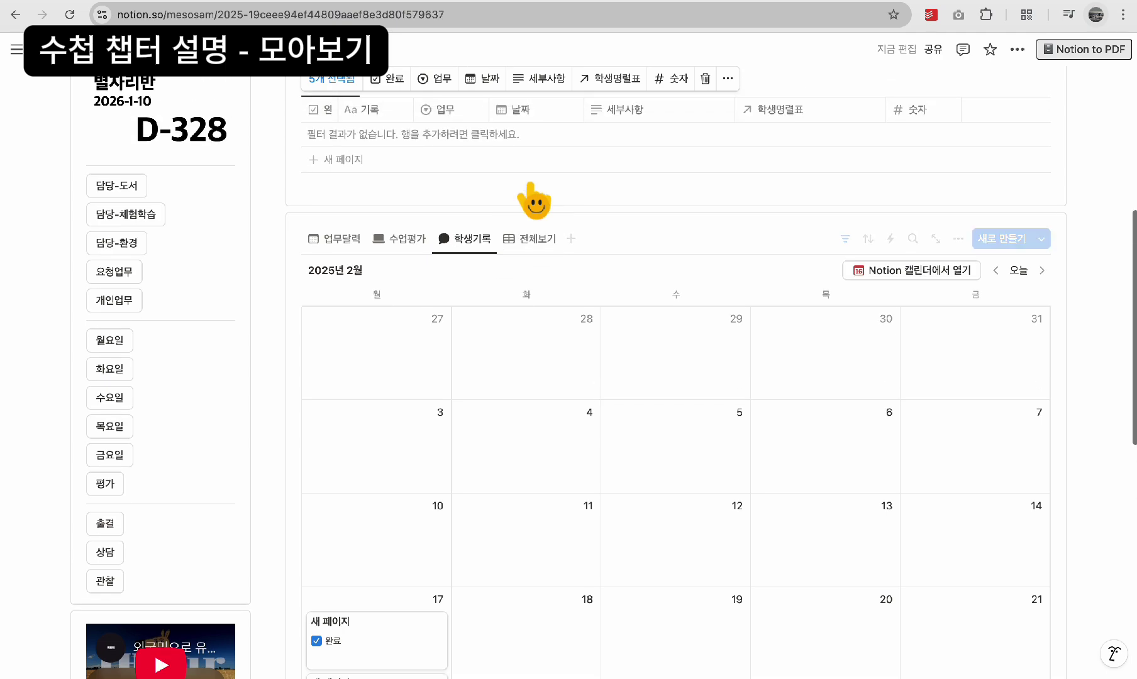
# Step: Open the 전체보기 table and review all the 교무수첩 records collected in it
pyautogui.click(533, 242)
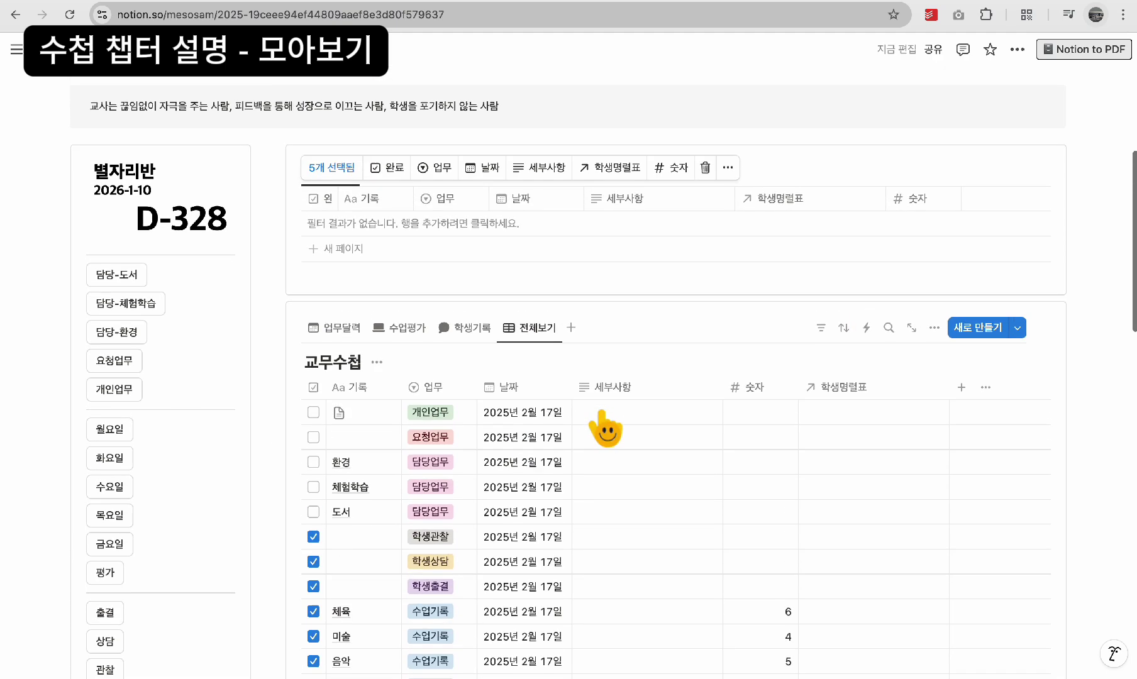
pyautogui.scroll(-3, 603, 390)
pyautogui.scroll(3, 604, 430)
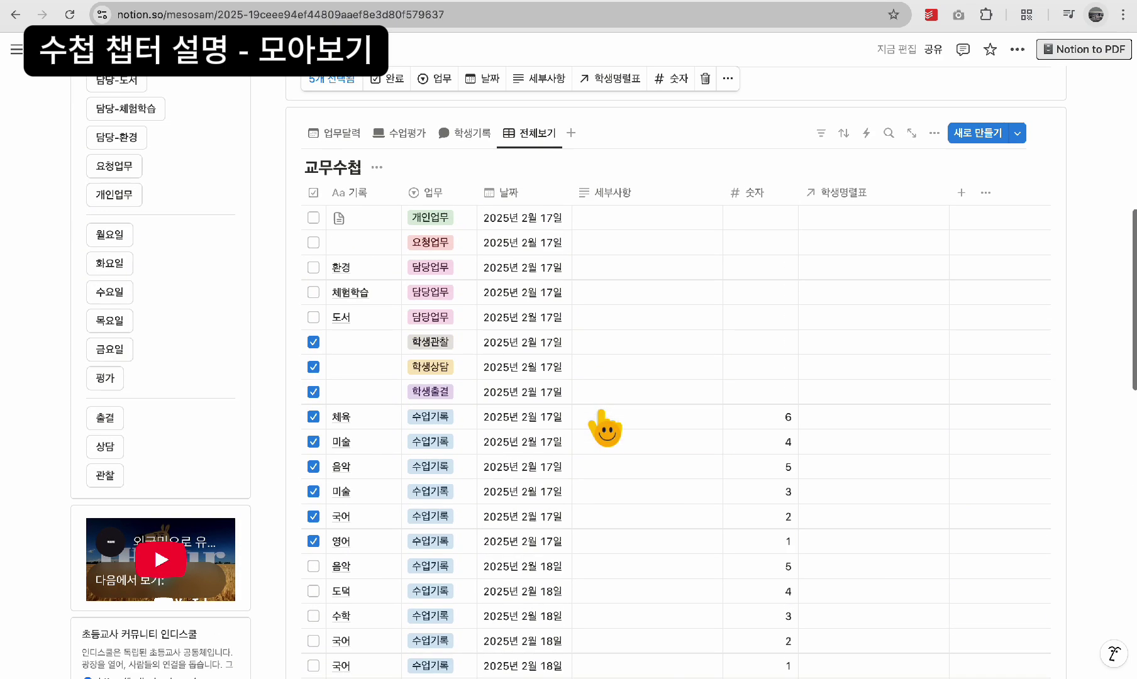
pyautogui.scroll(1, 604, 429)
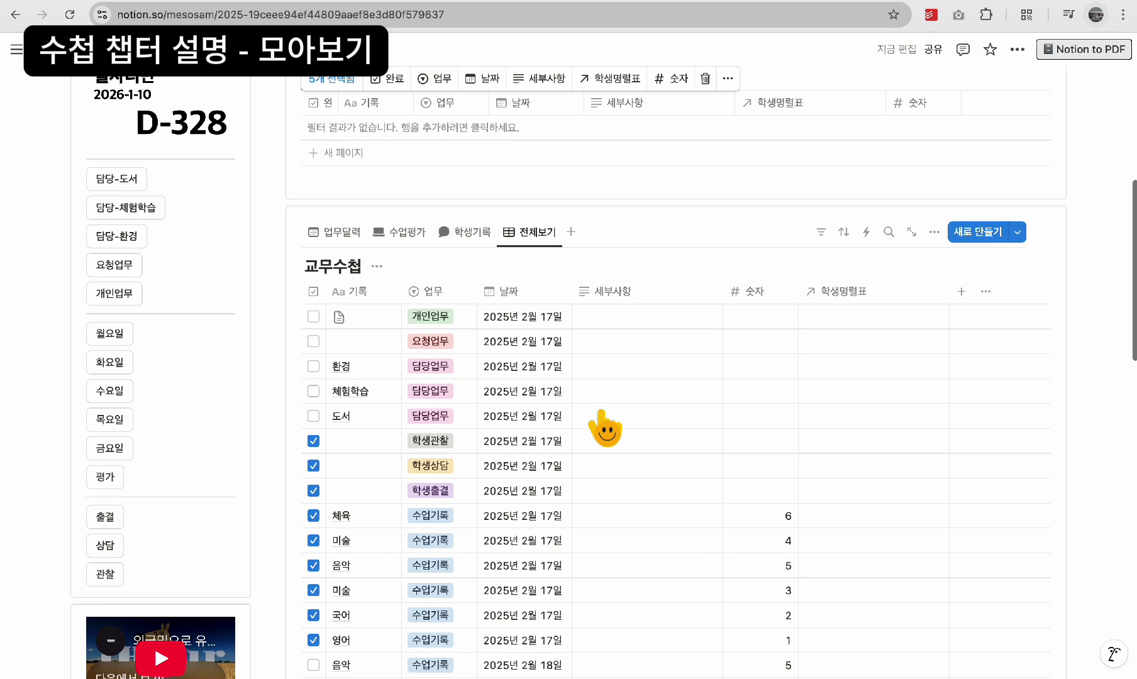
# Step: Filter the 전체보기 table by the 업무 property so that only 담당업무 records are included
pyautogui.click(830, 232)
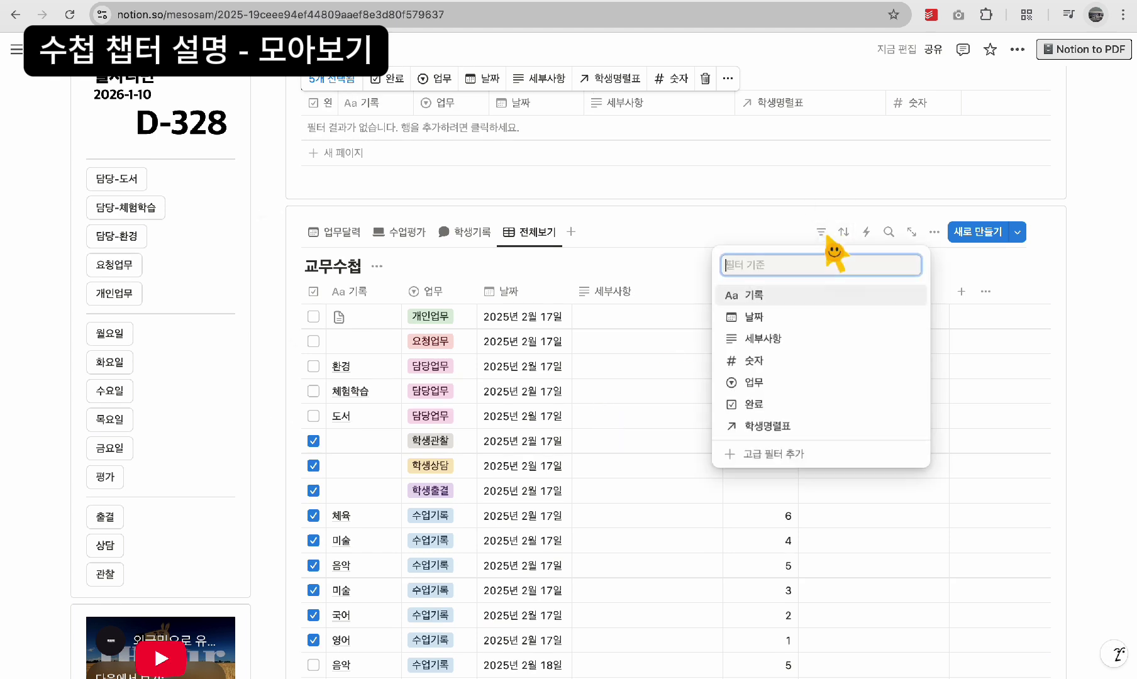
pyautogui.click(754, 383)
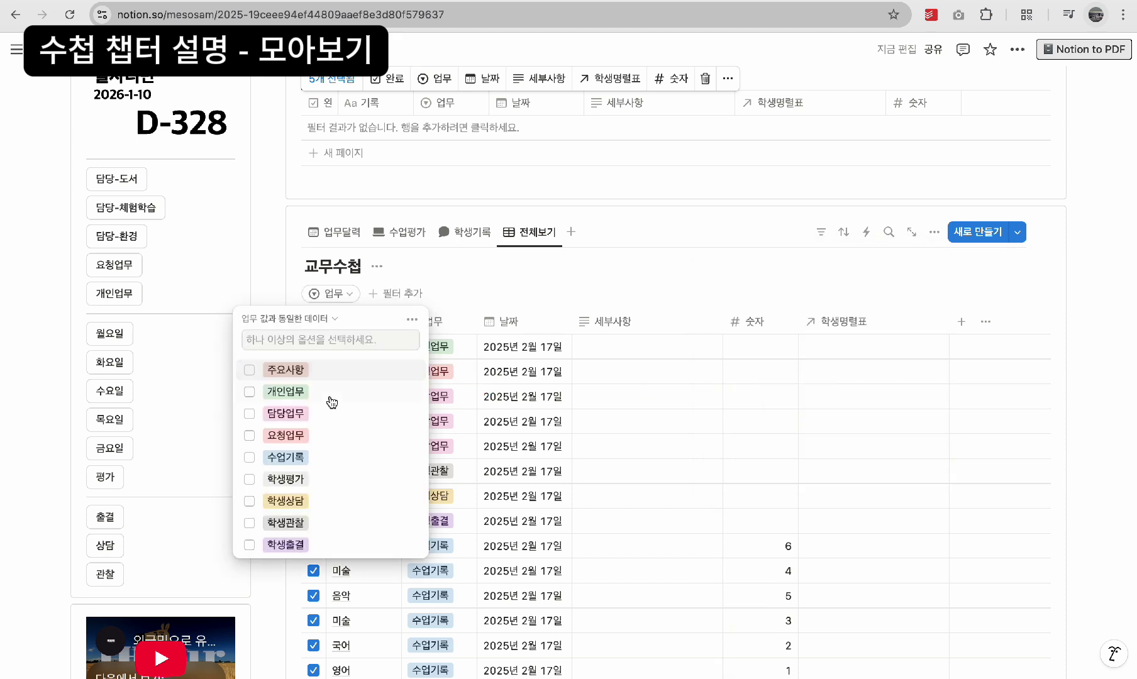
pyautogui.click(249, 415)
pyautogui.click(437, 393)
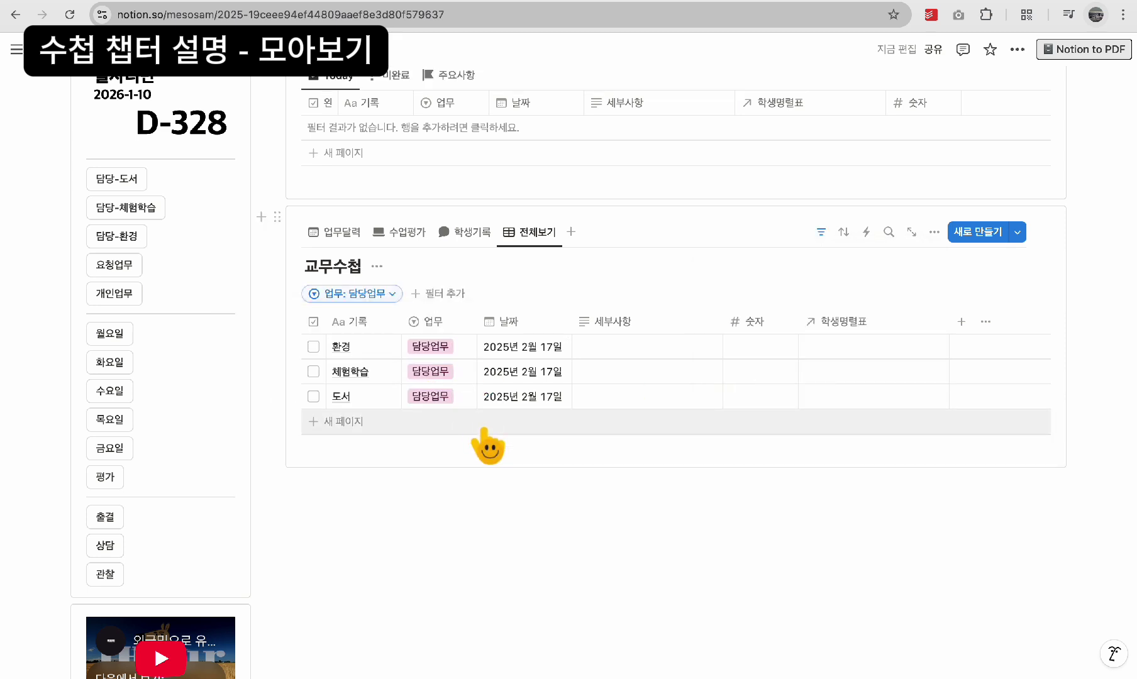
# Step: Hide and show the 전체보기 table's filter settings, and clear the 담당업무 selection from the 업무 filter
pyautogui.click(821, 233)
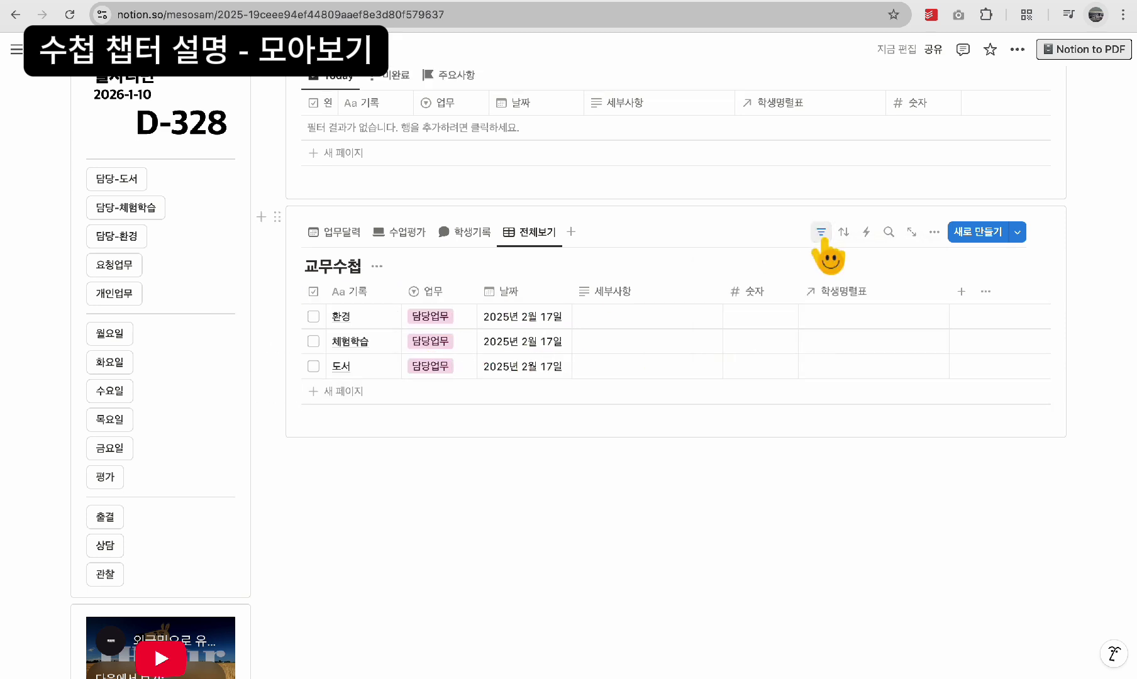
pyautogui.click(821, 232)
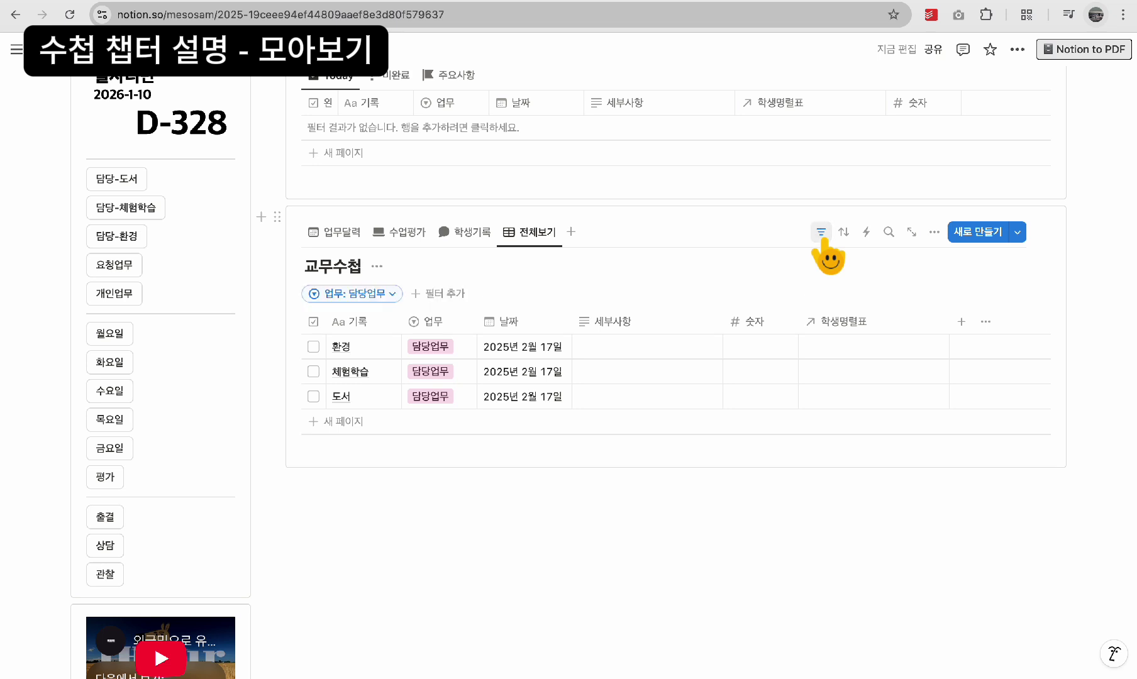
pyautogui.scroll(2, 728, 256)
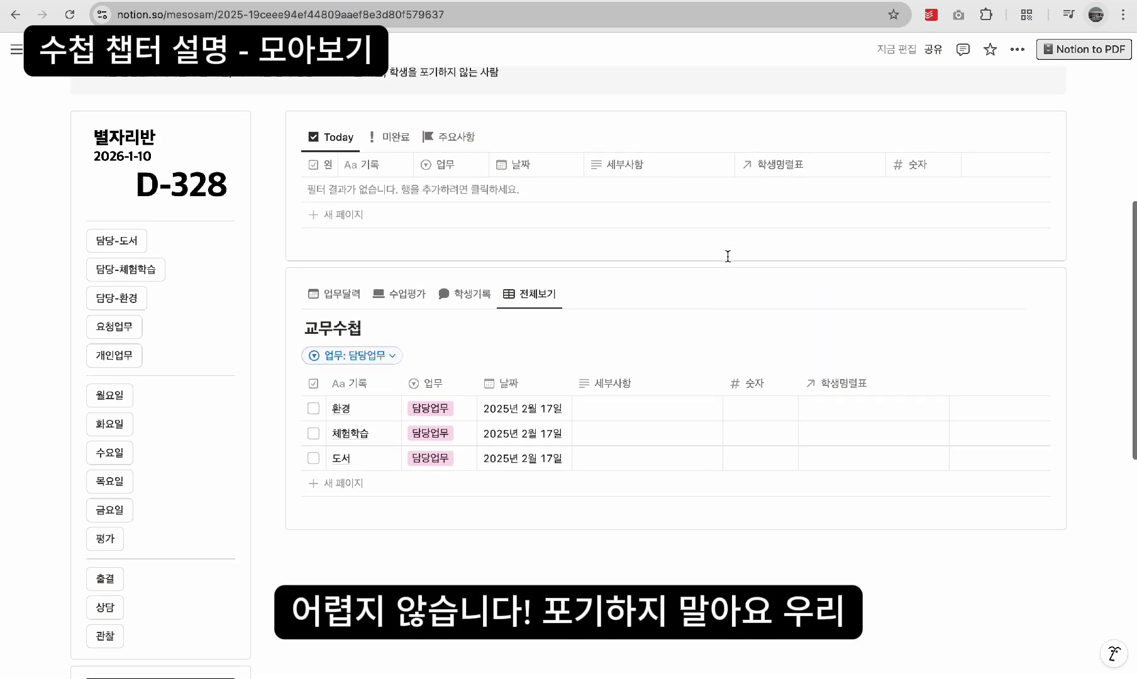
pyautogui.click(822, 296)
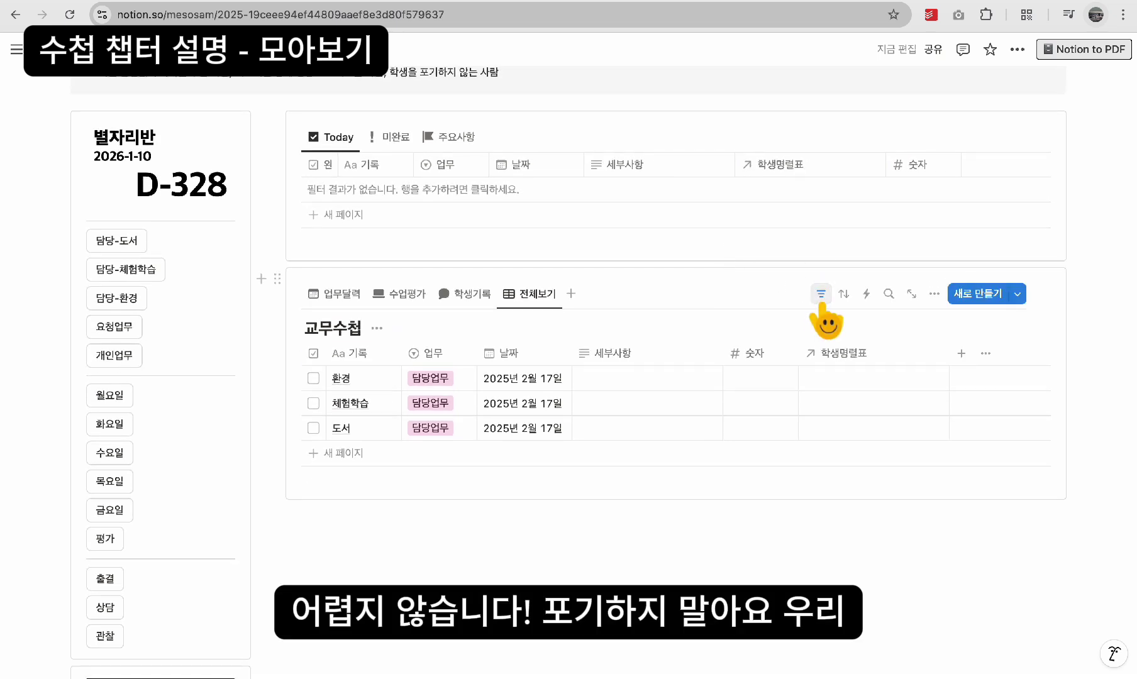
pyautogui.click(821, 294)
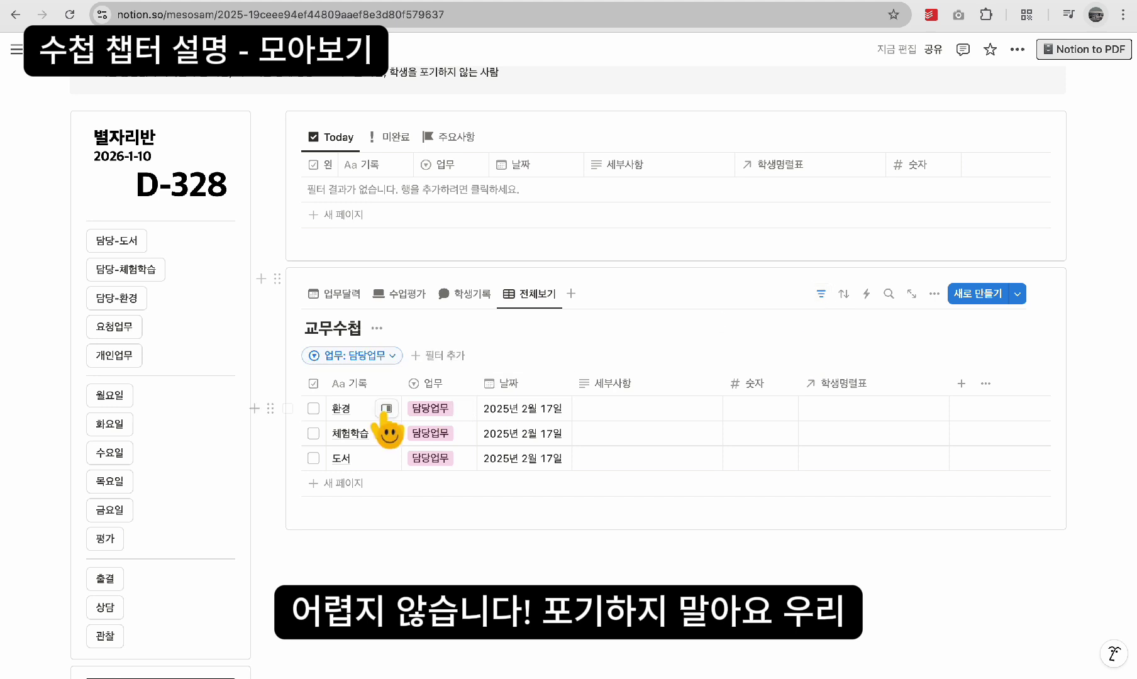
pyautogui.click(391, 356)
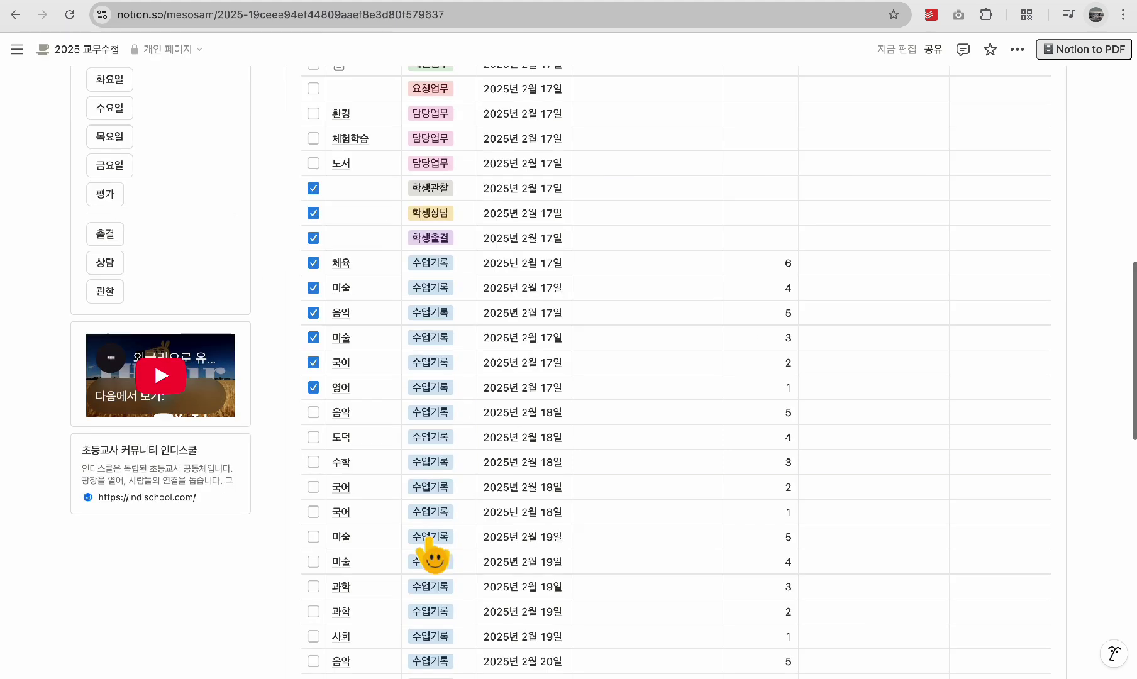
# Step: Move all records in the 전체보기 table to the trash and create a new 요청업무 entry
pyautogui.scroll(7, 434, 556)
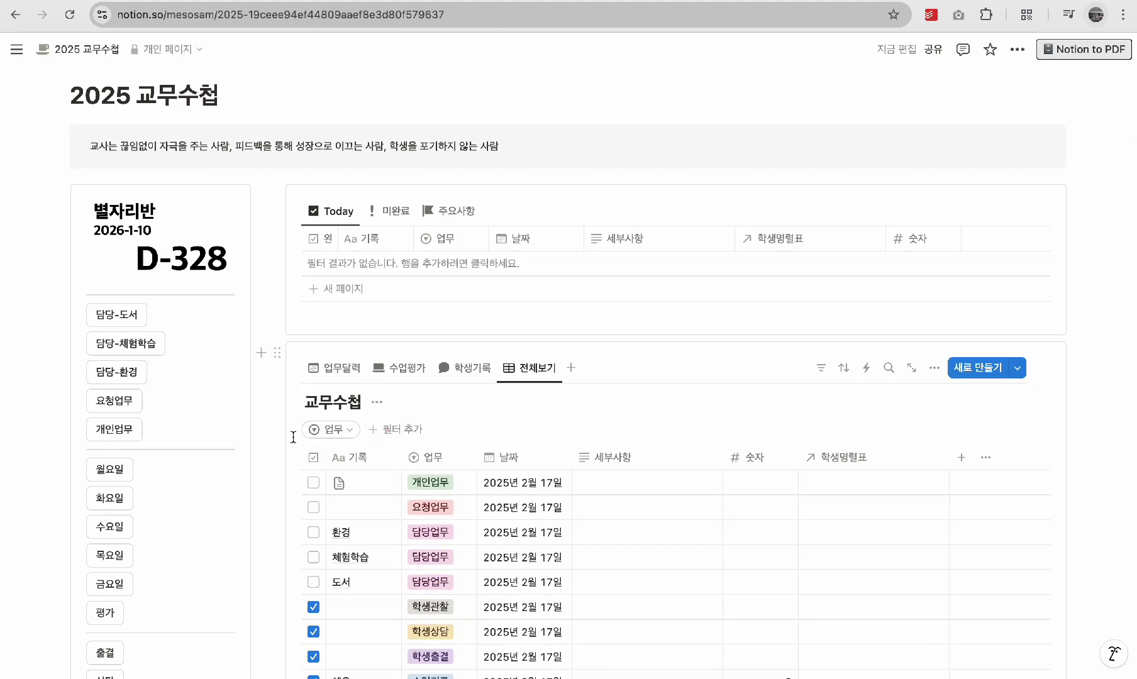
pyautogui.click(288, 457)
pyautogui.click(711, 368)
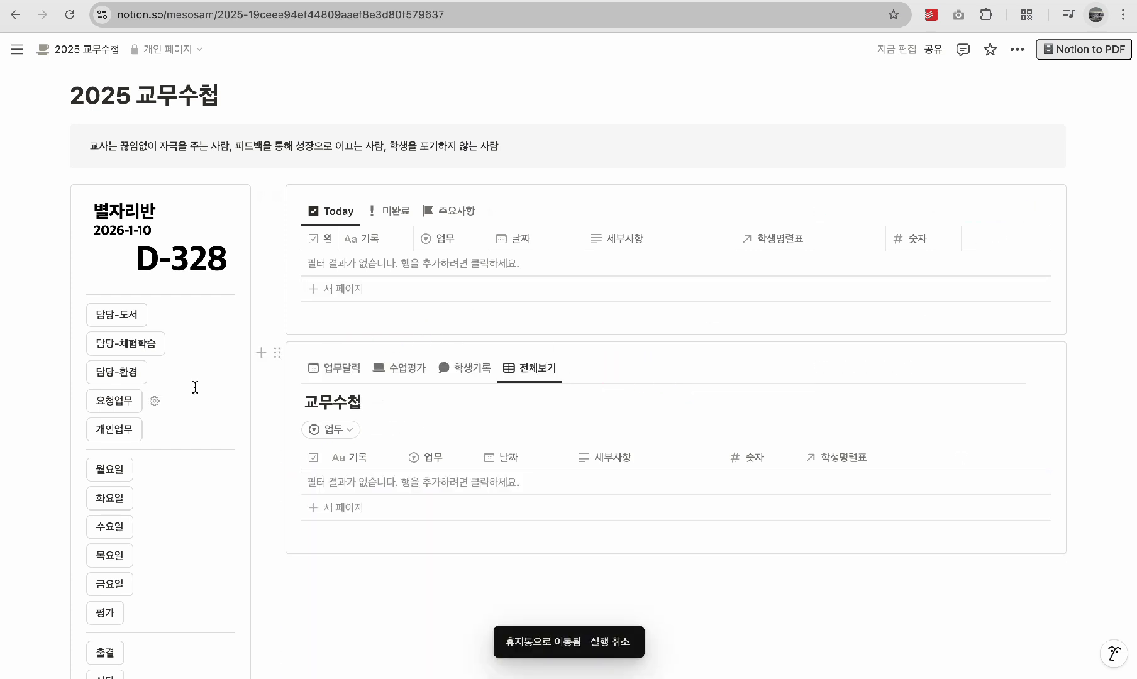
pyautogui.click(115, 407)
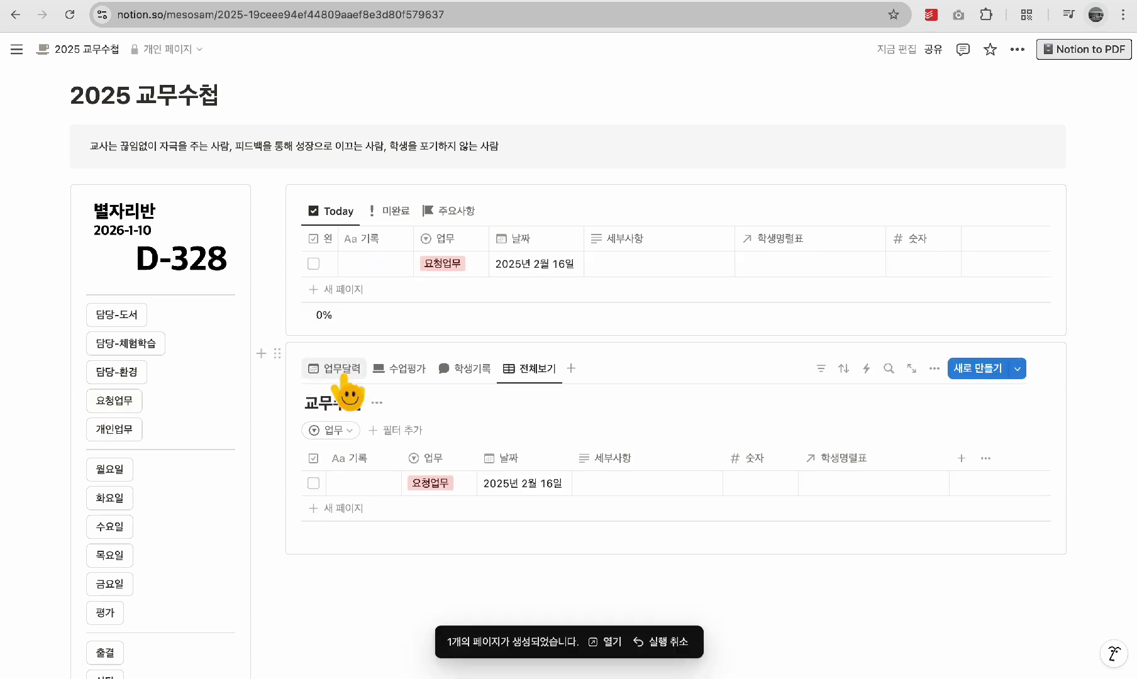
# Step: Replace the embedded YouTube video above the 인디스쿨 bookmark using the copied video link, and test its playback
pyautogui.scroll(-8, 378, 508)
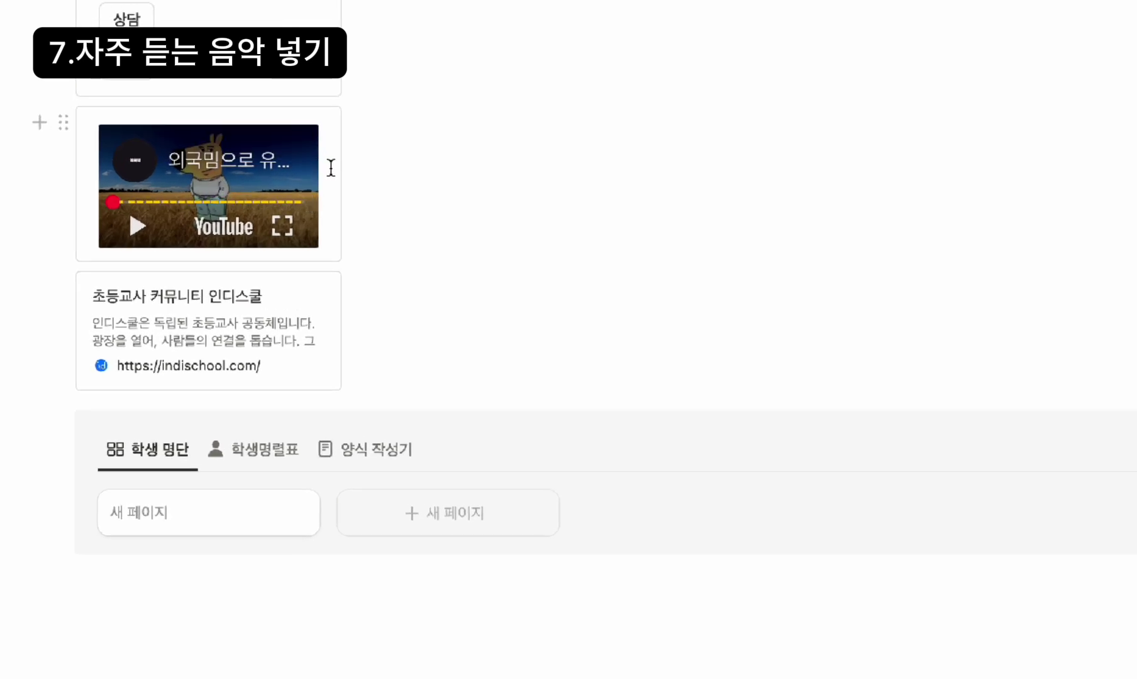
pyautogui.click(301, 144)
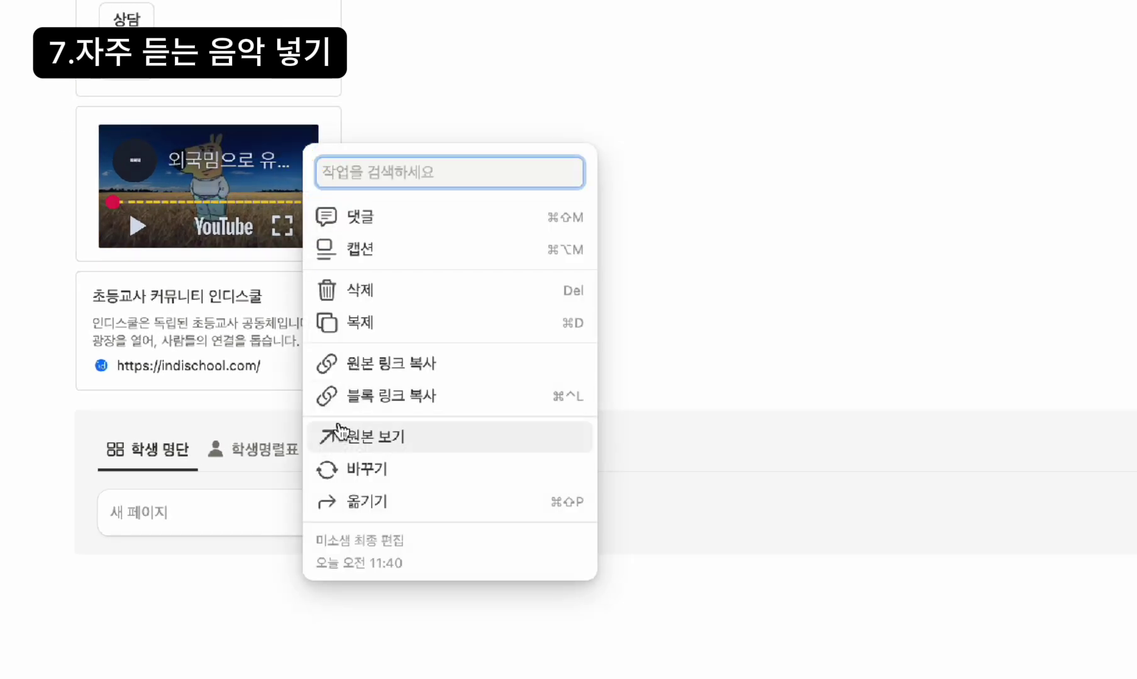
pyautogui.click(356, 470)
pyautogui.hotkey('ctrl', 'v')
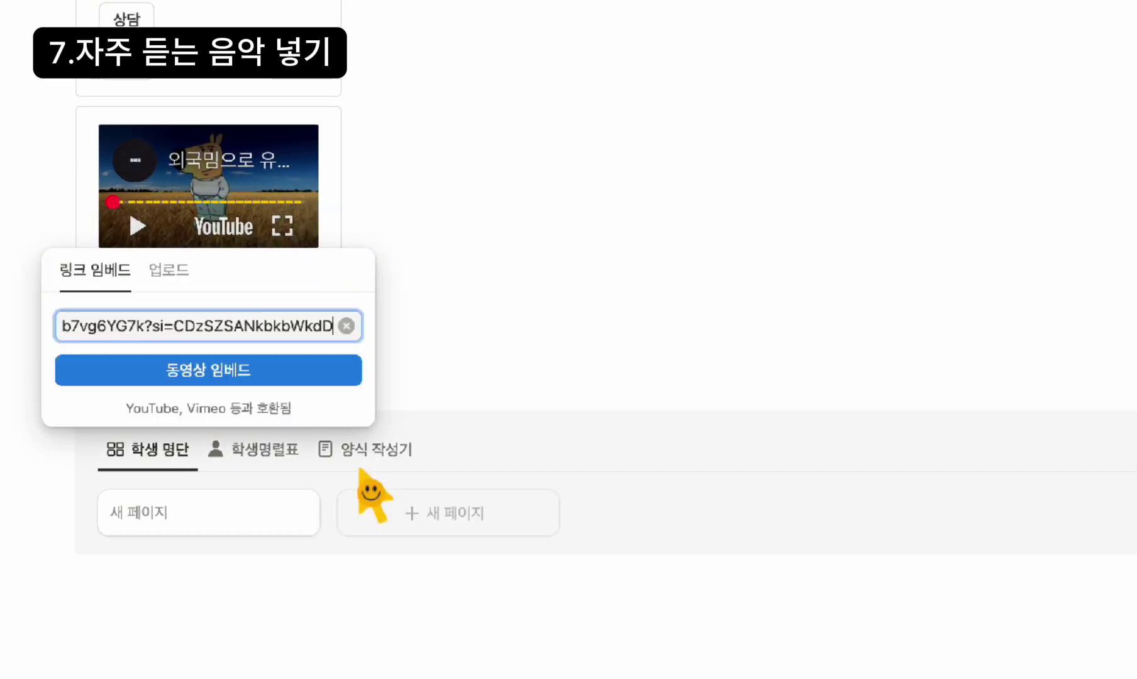
pyautogui.click(234, 372)
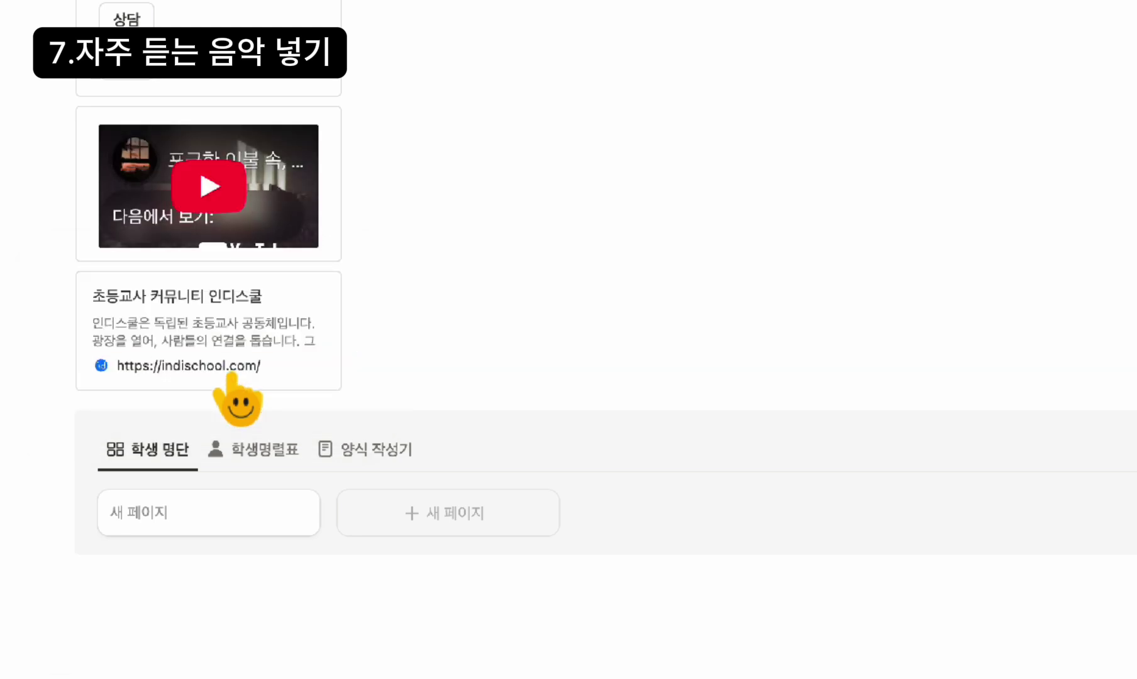
pyautogui.click(214, 198)
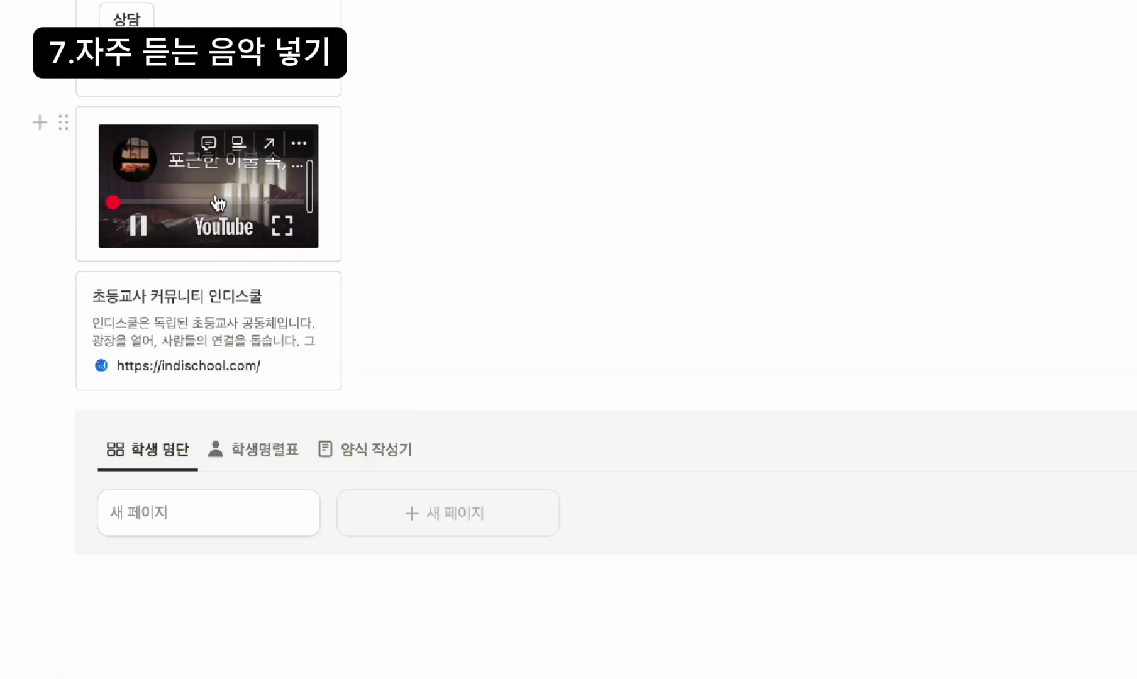
pyautogui.click(145, 228)
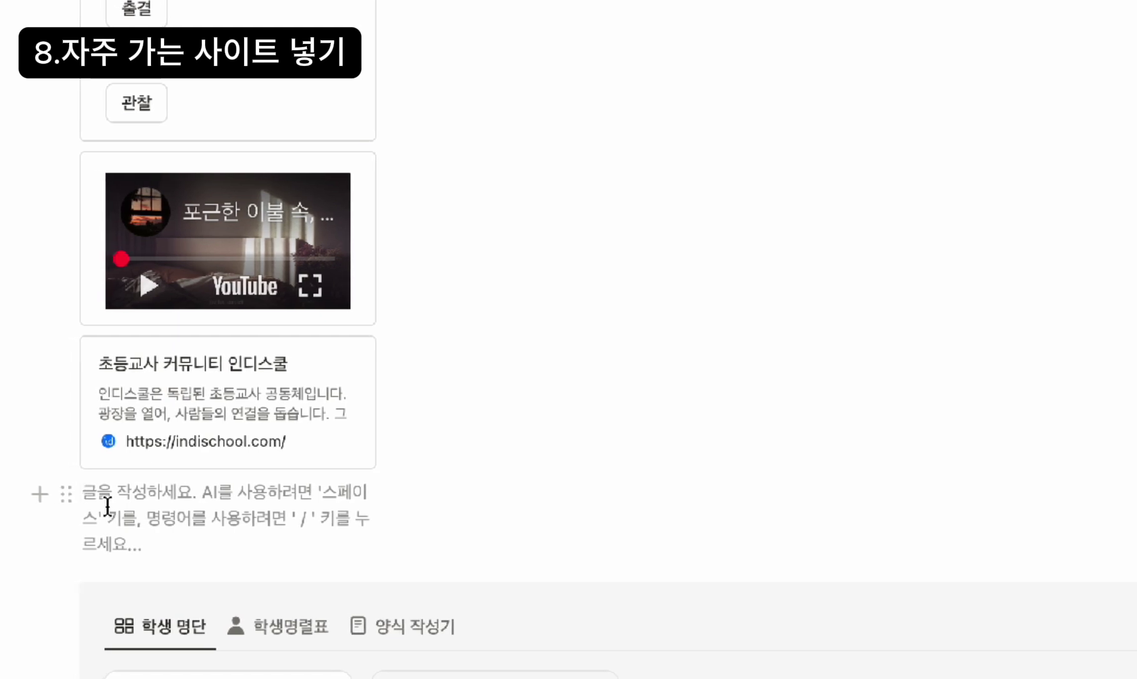
# Step: Paste the Padlet link as a bookmark in the empty block below the 인디스쿨 bookmark
pyautogui.hotkey('ctrl', 'v')
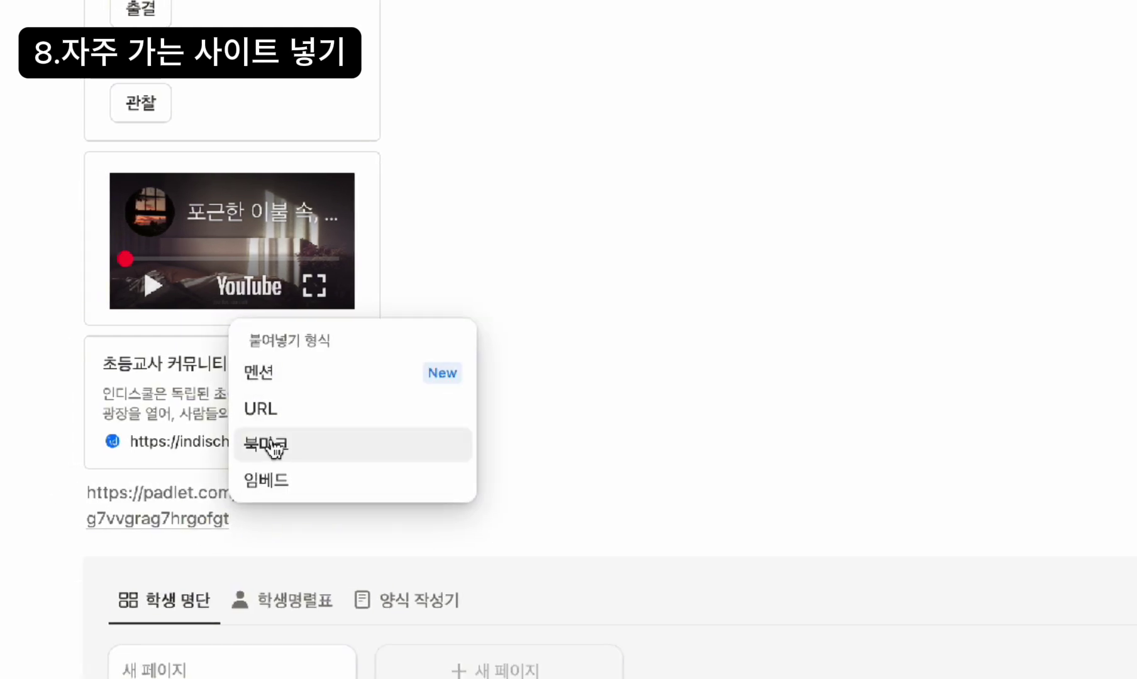
pyautogui.click(267, 444)
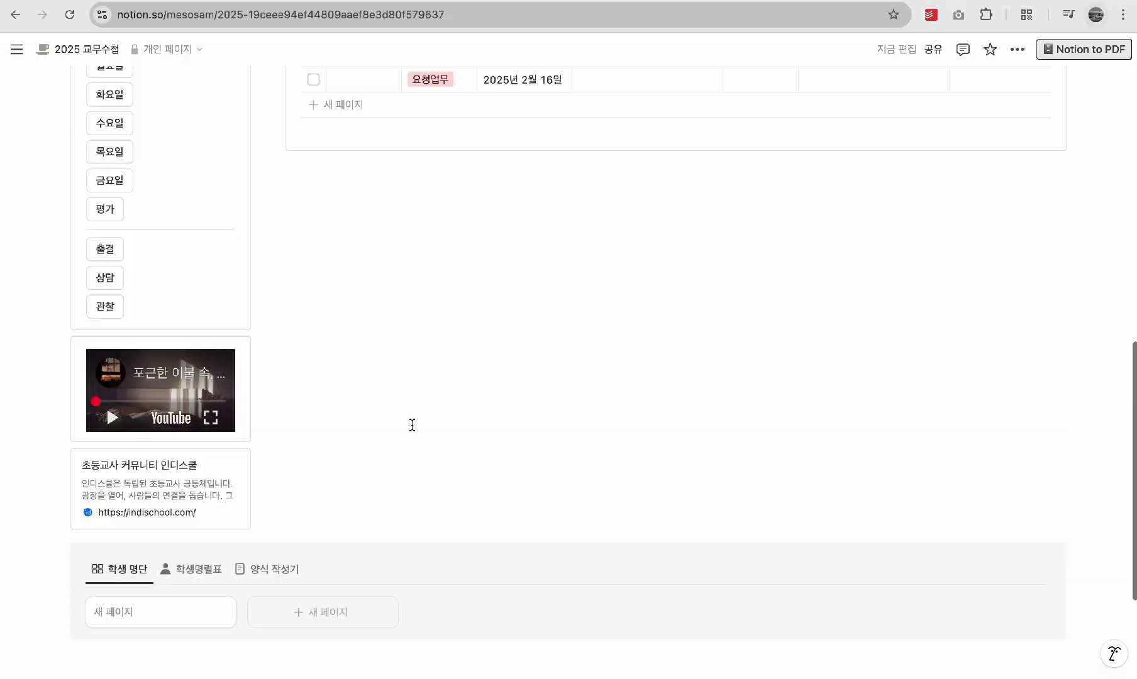
# Step: View the 학생명렬표 table, and examine the questions of the 학생 기초 자료 form in the 양식 작성기 view
pyautogui.scroll(-3, 412, 425)
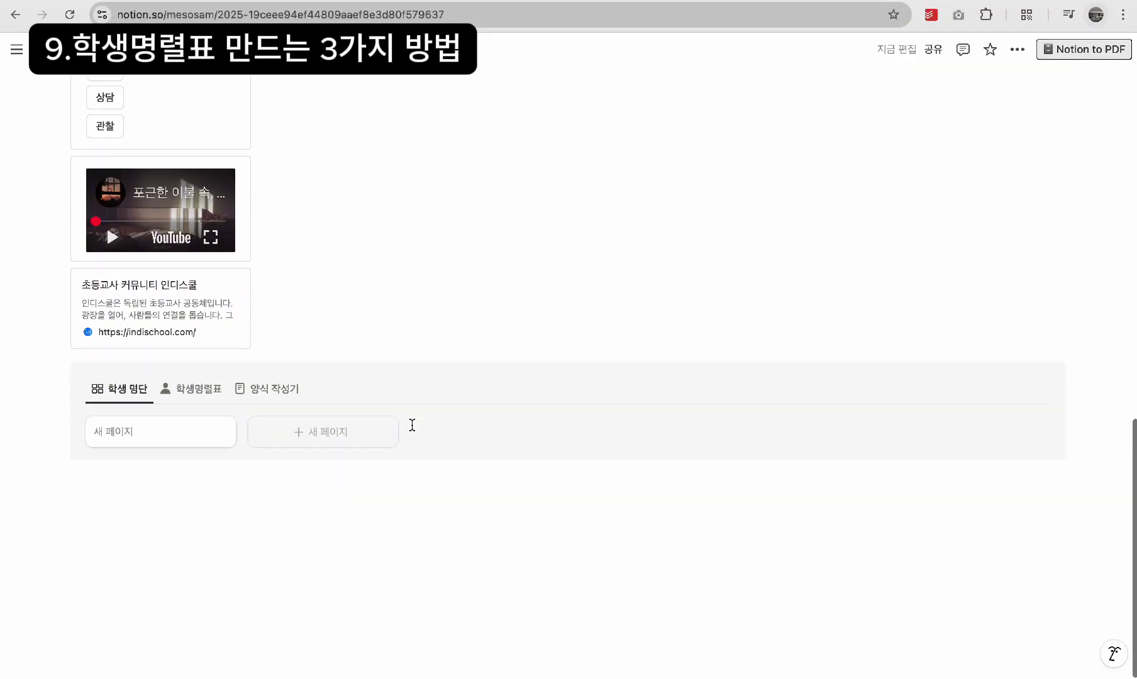
pyautogui.click(201, 397)
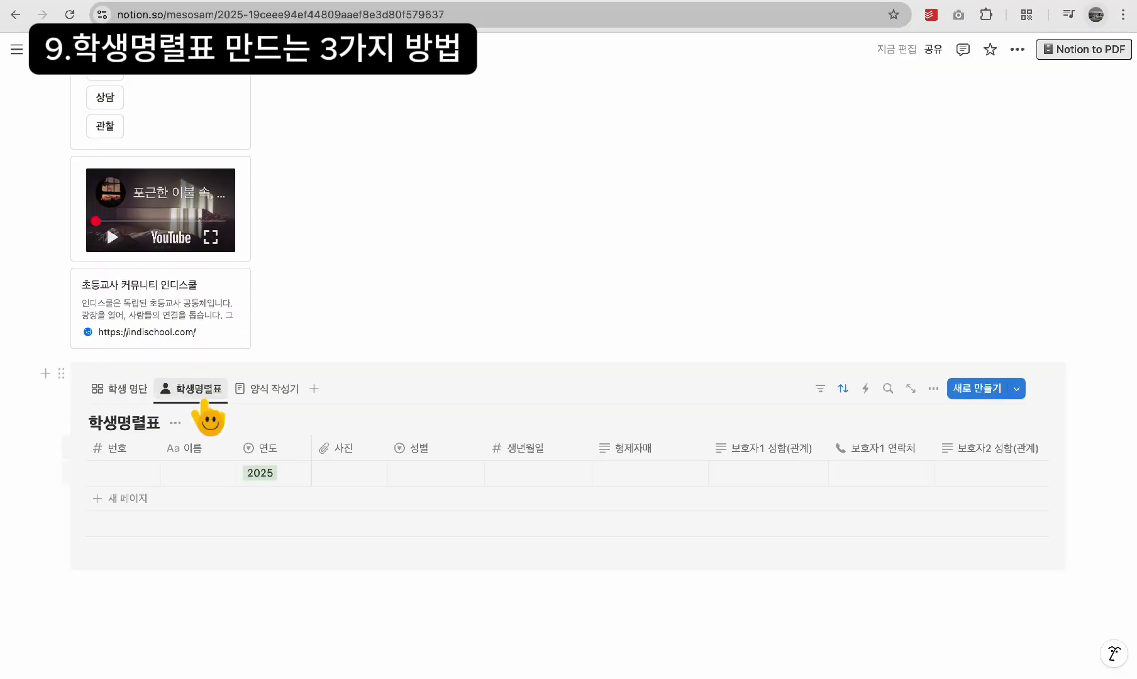
pyautogui.click(267, 388)
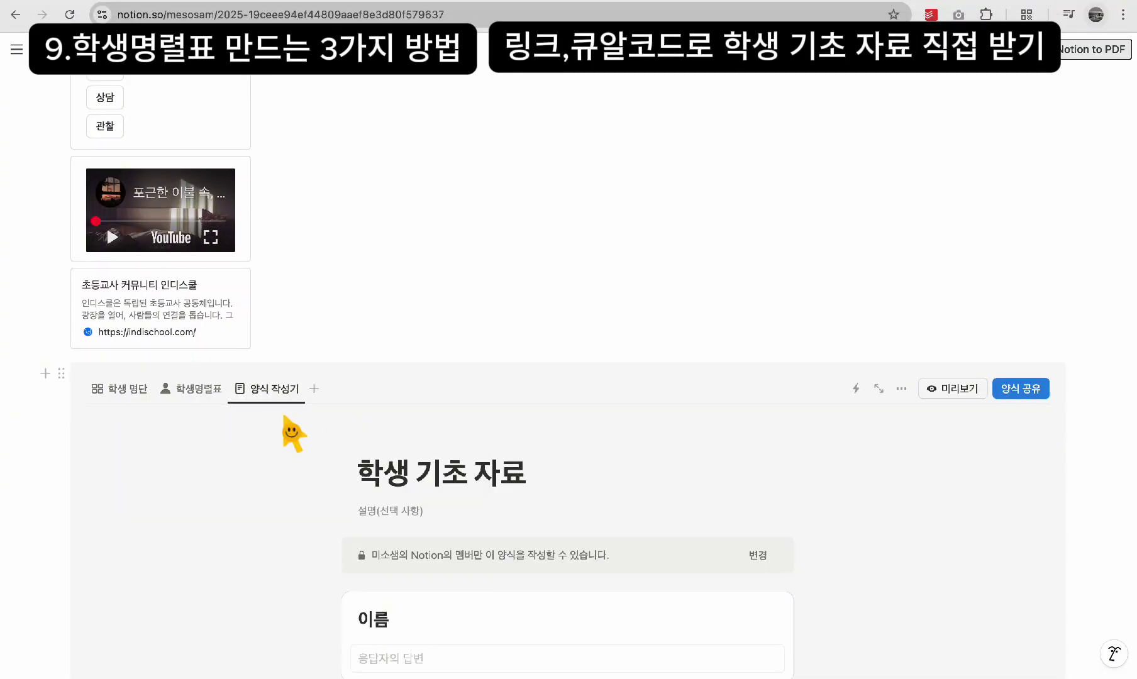
pyautogui.scroll(-10, 599, 467)
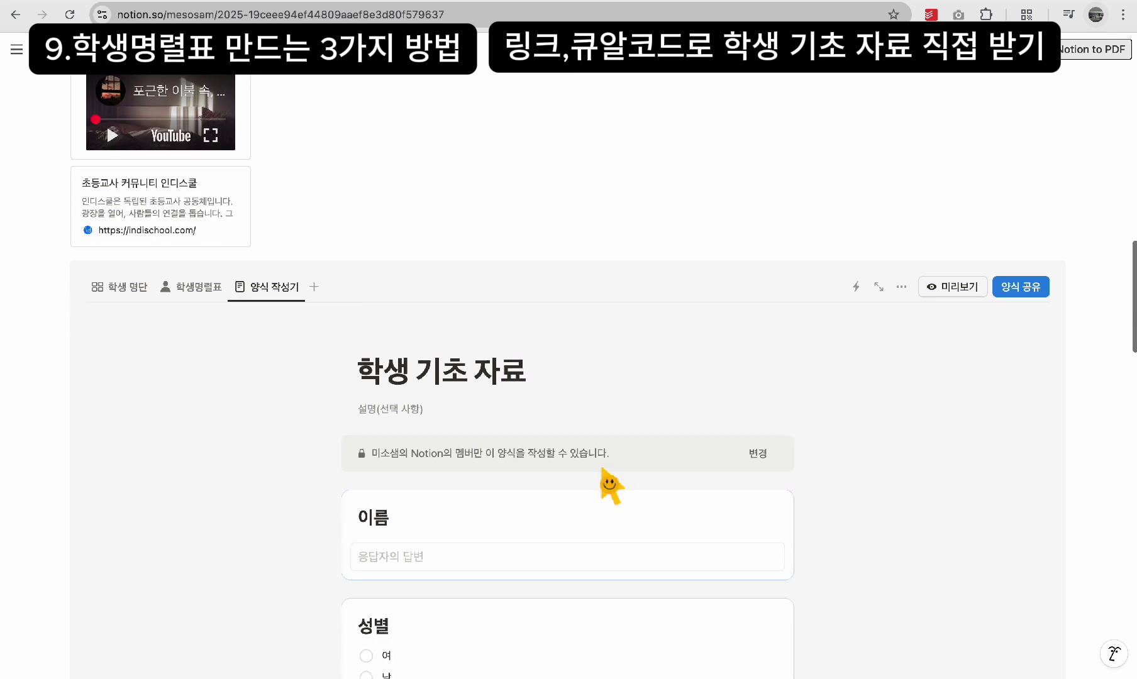
pyautogui.scroll(-9, 599, 467)
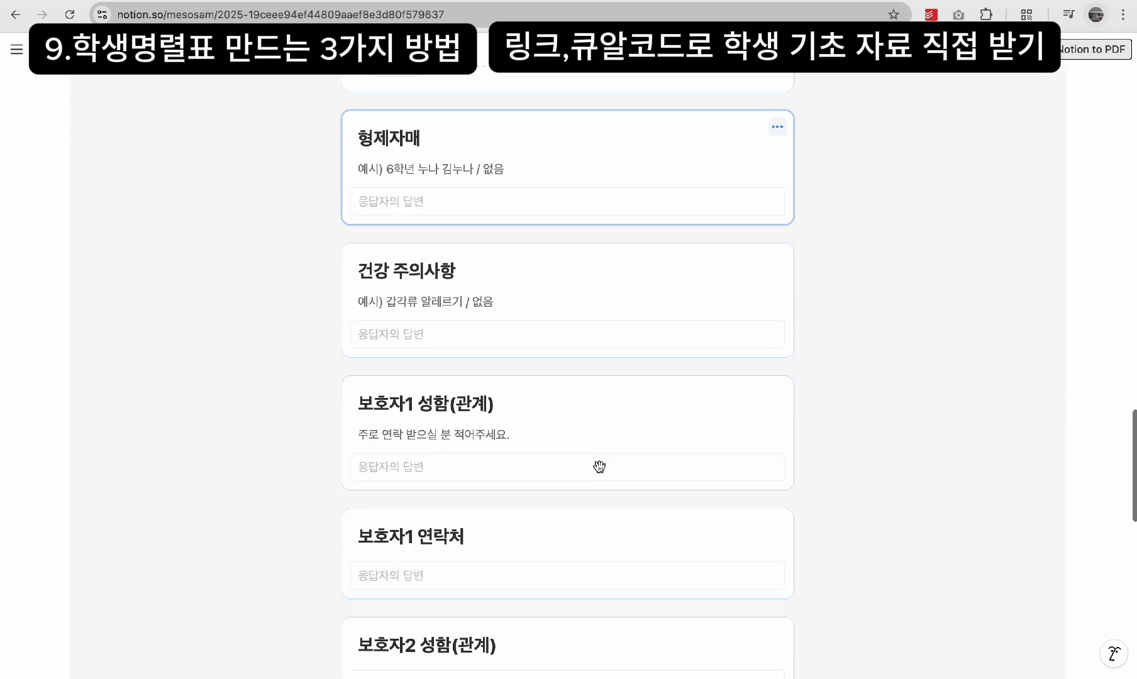
pyautogui.scroll(-5, 599, 467)
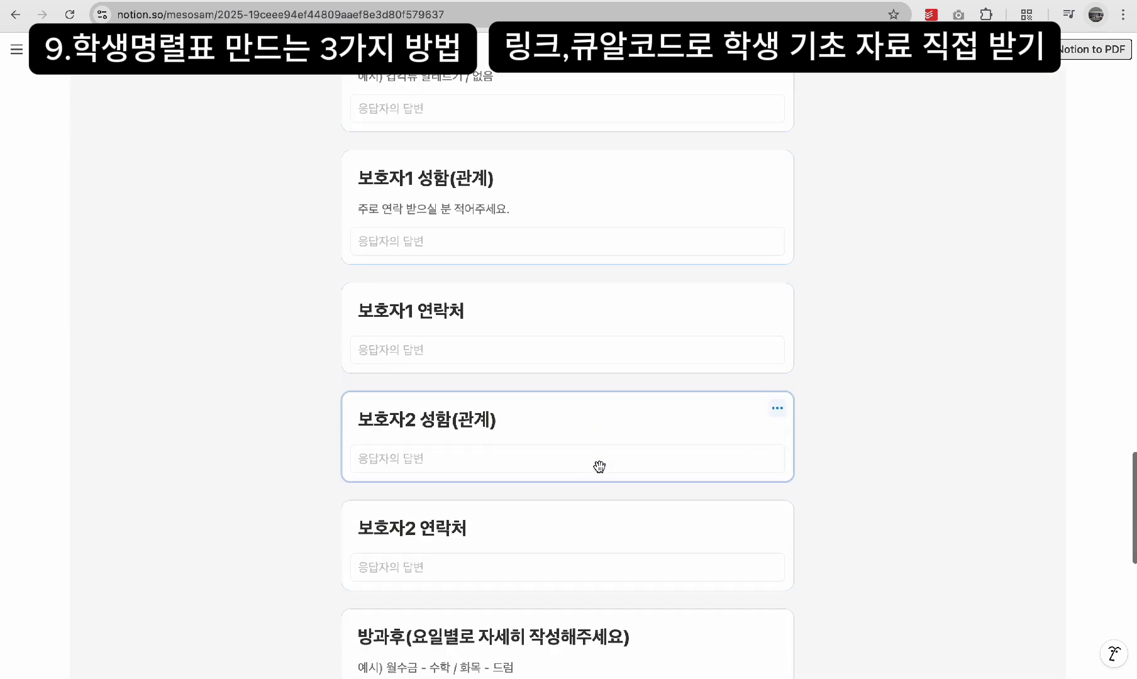
# Step: Add a 객관식 question 좋아하는 과목은? with options 국어, 수학 and 영어 to the form, and move it up among the questions
pyautogui.scroll(1, 599, 467)
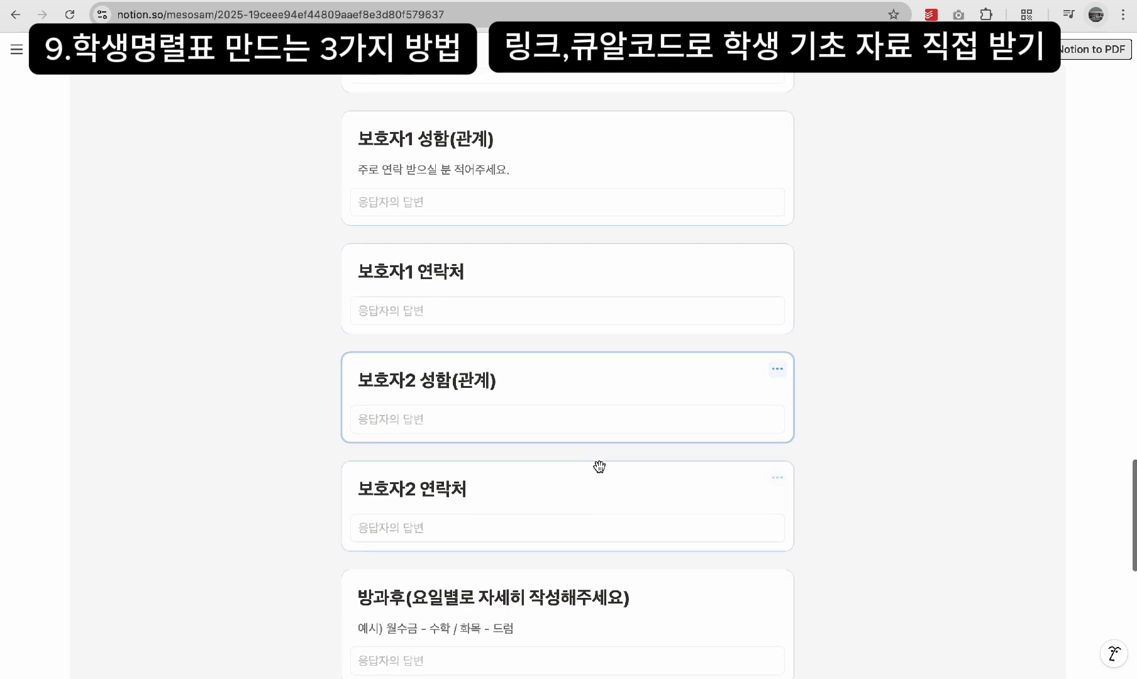
pyautogui.click(778, 478)
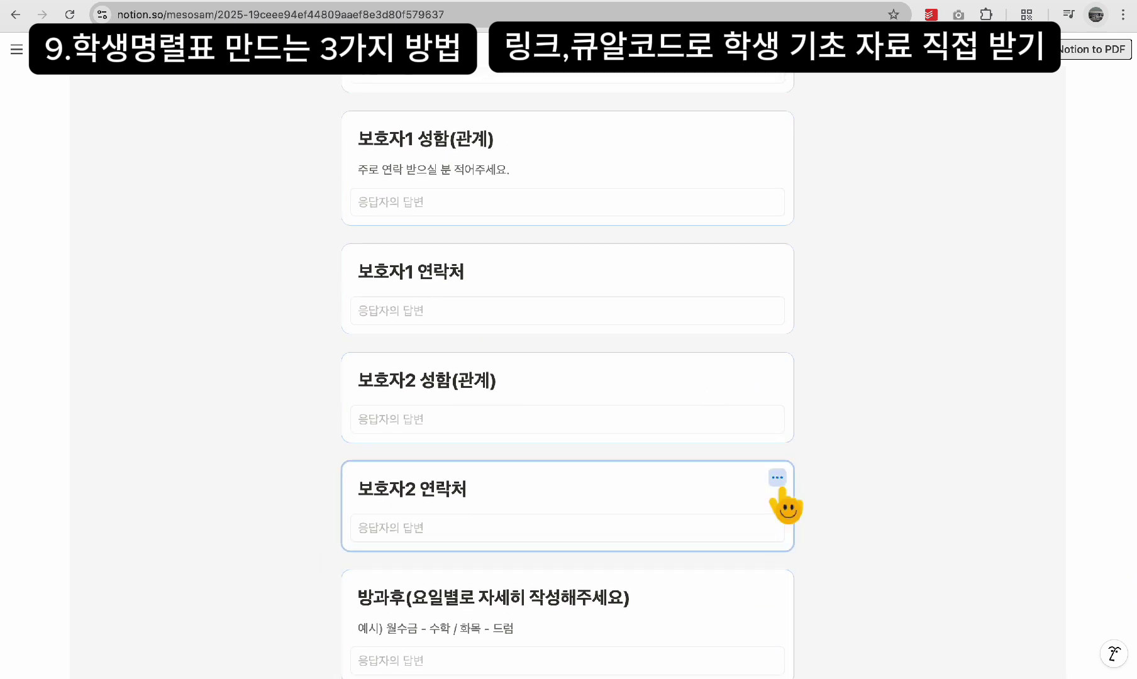
pyautogui.click(871, 415)
pyautogui.scroll(-5, 713, 515)
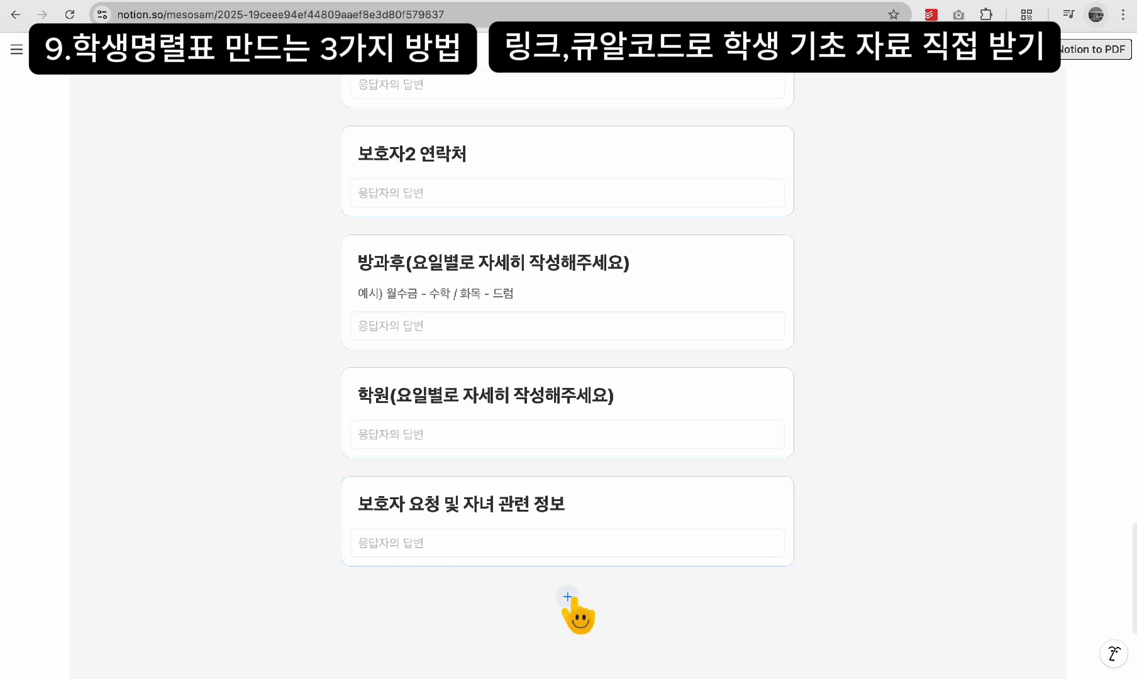
pyautogui.click(568, 597)
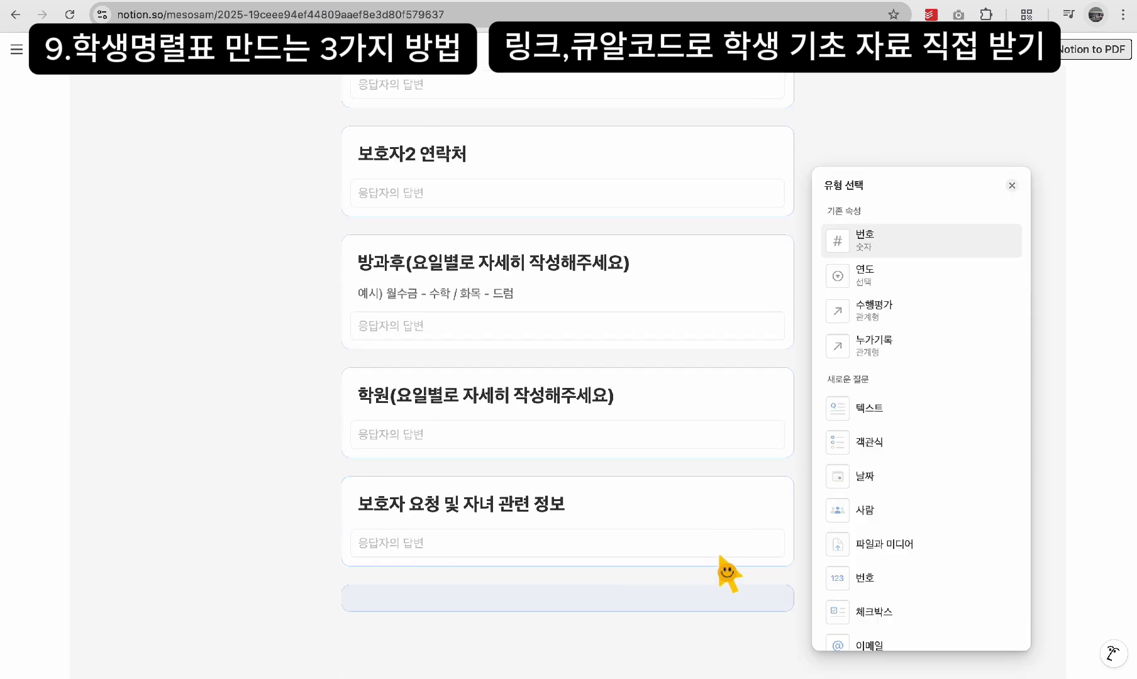
pyautogui.click(875, 443)
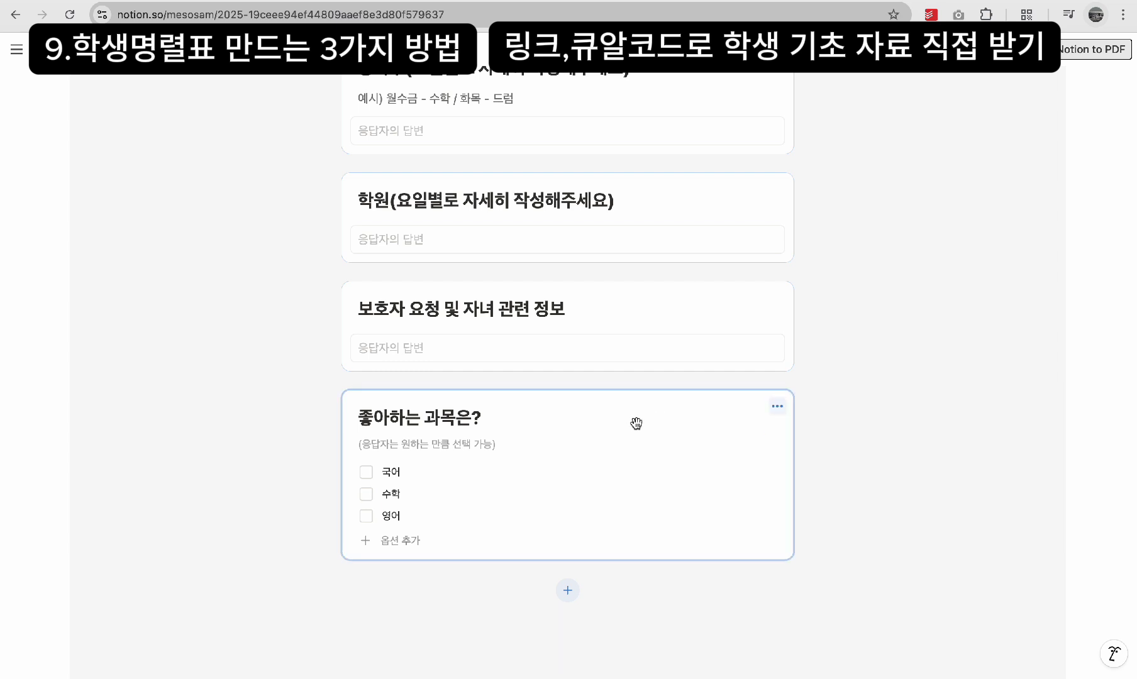
pyautogui.moveTo(637, 424); pyautogui.dragTo(623, 215)
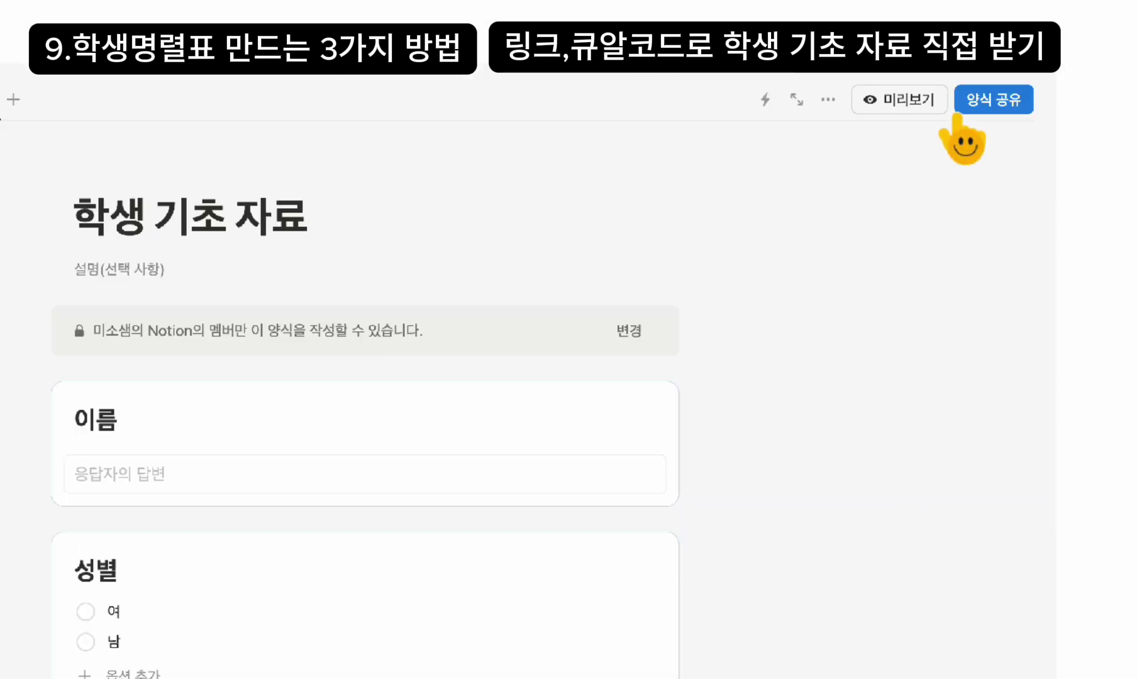
# Step: Open the 학생 기초 자료 form to 링크가 있는 웹의 모든 사용자 and copy its form link
pyautogui.click(993, 101)
pyautogui.click(1024, 151)
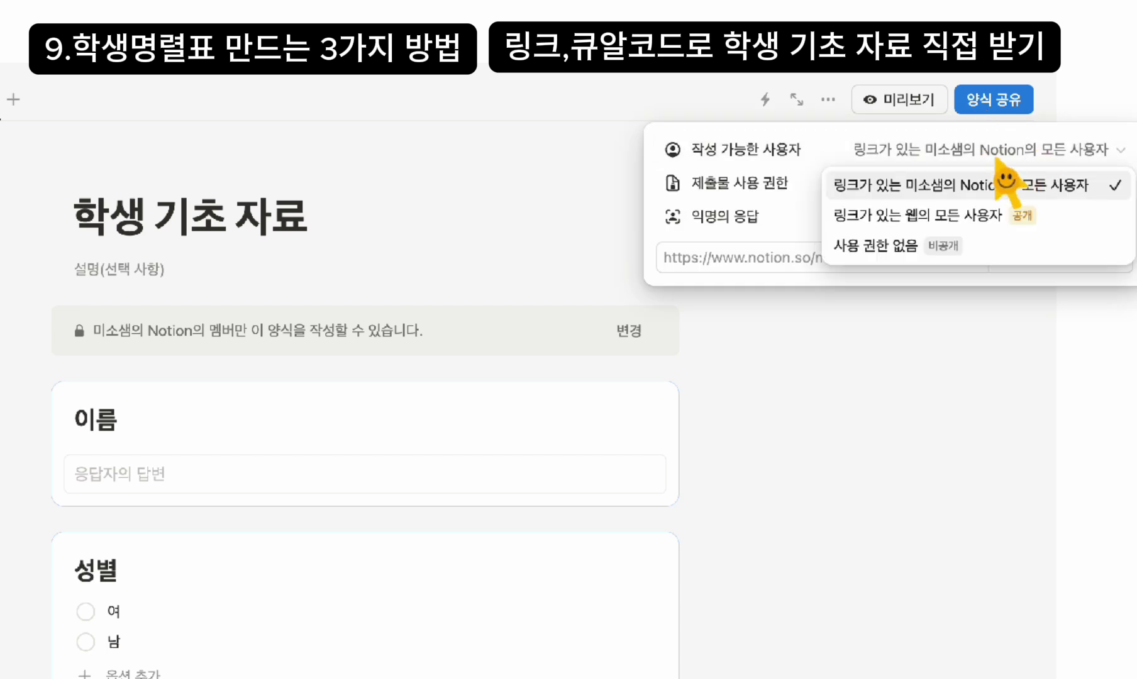
pyautogui.click(915, 224)
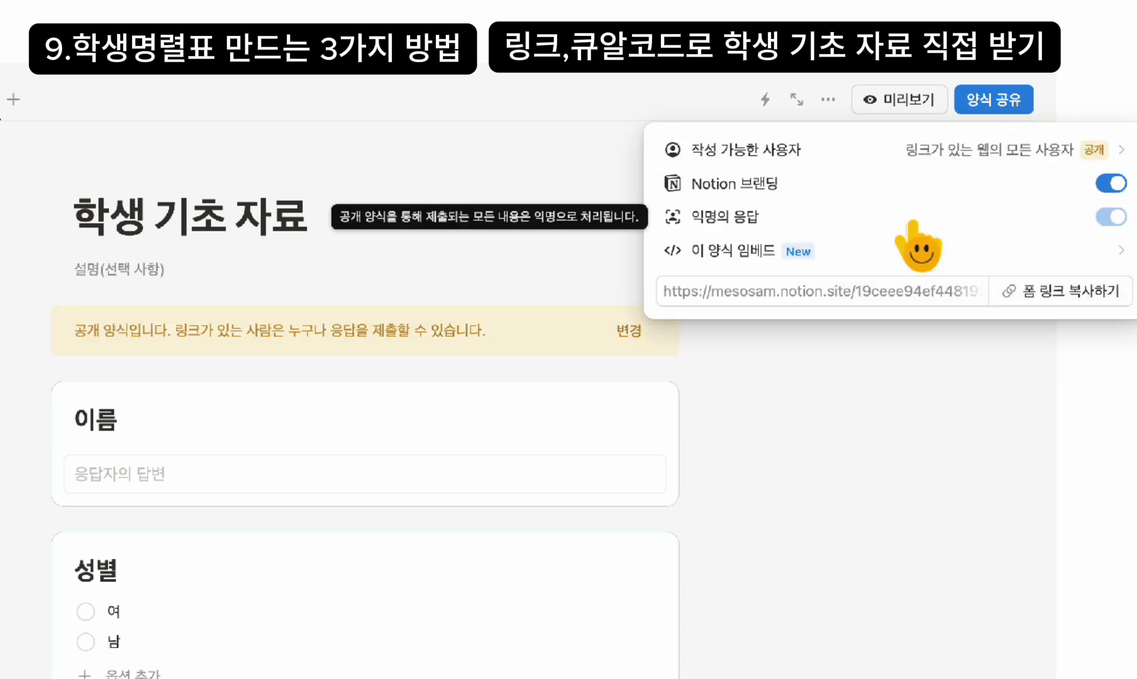
pyautogui.click(1028, 293)
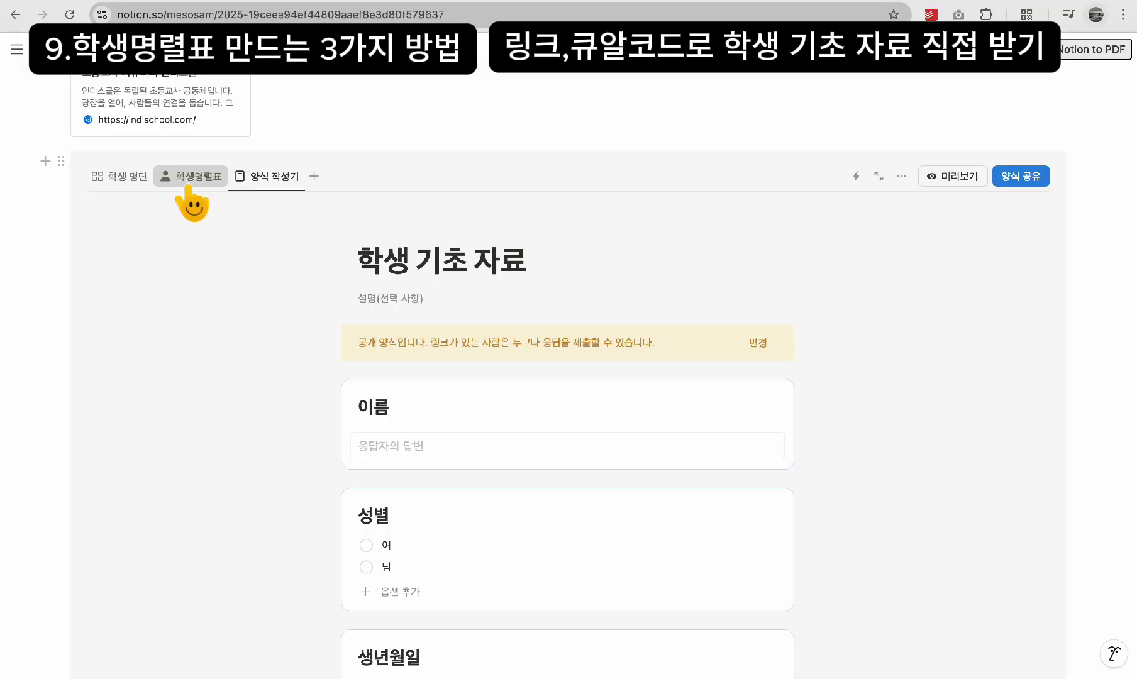
# Step: Show the 학생명렬표 table, and return to it in Chrome from the spreadsheet with the student names copied
pyautogui.click(191, 179)
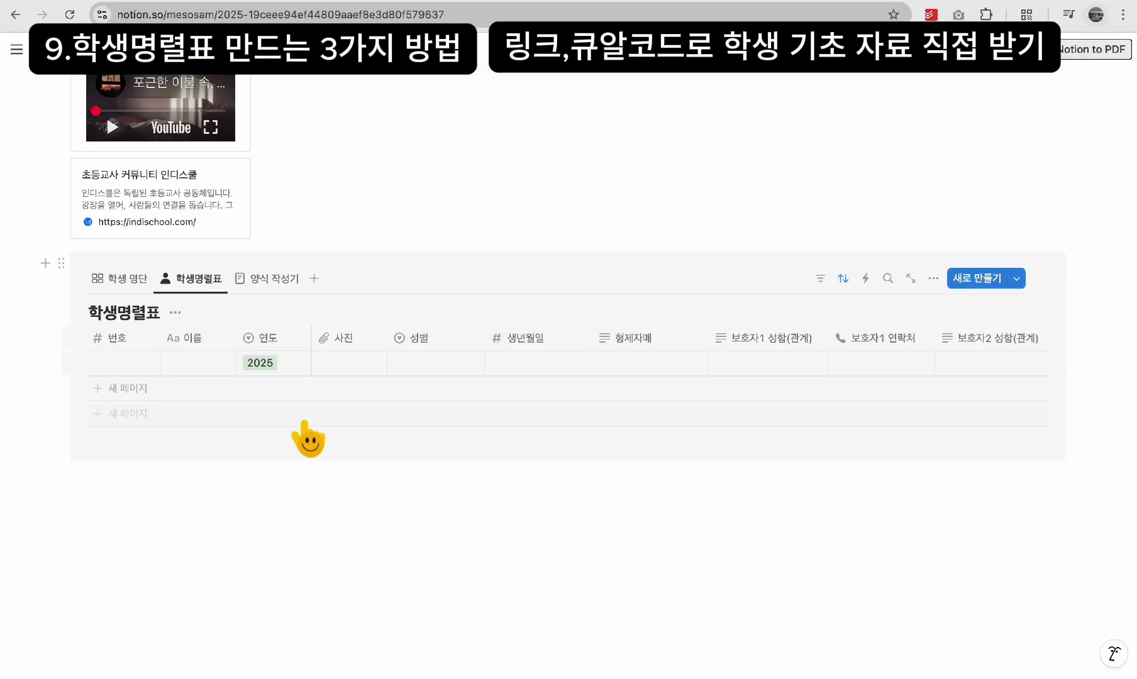
pyautogui.click(360, 388)
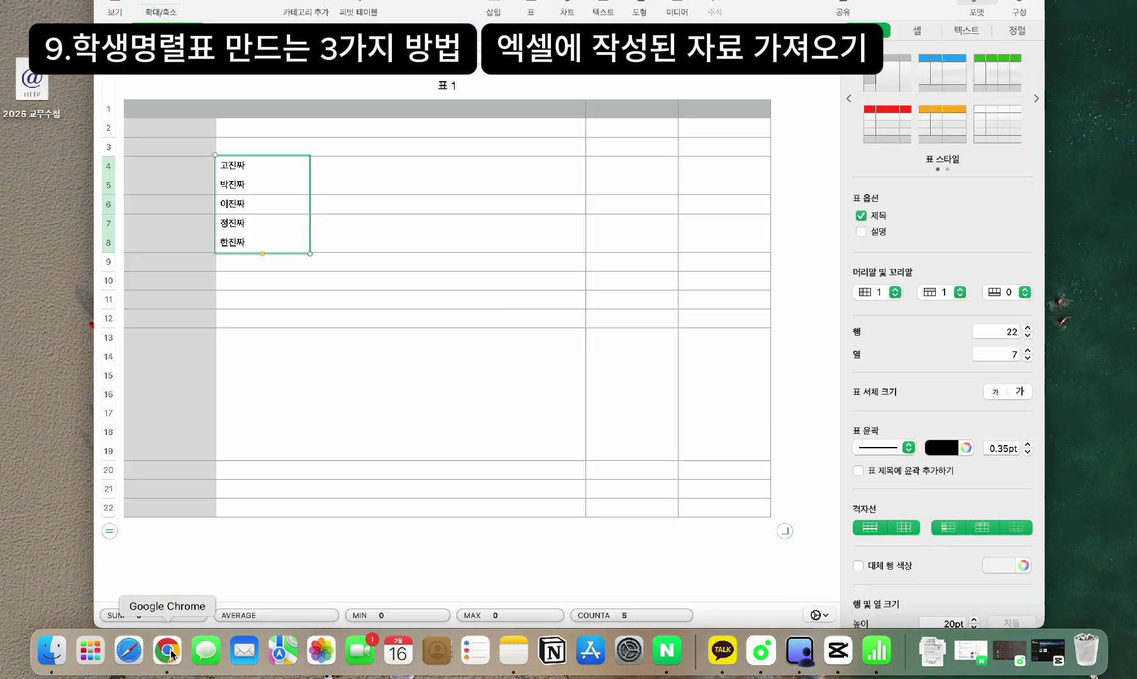
pyautogui.click(167, 652)
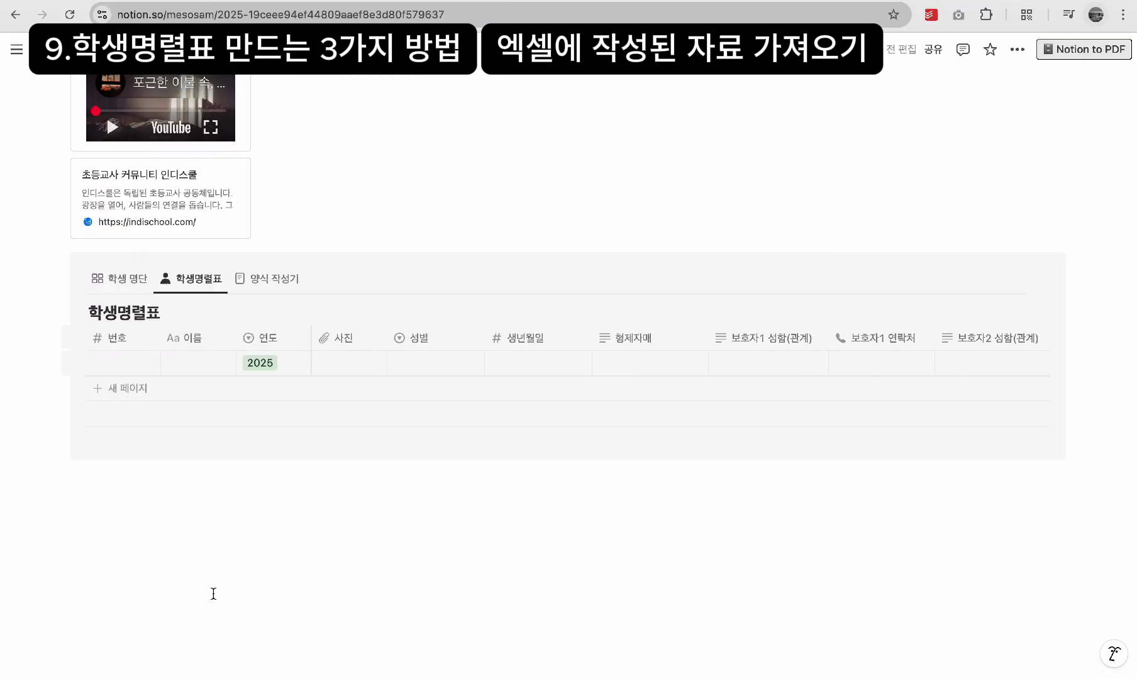
# Step: Try to paste all copied student names into a single 이름 cell in edit mode, and delete that row
pyautogui.click(184, 365)
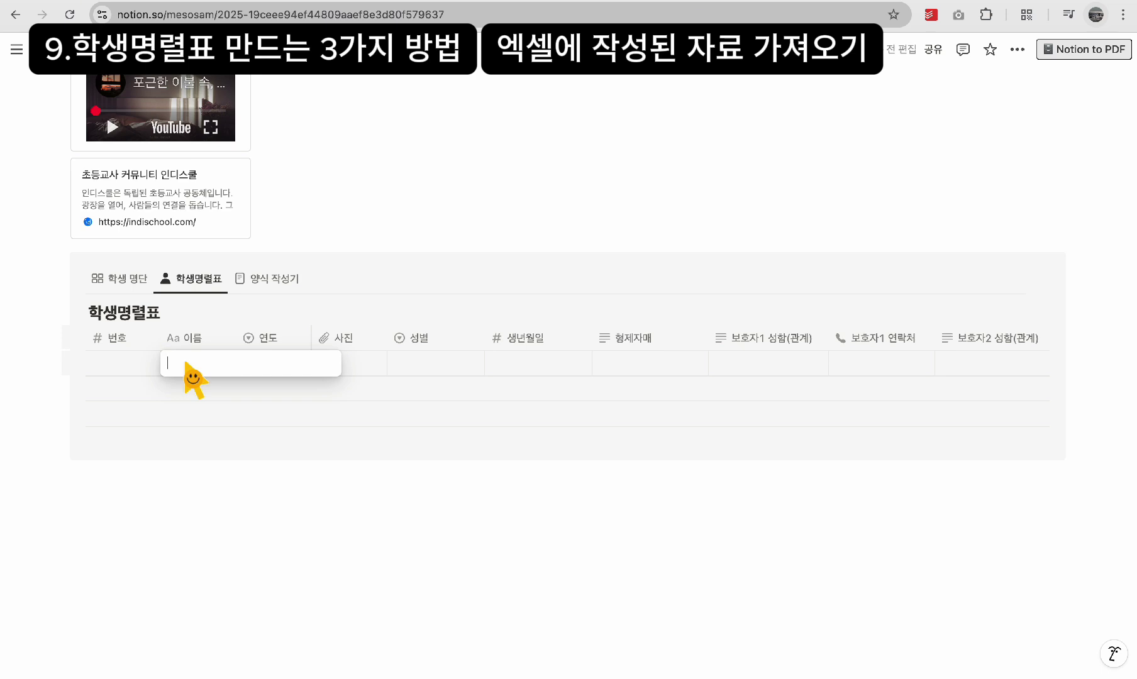
pyautogui.write('고진짜 박진짜 이진짜 정진짜 한진짜')
pyautogui.press('Escape')
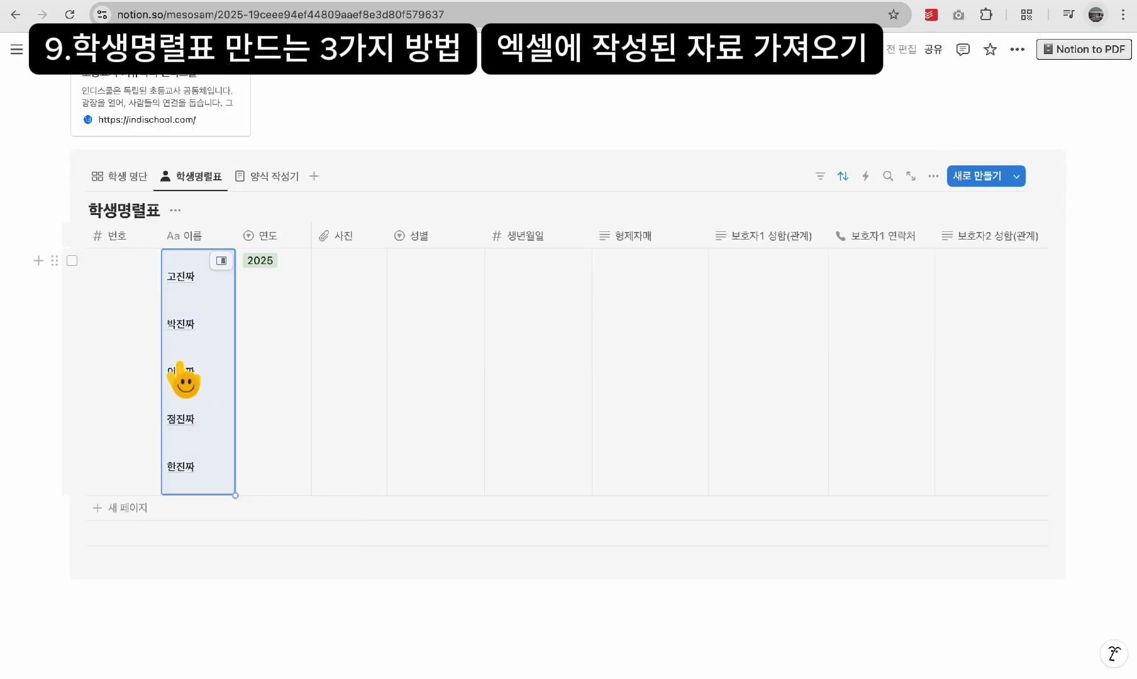
pyautogui.click(55, 261)
pyautogui.click(86, 252)
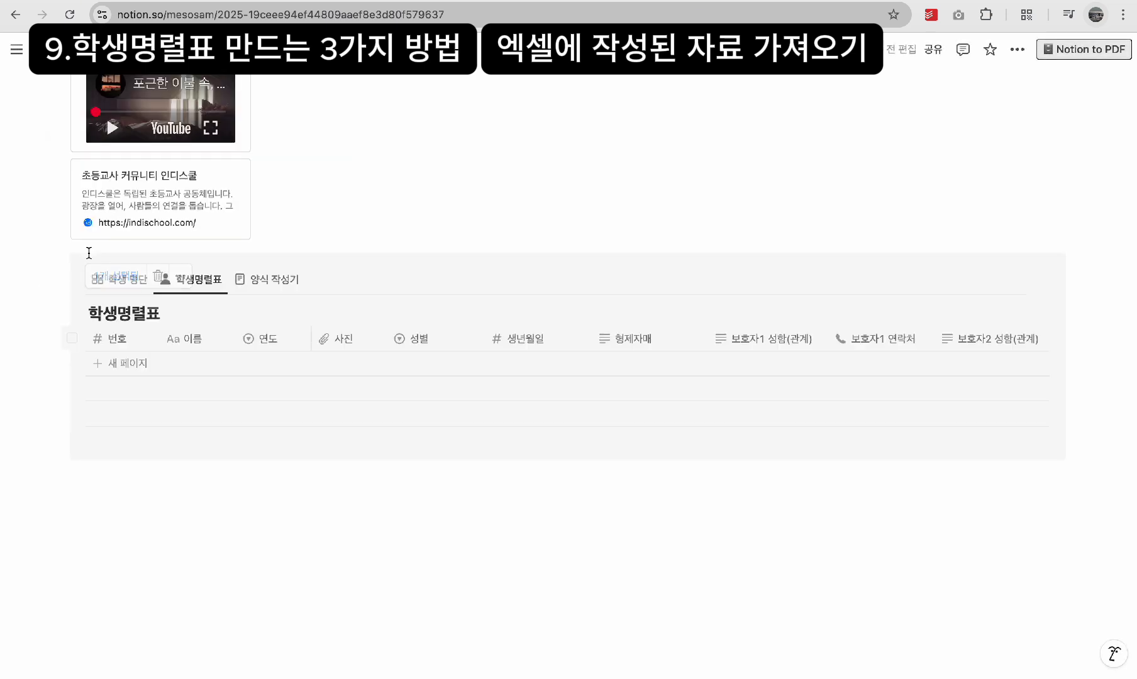
# Step: Add two empty rows to 학생명렬표, select both 이름 cells, and paste the copied student names into separate rows
pyautogui.click(111, 365)
pyautogui.click(113, 390)
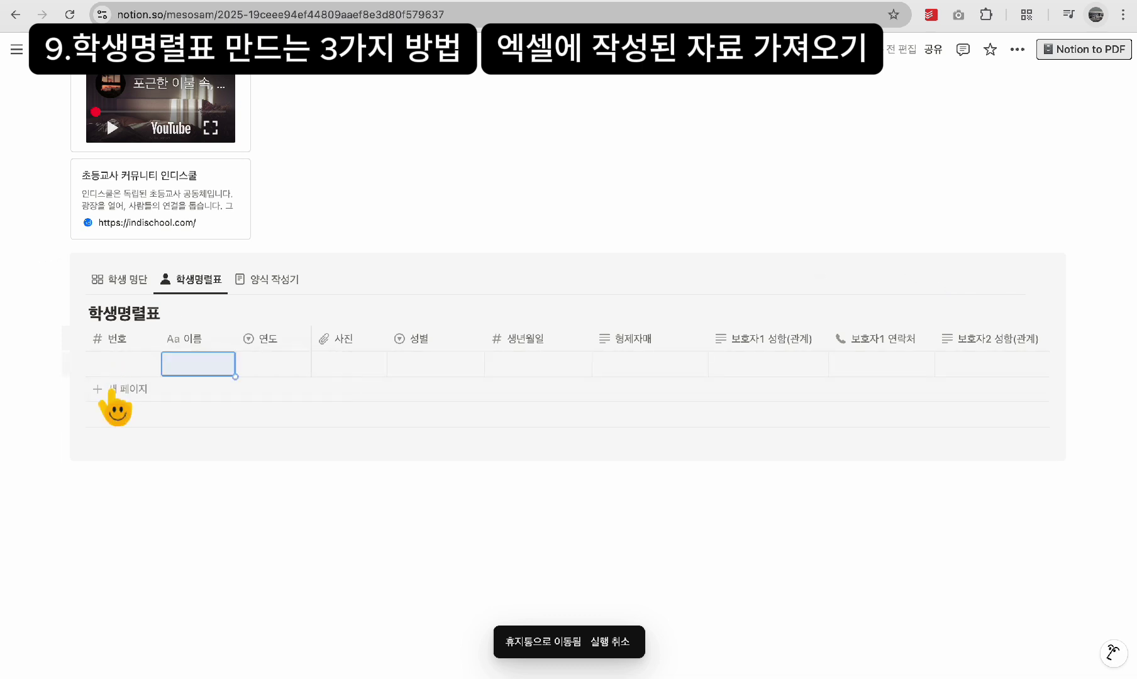
pyautogui.click(113, 390)
pyautogui.press('Escape')
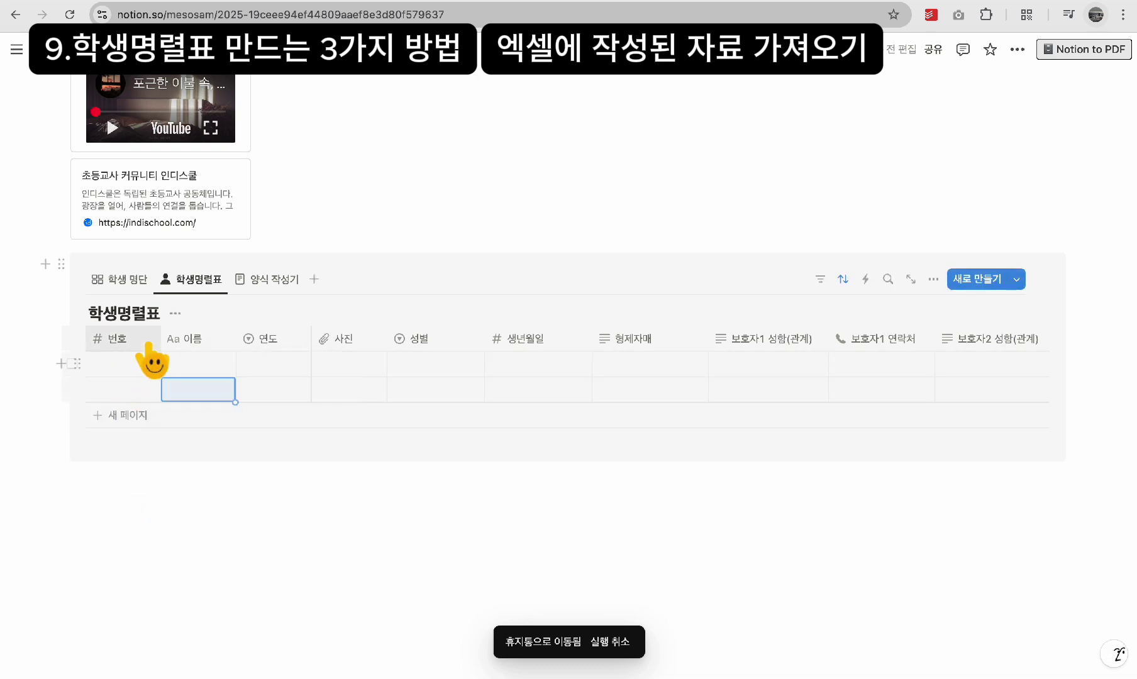
pyautogui.click(187, 371)
pyautogui.click(170, 394)
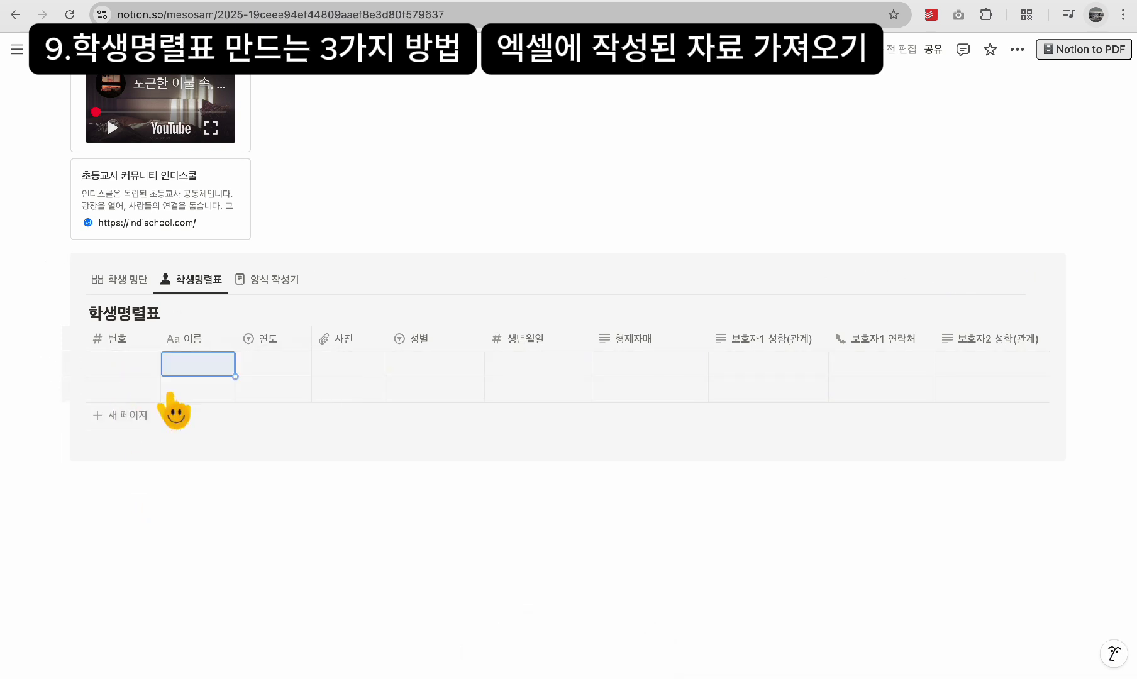
pyautogui.moveTo(181, 365); pyautogui.dragTo(183, 394)
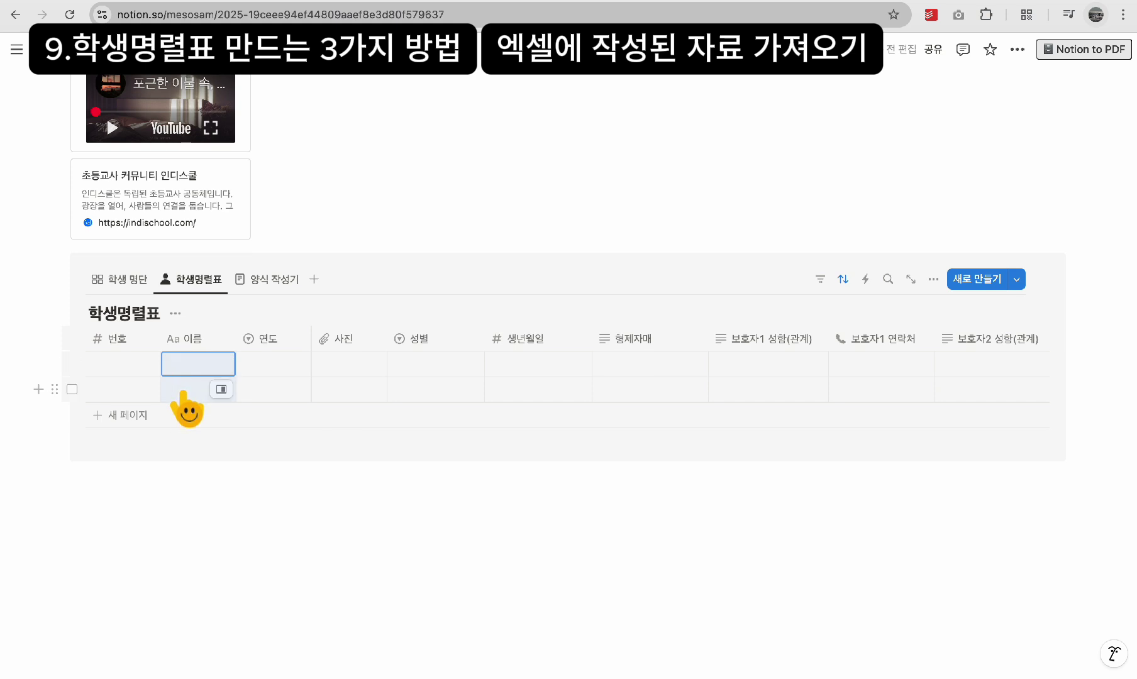
pyautogui.write('고진짜 박진짜')
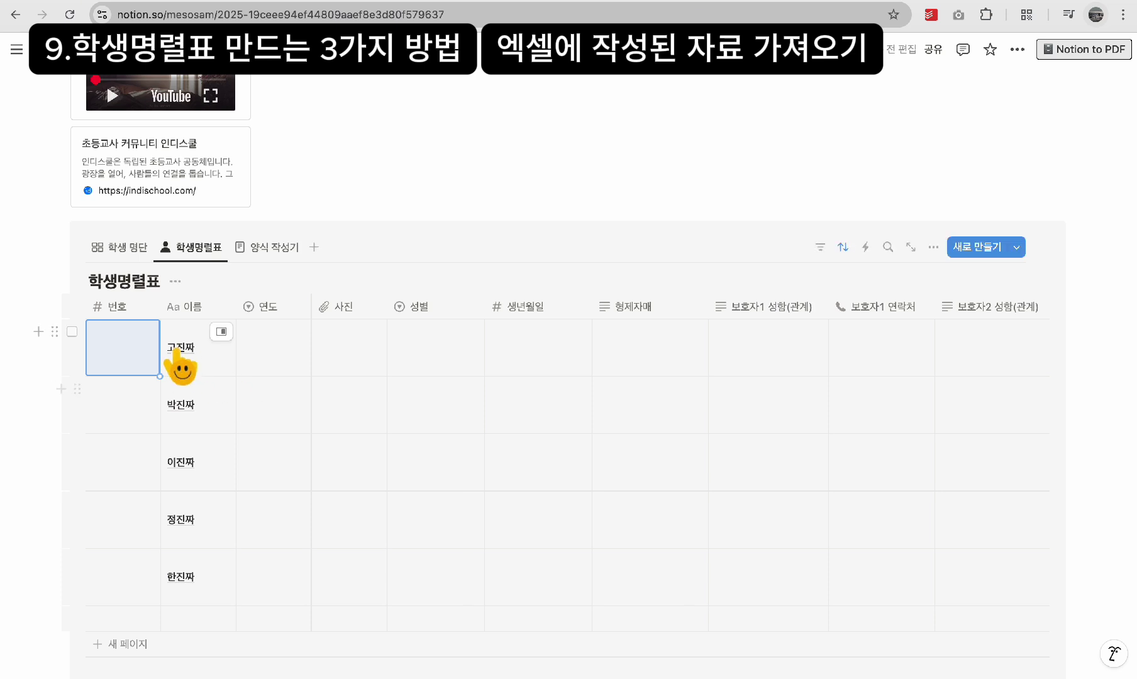
pyautogui.click(136, 357)
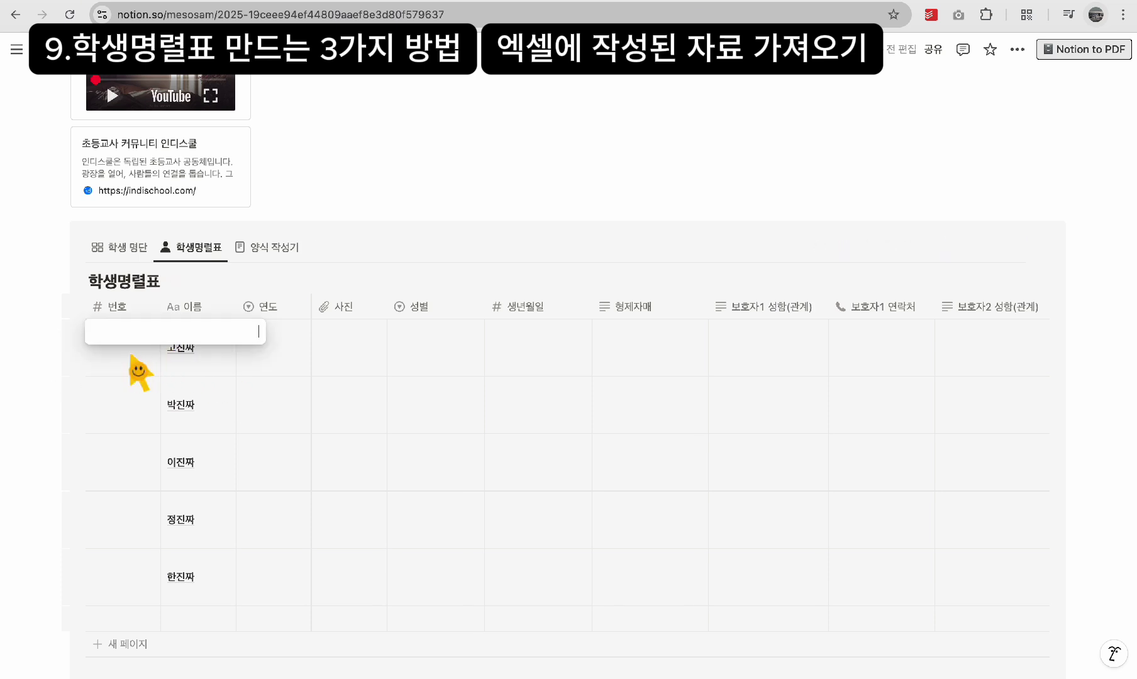
pyautogui.click(135, 358)
pyautogui.moveTo(128, 357); pyautogui.dragTo(132, 395)
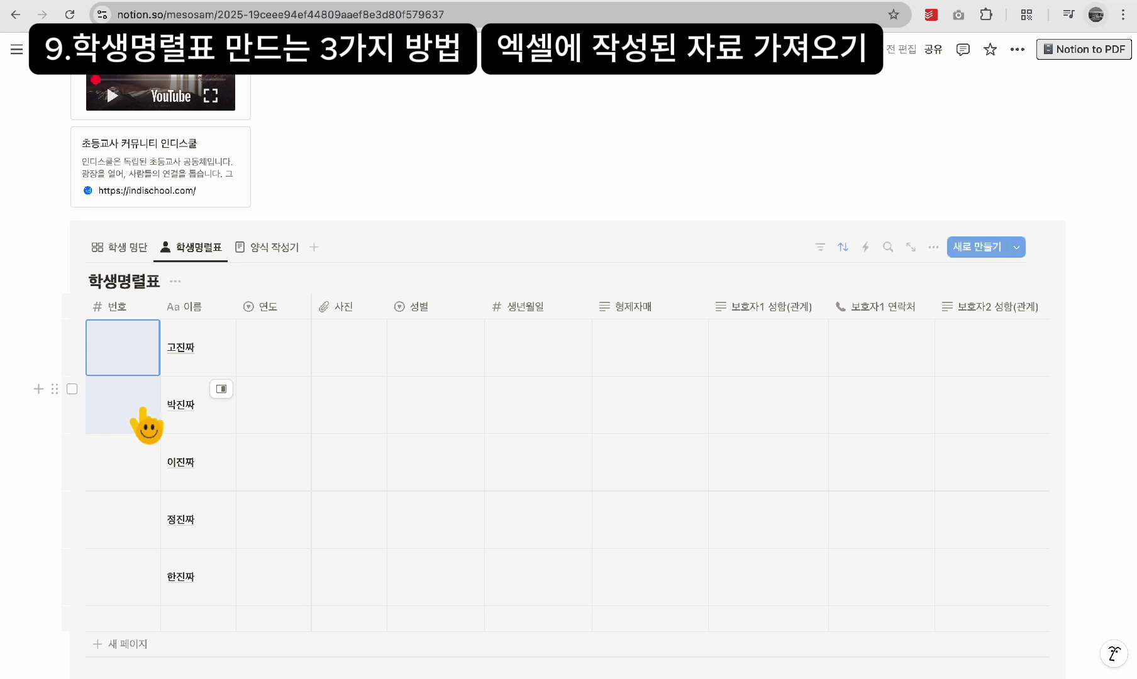
# Step: Set the first student's 연도 to 2025 and fill that value down to all the named student rows
pyautogui.click(271, 368)
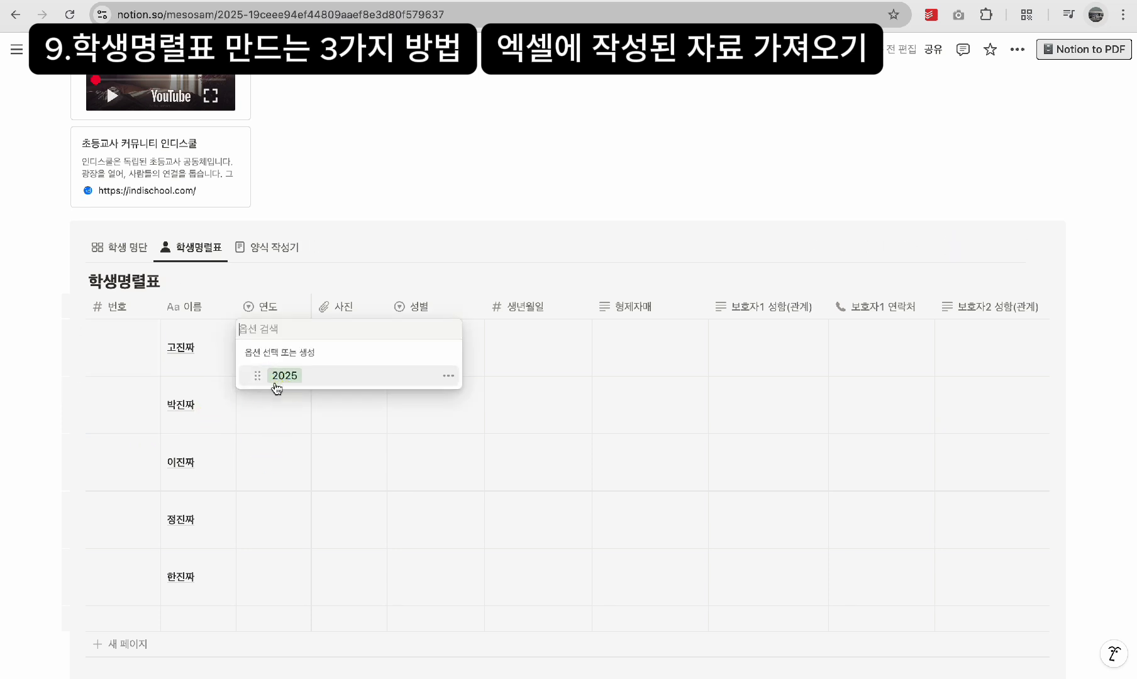
pyautogui.click(277, 378)
pyautogui.click(266, 410)
pyautogui.click(292, 364)
pyautogui.click(292, 365)
pyautogui.click(290, 434)
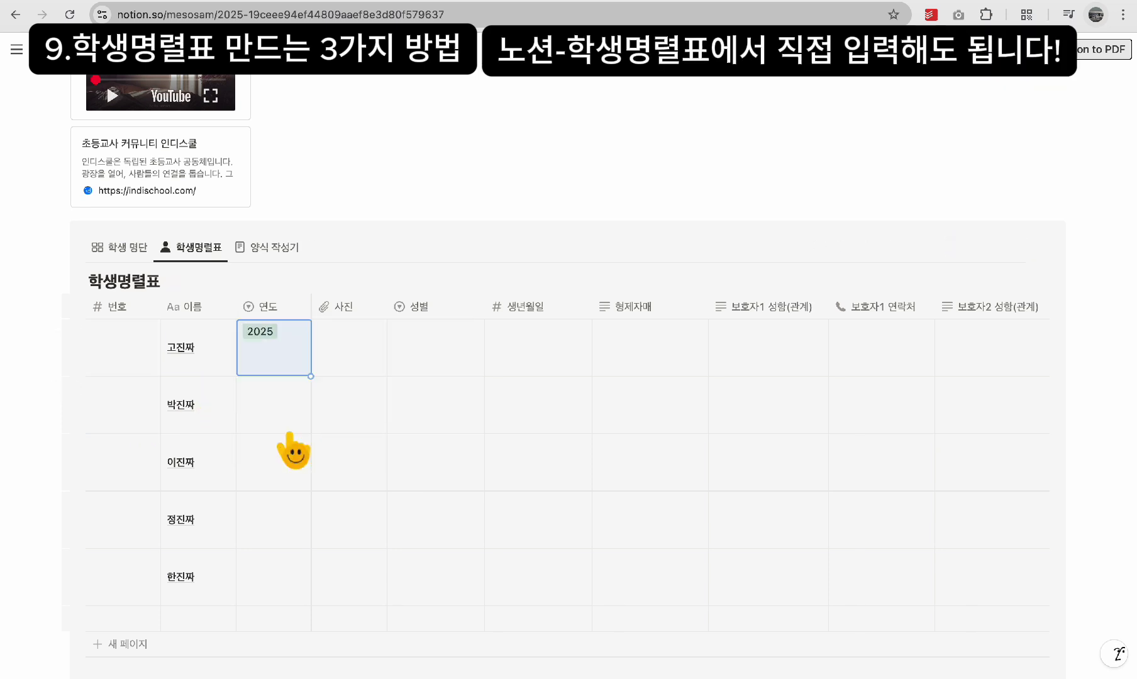
pyautogui.moveTo(311, 376); pyautogui.dragTo(312, 567)
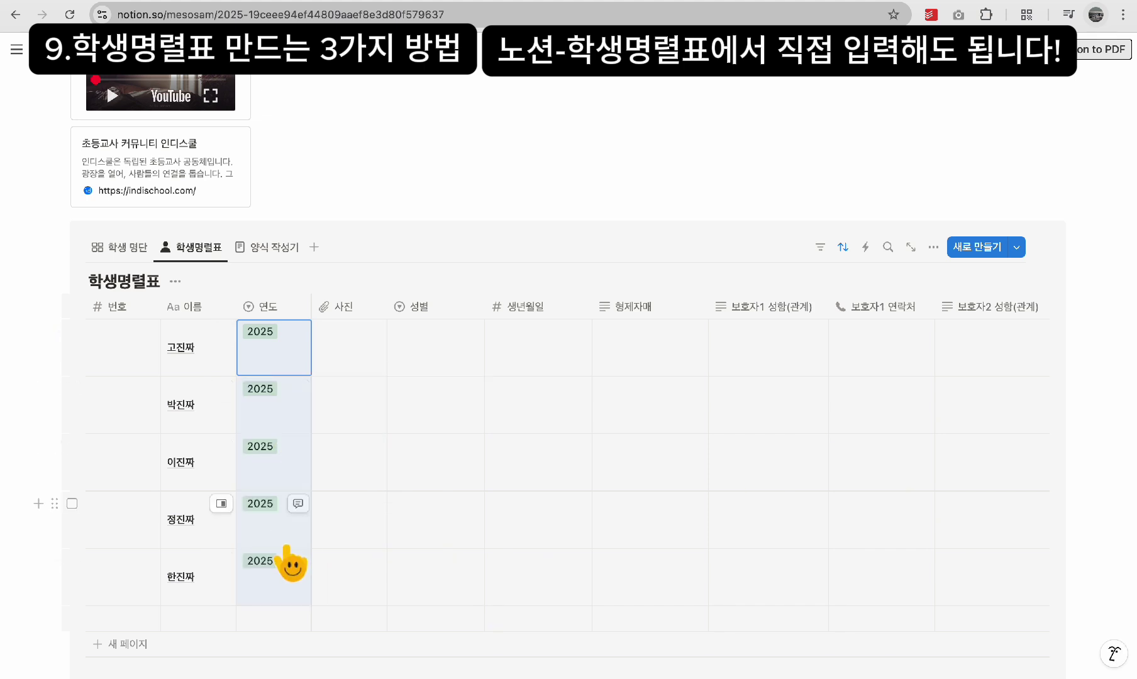
pyautogui.click(291, 368)
pyautogui.click(333, 455)
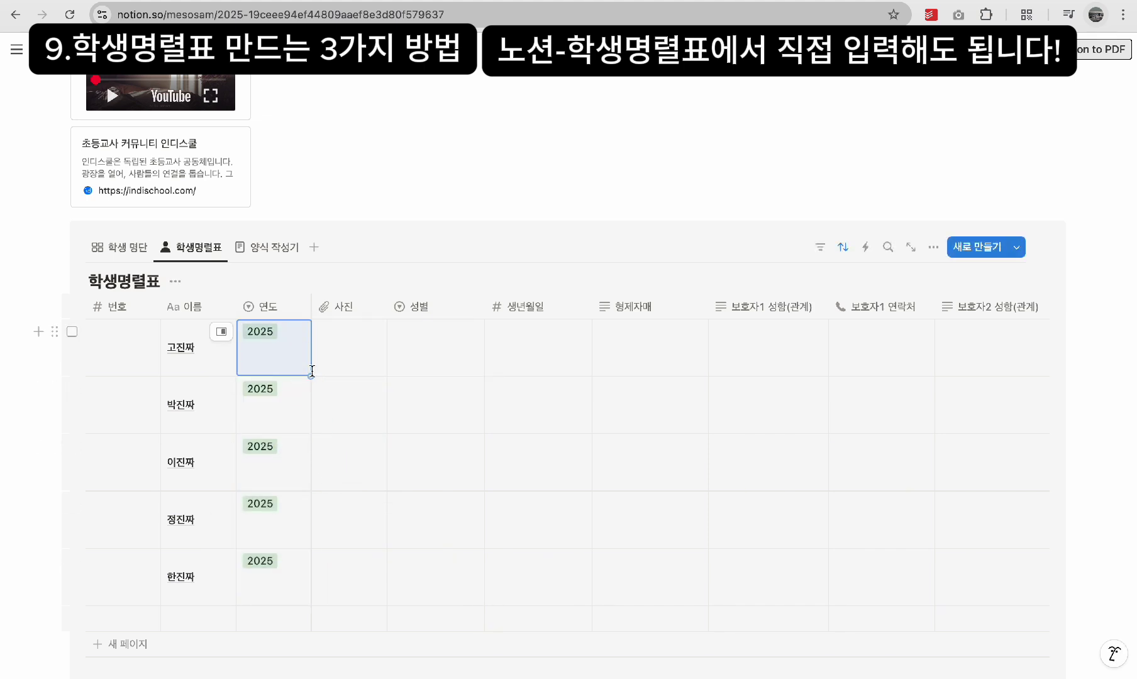
# Step: Open the first student's page from the 학생 명단 gallery, examine its properties, and close it
pyautogui.click(123, 249)
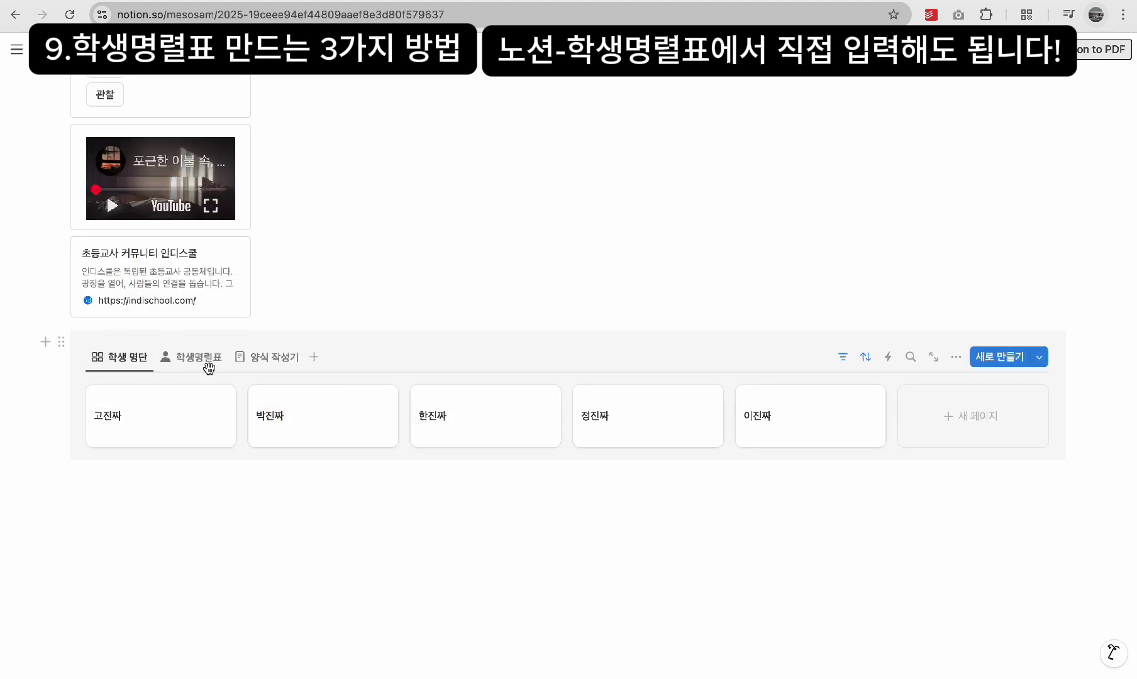
pyautogui.click(142, 434)
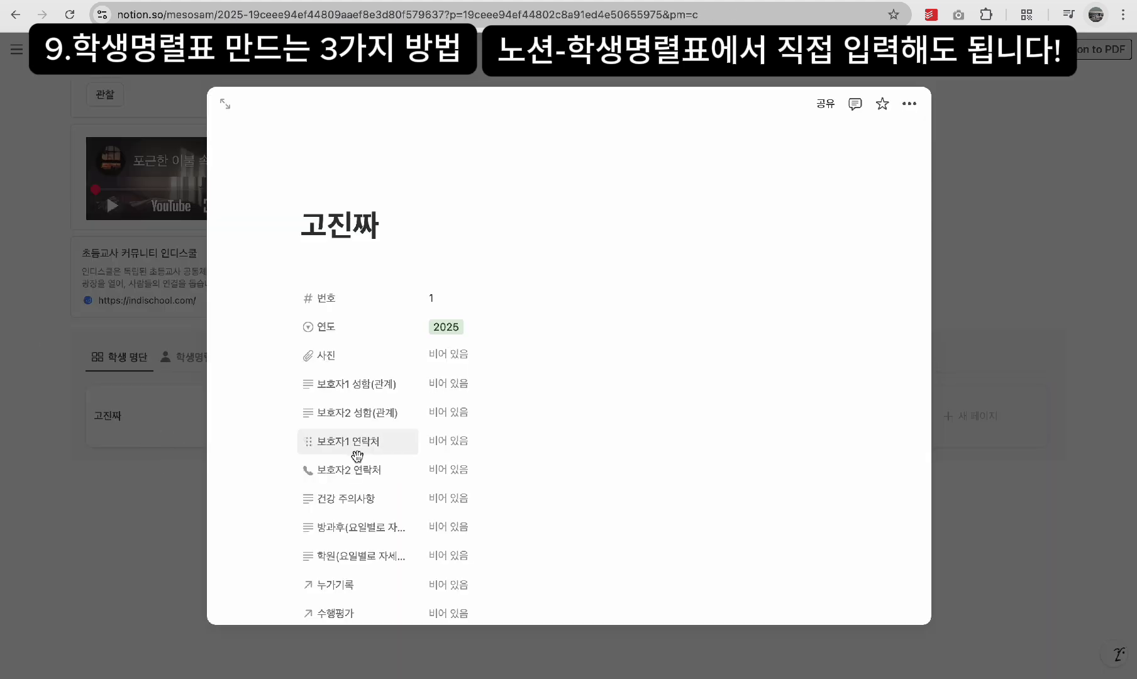
pyautogui.scroll(-5, 383, 488)
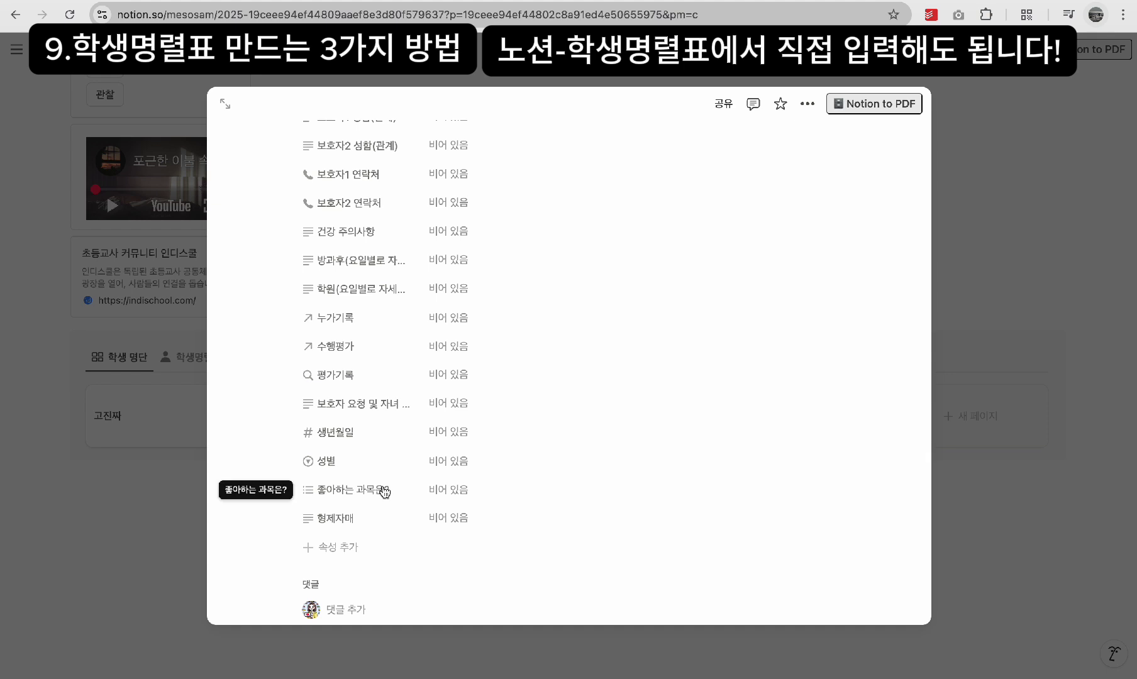
pyautogui.scroll(3, 385, 492)
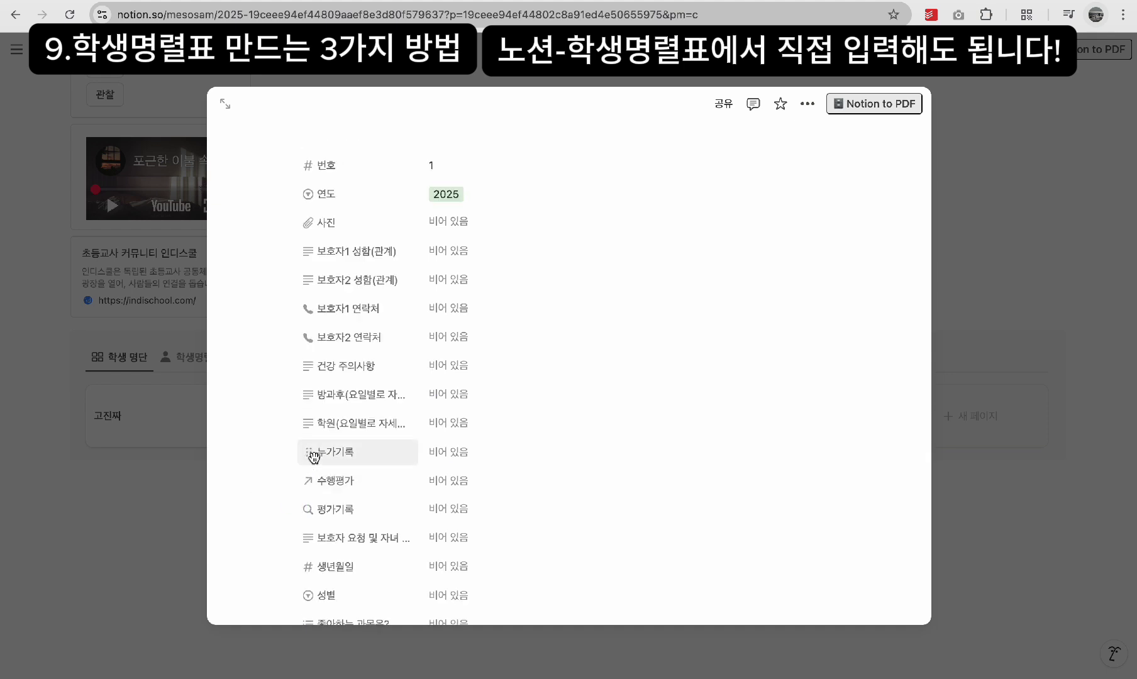
pyautogui.click(151, 528)
# Step: Create an attendance record with the page's 출결 button, and enter 병결 as its 기록 and 감기 as its 세부사항
pyautogui.scroll(10, 418, 375)
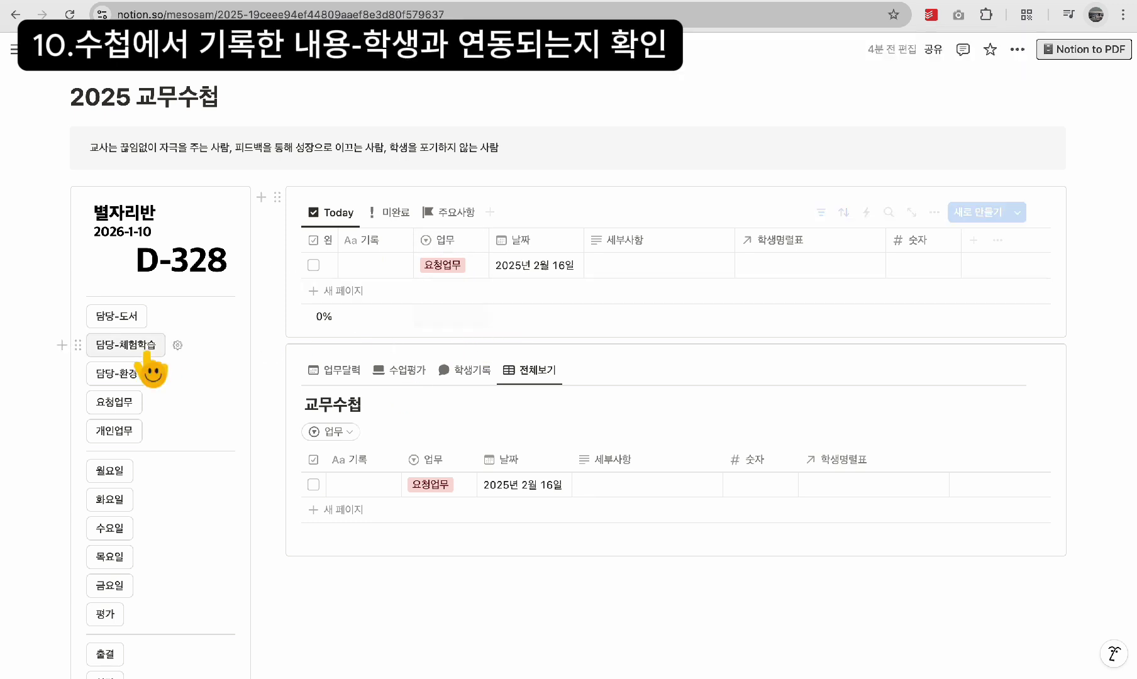
pyautogui.scroll(-3, 136, 490)
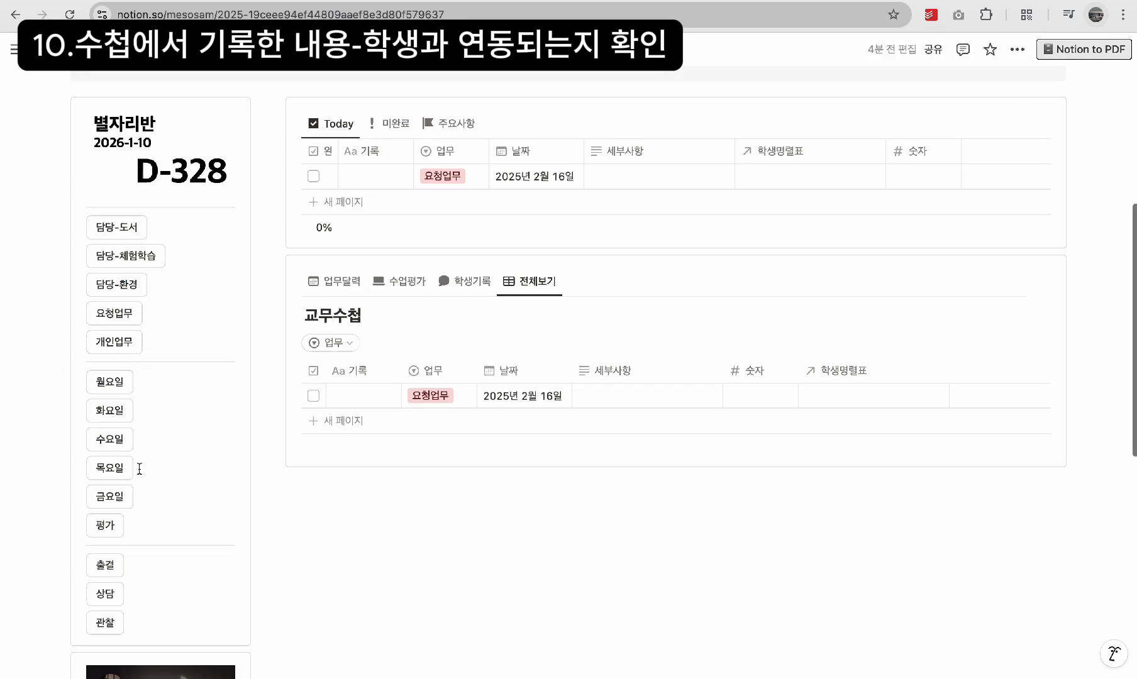
pyautogui.click(102, 555)
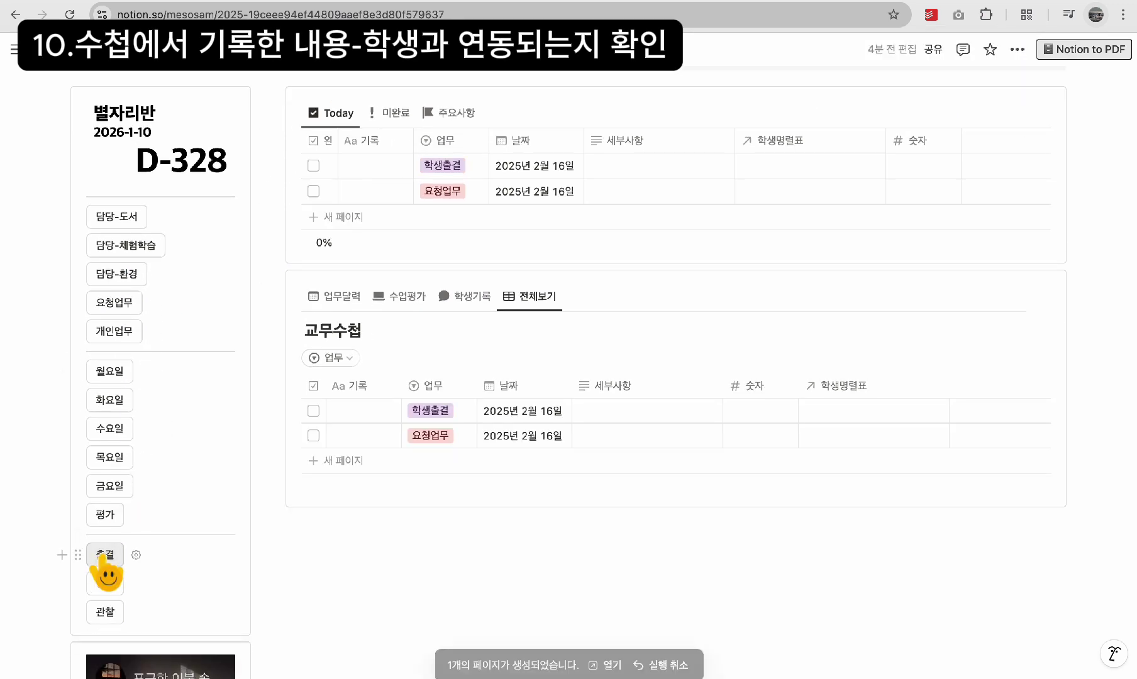
pyautogui.click(363, 166)
pyautogui.write('병결')
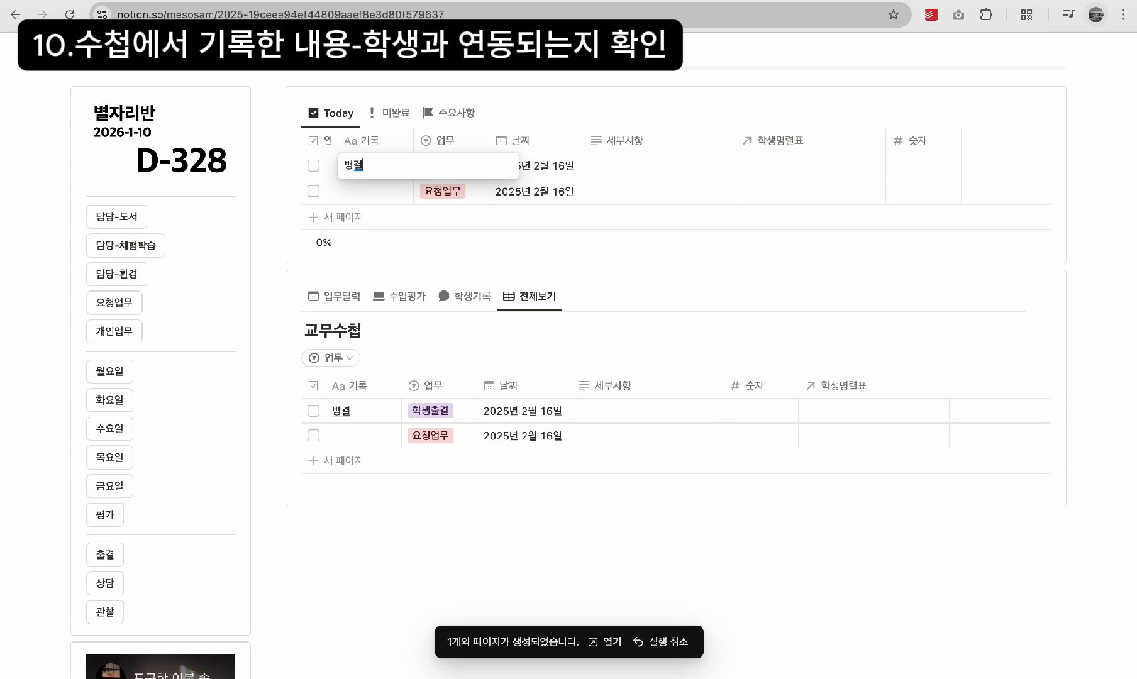
pyautogui.click(623, 170)
pyautogui.click(622, 170)
pyautogui.write('감기')
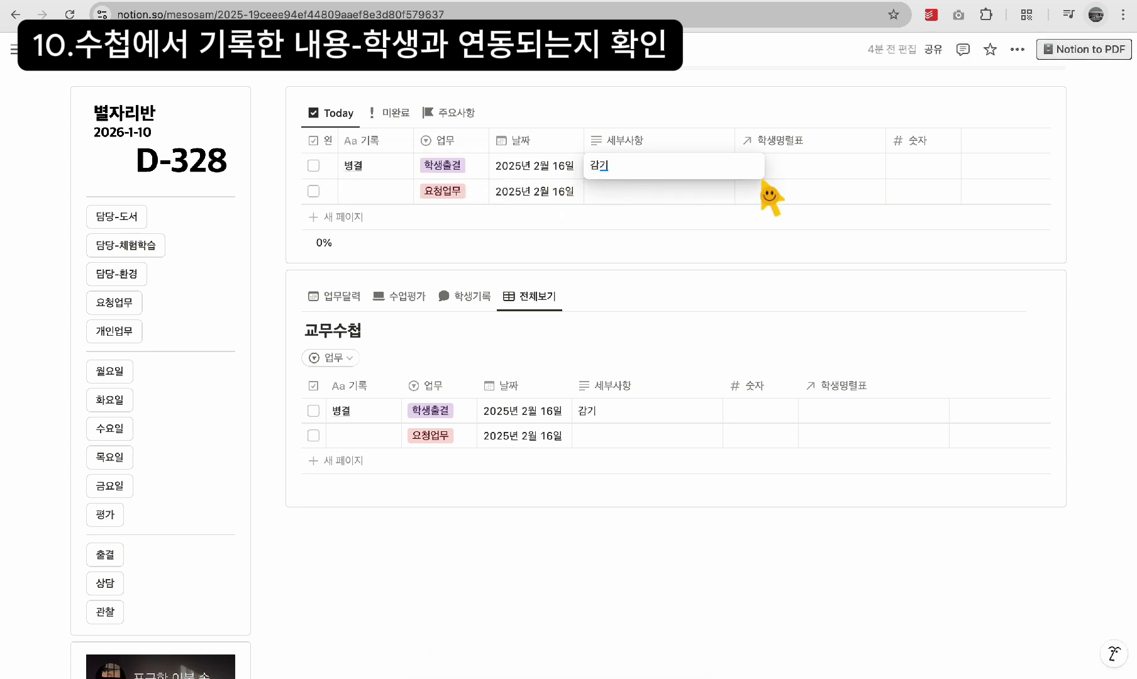
# Step: Link the first two listed students to the 병결 attendance record through its 학생명렬표 property
pyautogui.click(791, 165)
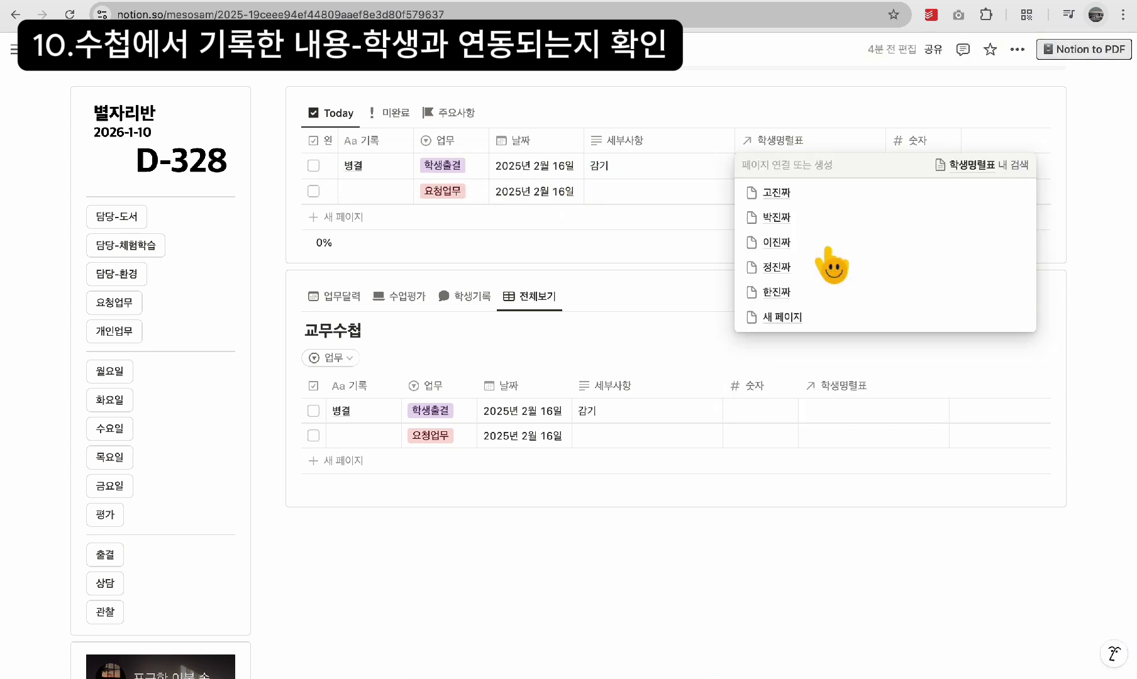
pyautogui.click(786, 192)
pyautogui.click(777, 268)
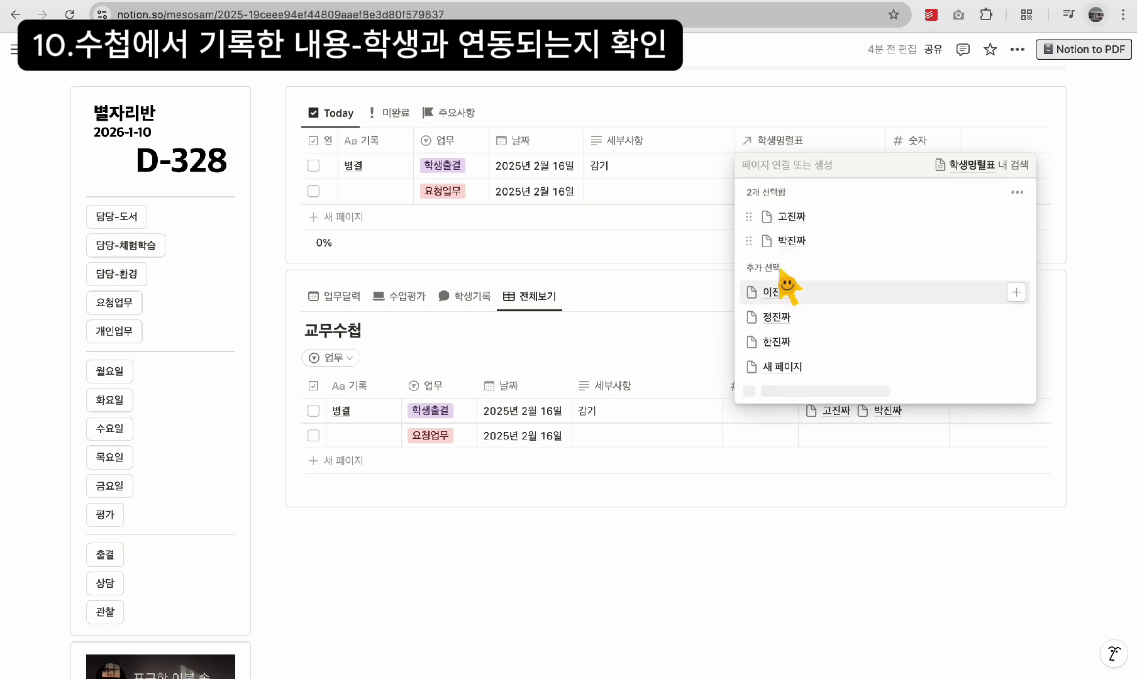
pyautogui.press('Escape')
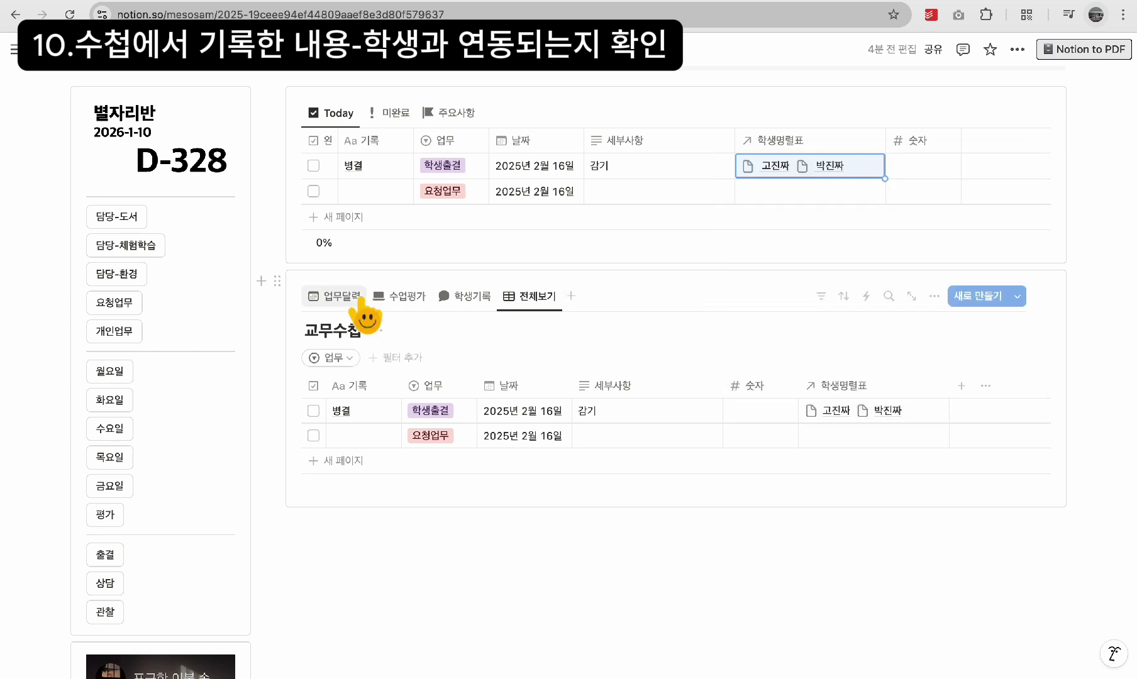
# Step: Create a counselling record with the page's 상담 button and enter 다툼 as its 기록
pyautogui.click(109, 585)
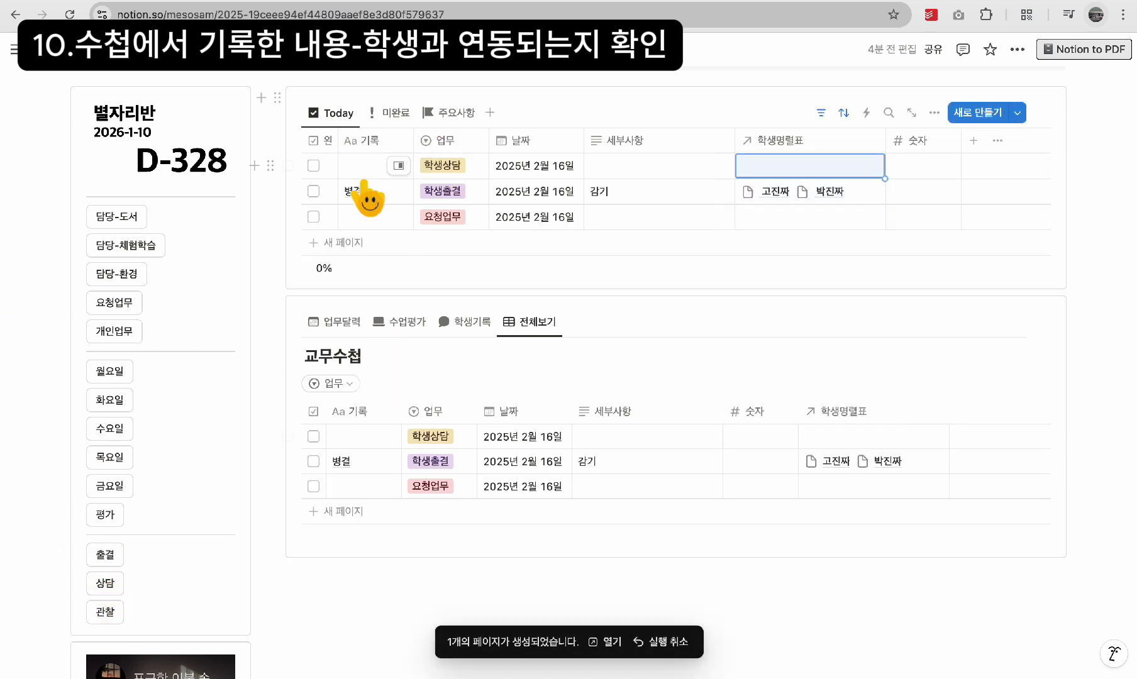
pyautogui.click(362, 169)
pyautogui.write('다툼')
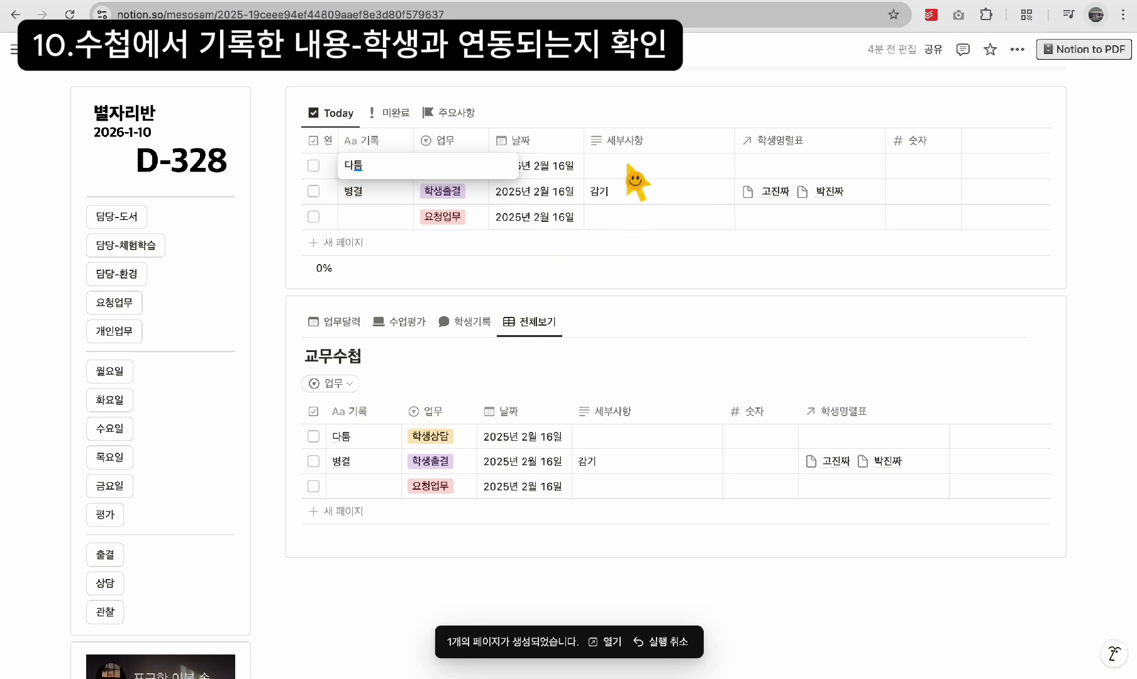
pyautogui.press('Return')
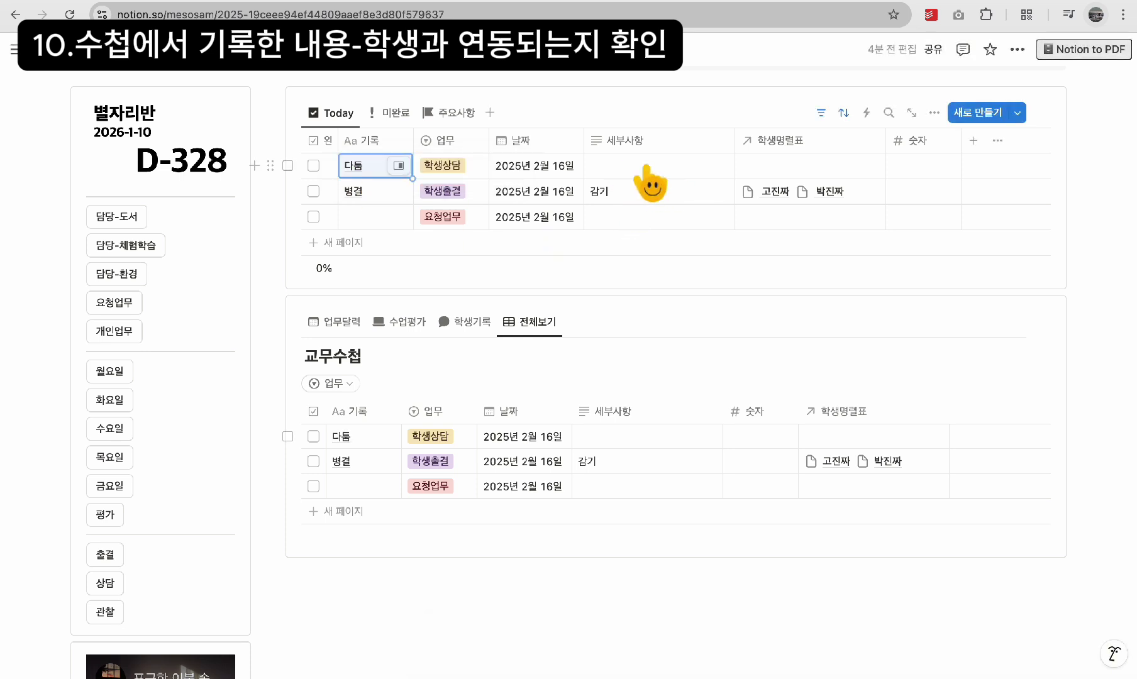
# Step: Link the same two students to the 다툼 record through its 학생명렬표 property
pyautogui.click(768, 173)
pyautogui.click(782, 216)
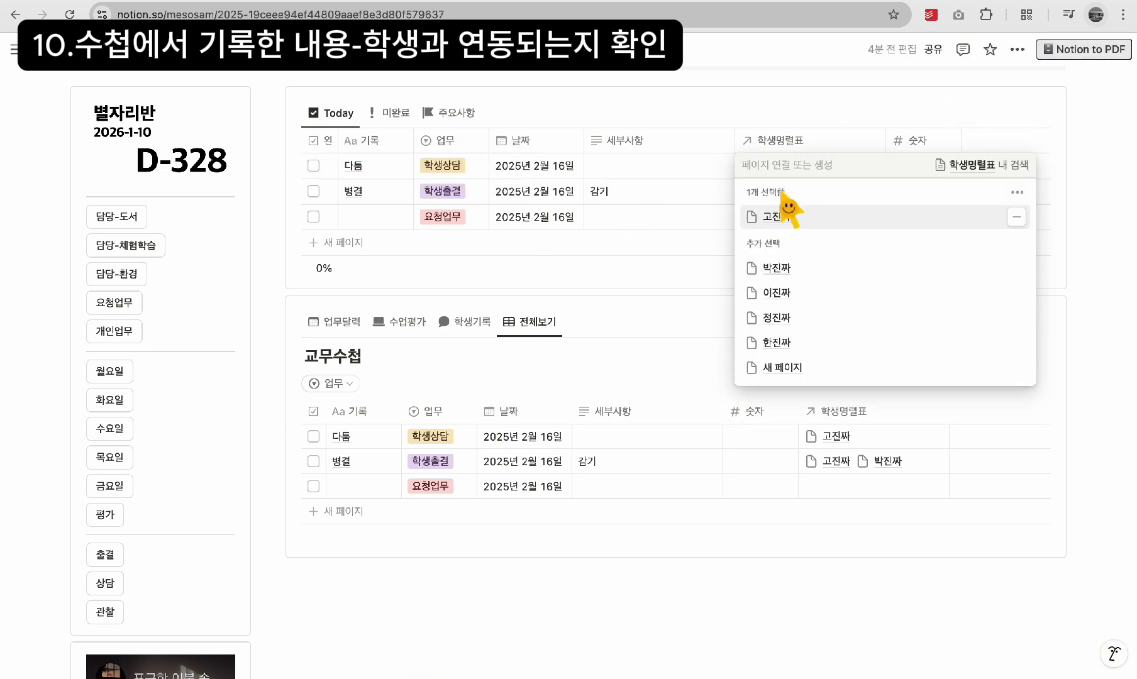
pyautogui.click(780, 268)
pyautogui.click(698, 283)
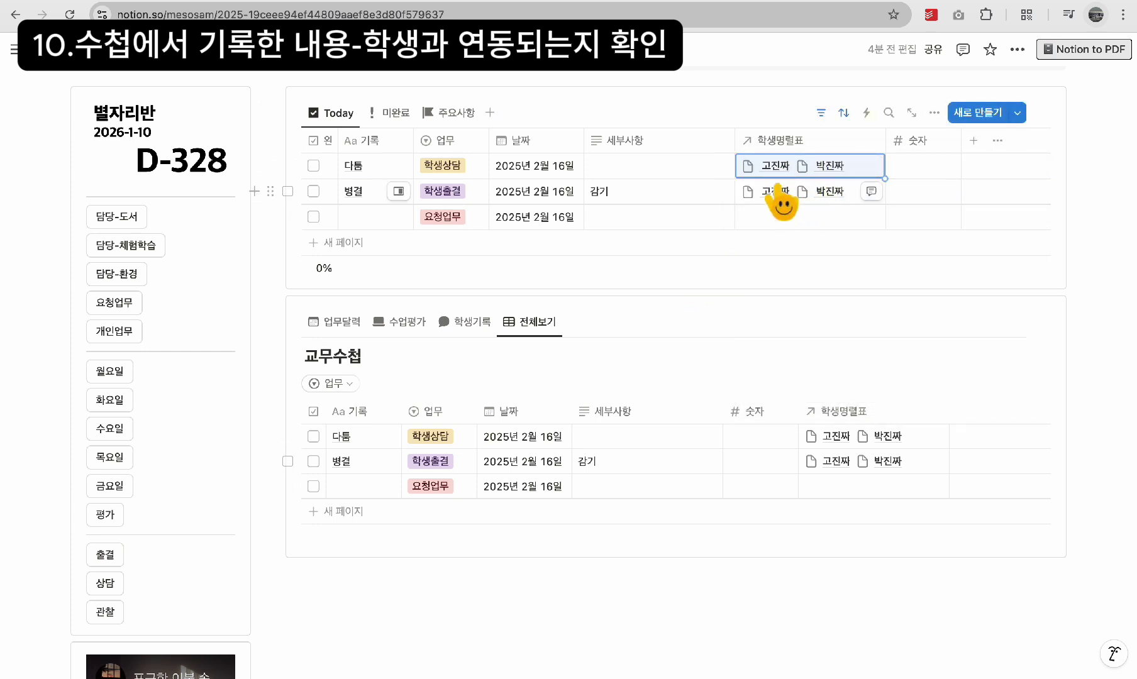
# Step: Open the first student's page from the 학생 명단 gallery, check its 누가기록 entries, and open the linked 병결 record
pyautogui.scroll(-7, 500, 337)
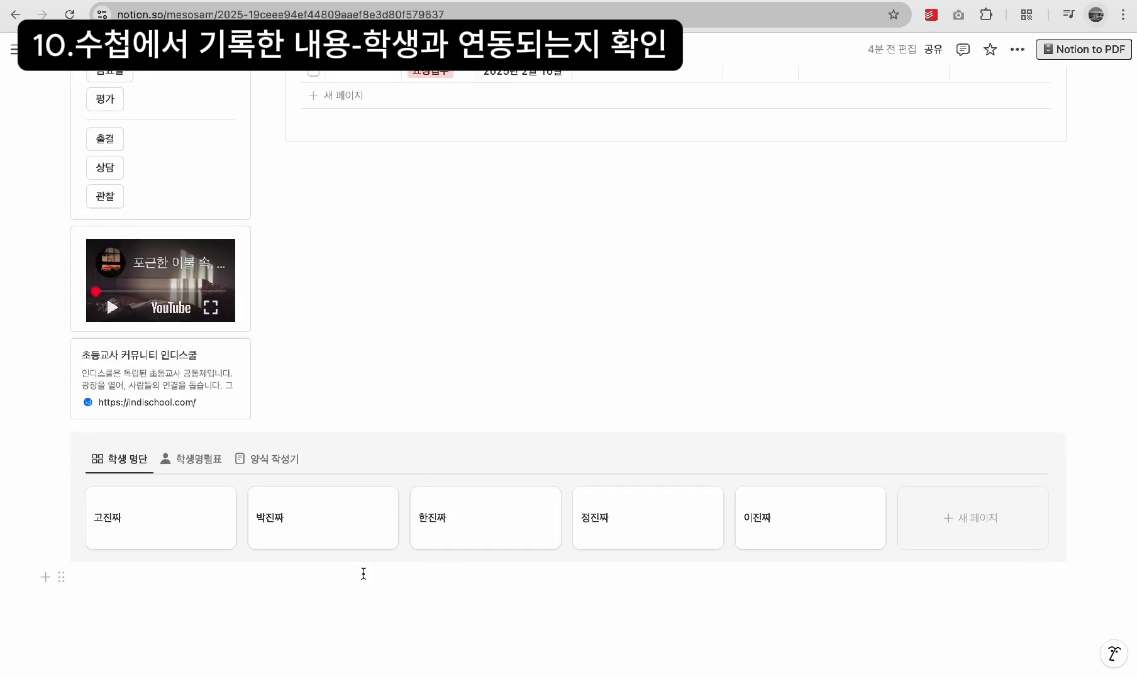
pyautogui.click(171, 539)
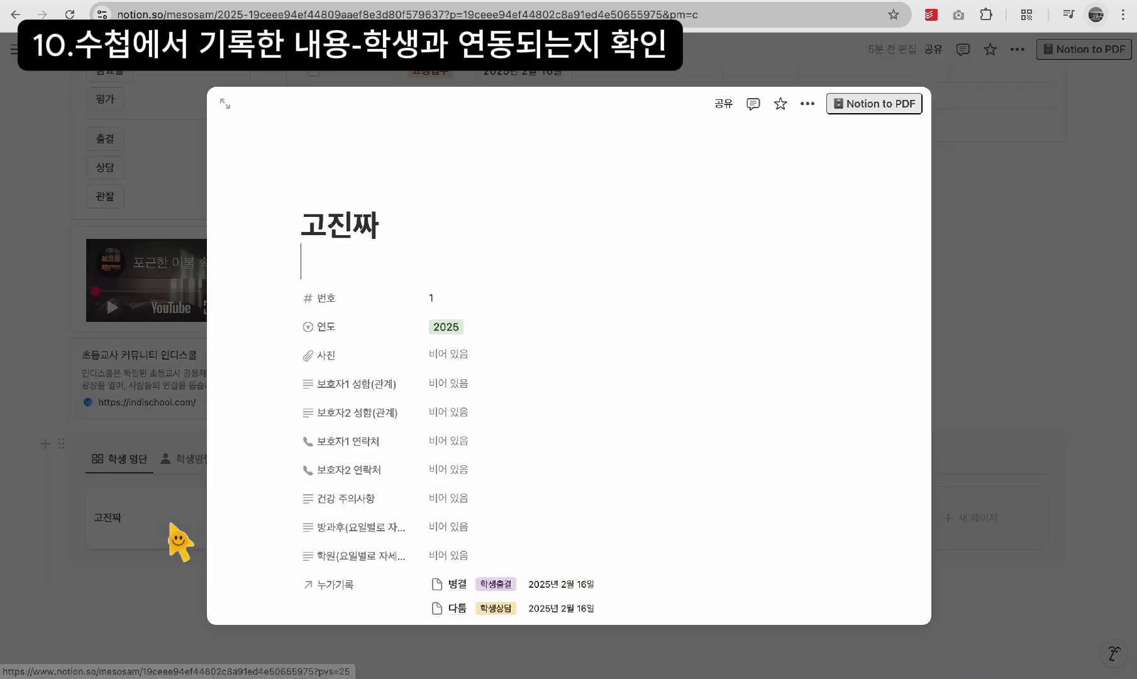
pyautogui.scroll(-3, 465, 477)
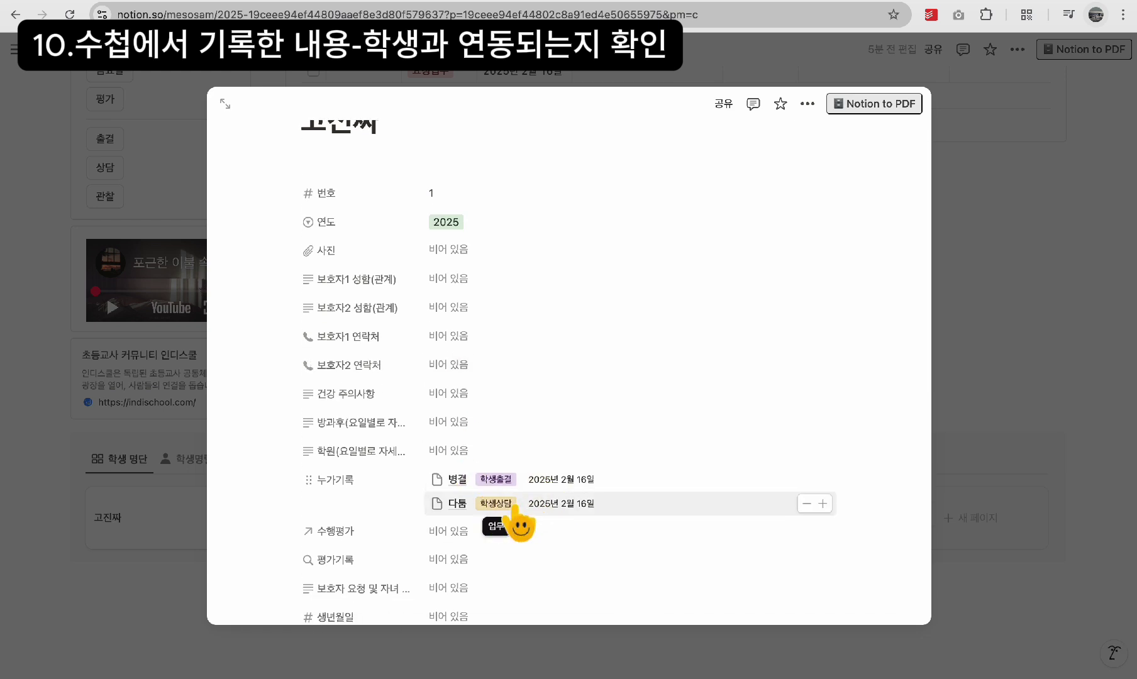
pyautogui.click(459, 481)
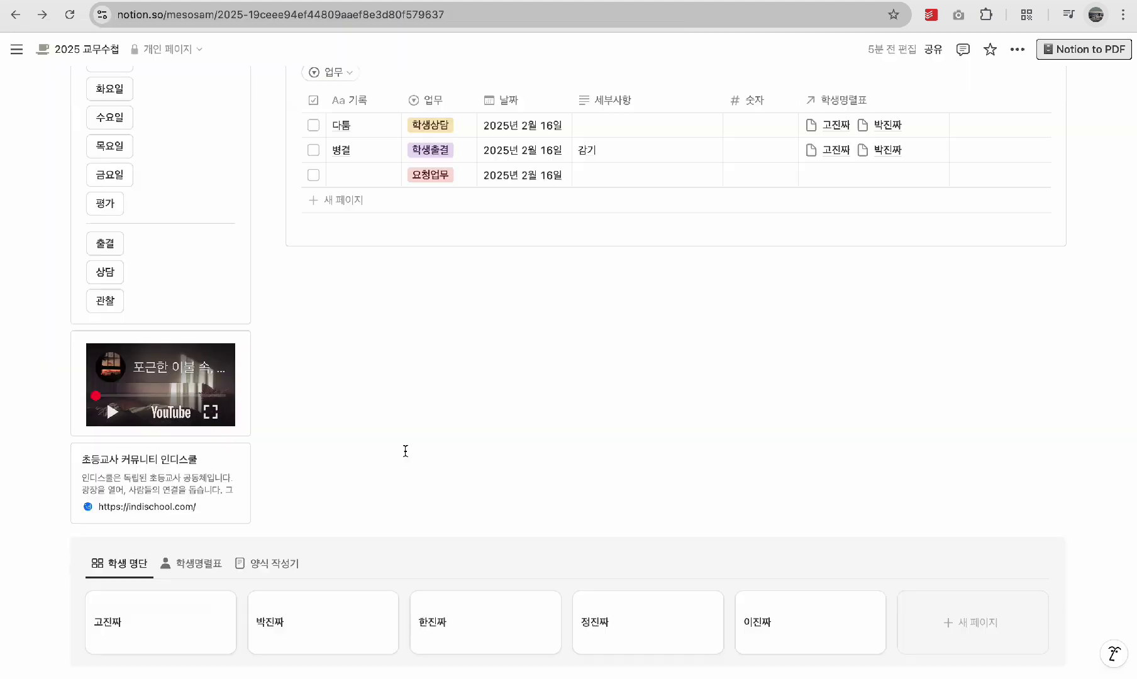
# Step: Delete the 다툼 record from the Today view, and select and delete all the remaining records there
pyautogui.scroll(3, 406, 451)
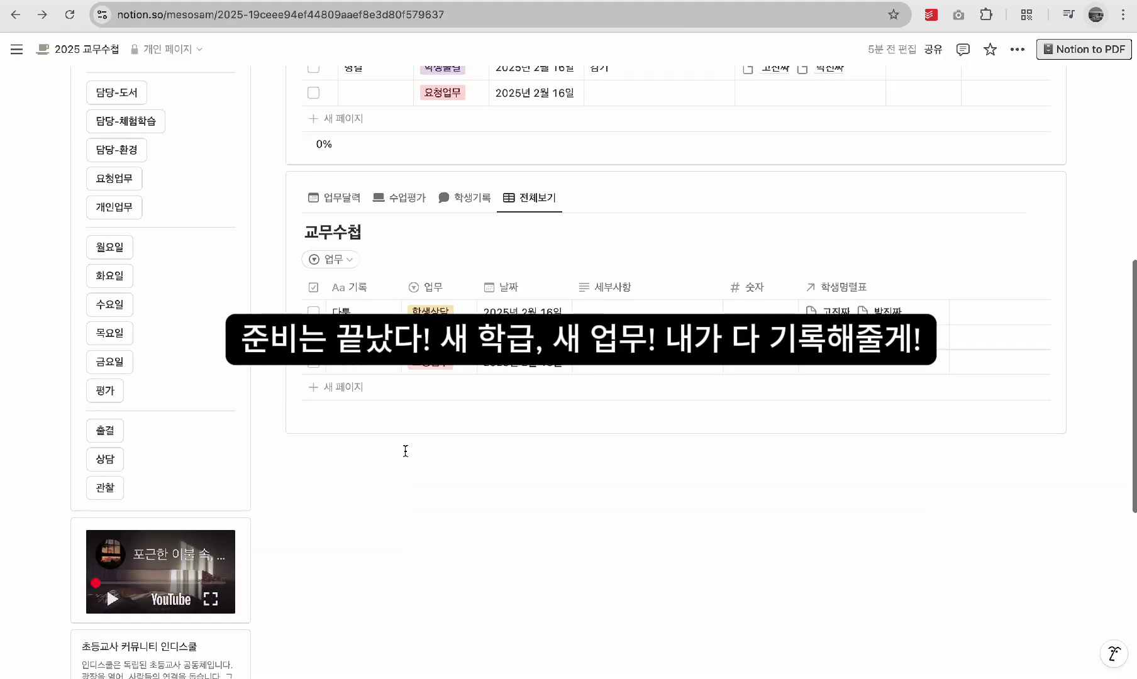
pyautogui.scroll(5, 406, 451)
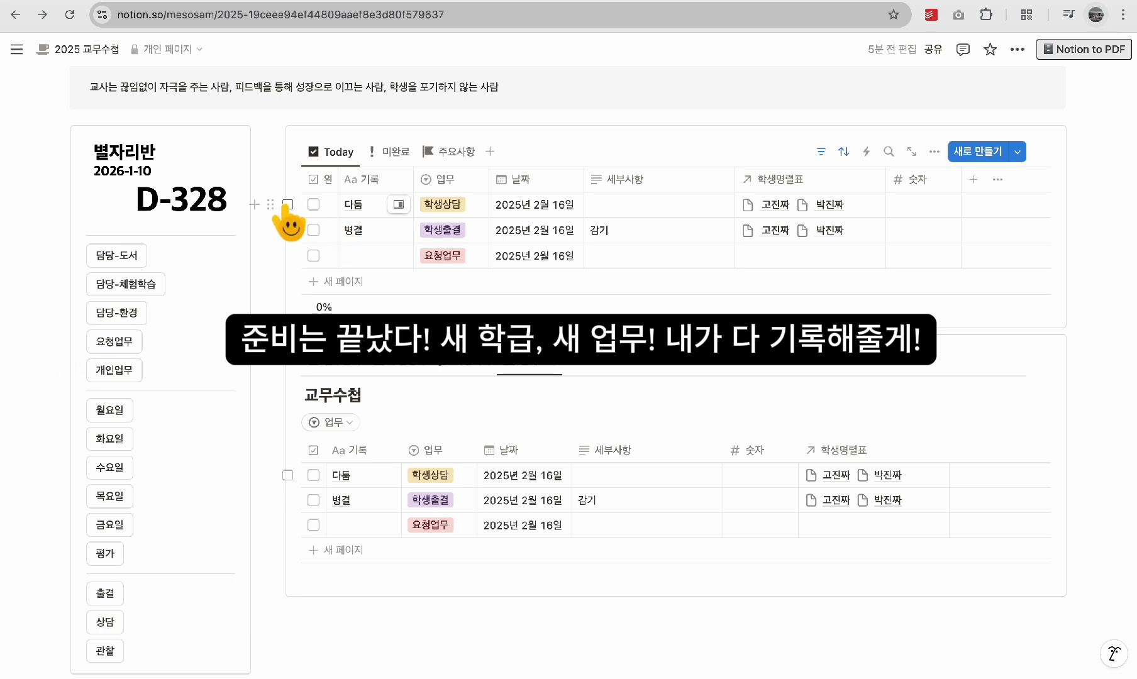
pyautogui.click(271, 204)
pyautogui.click(200, 211)
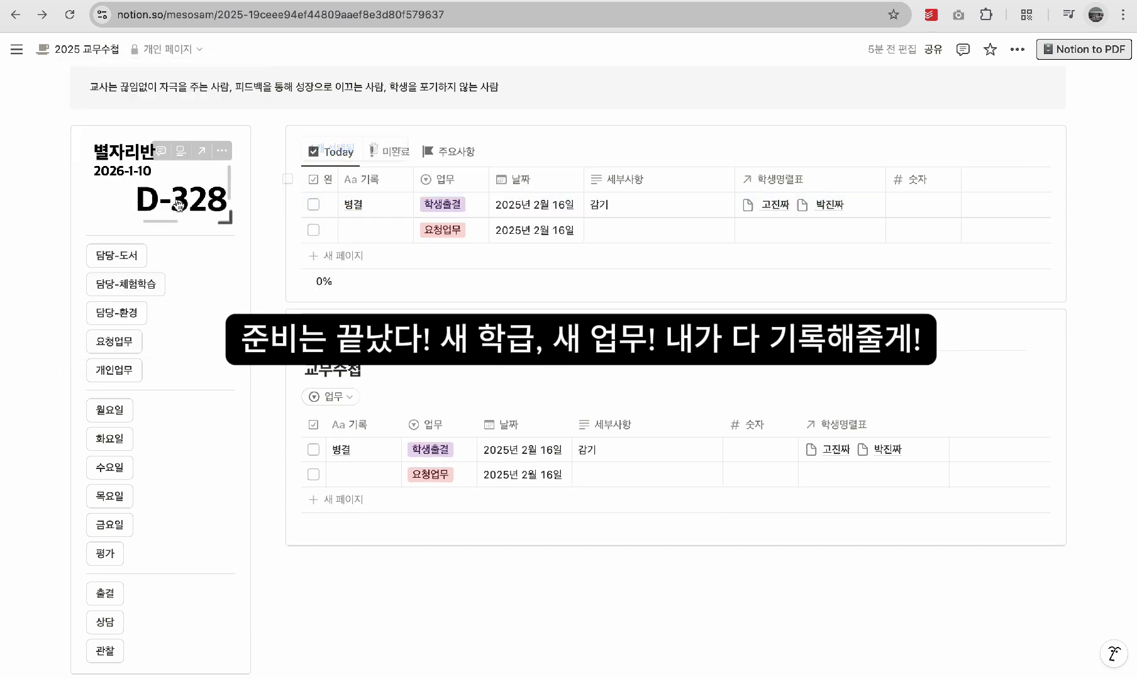
pyautogui.click(288, 180)
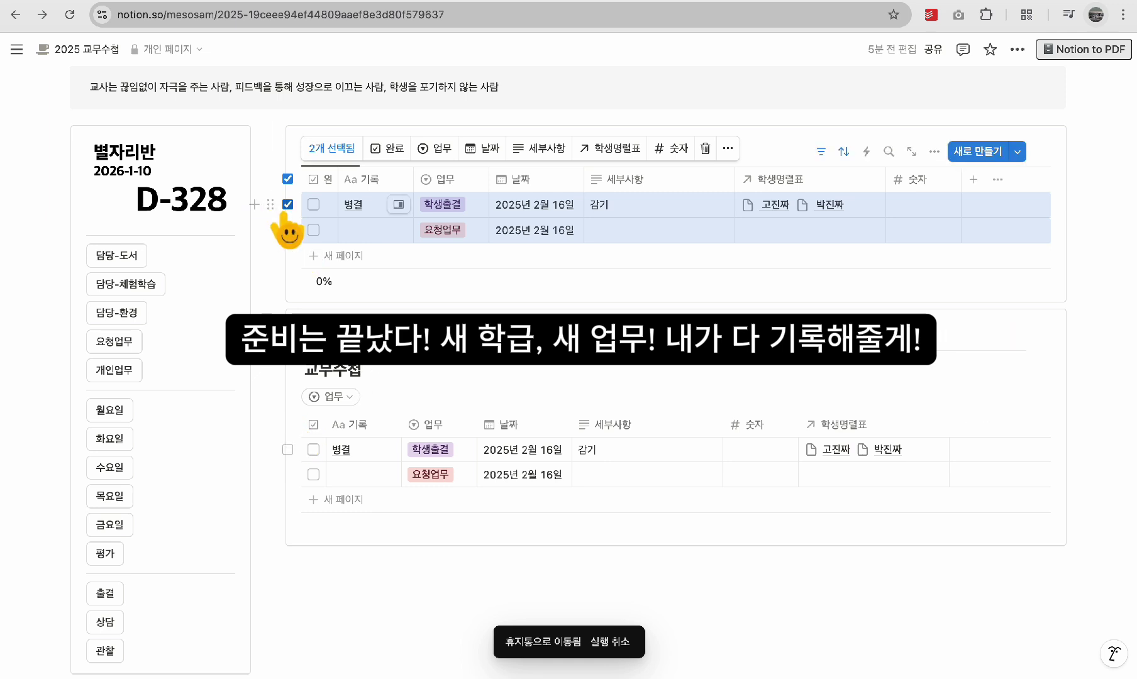
pyautogui.click(705, 149)
pyautogui.scroll(3, 423, 440)
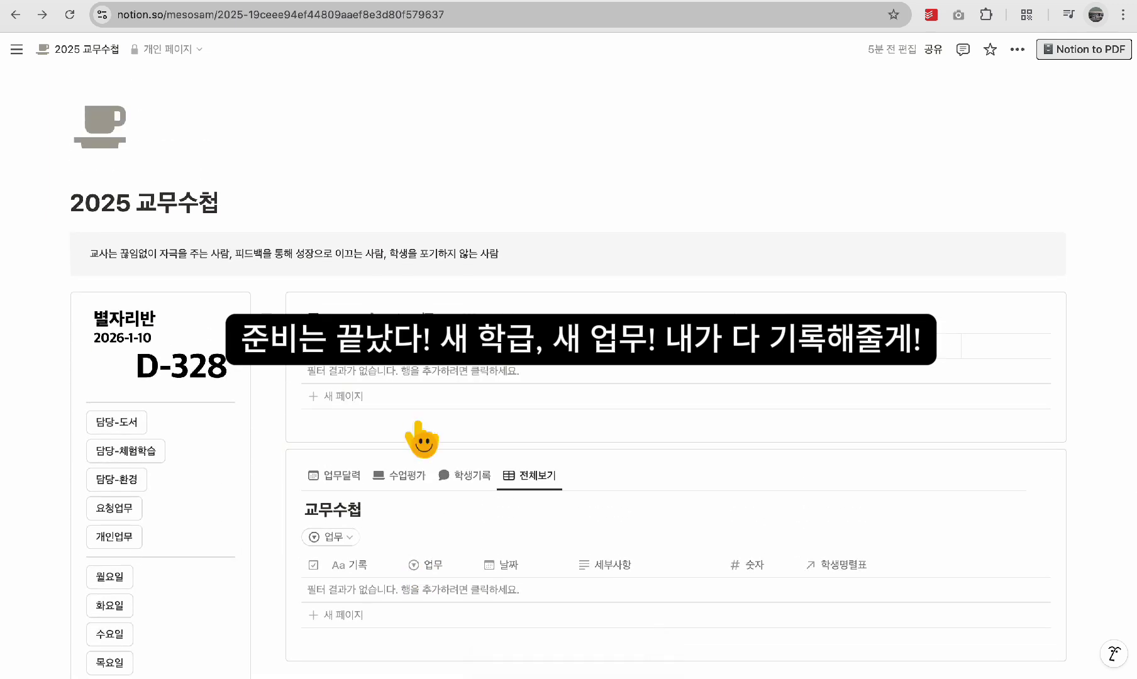
pyautogui.scroll(-1, 422, 438)
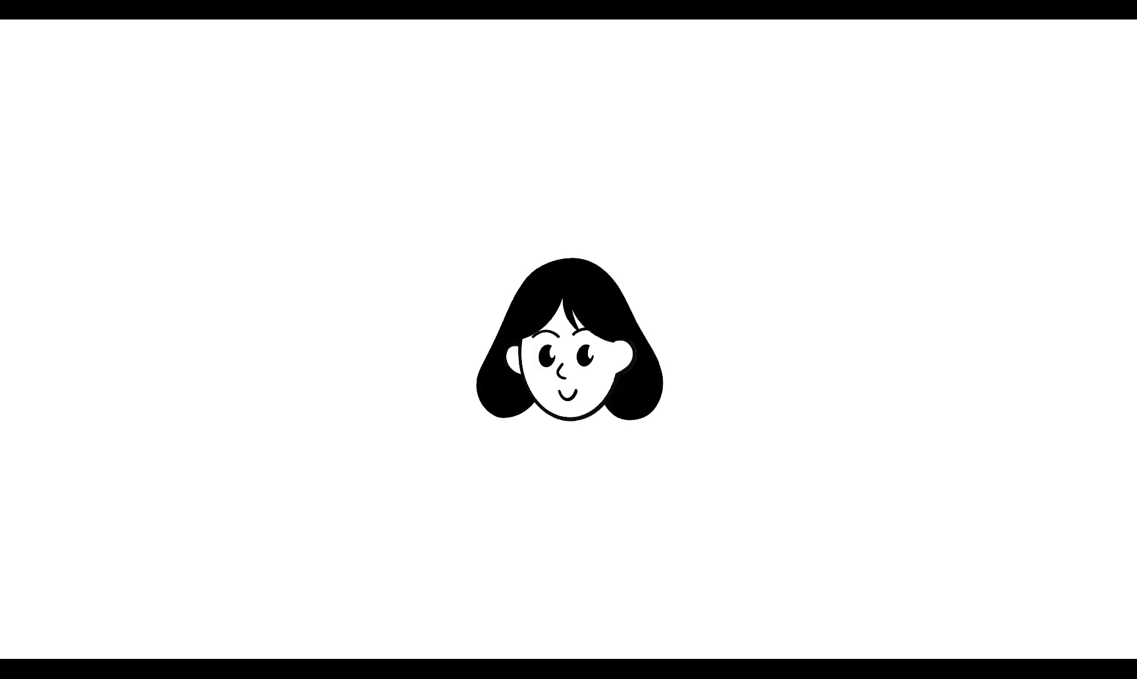